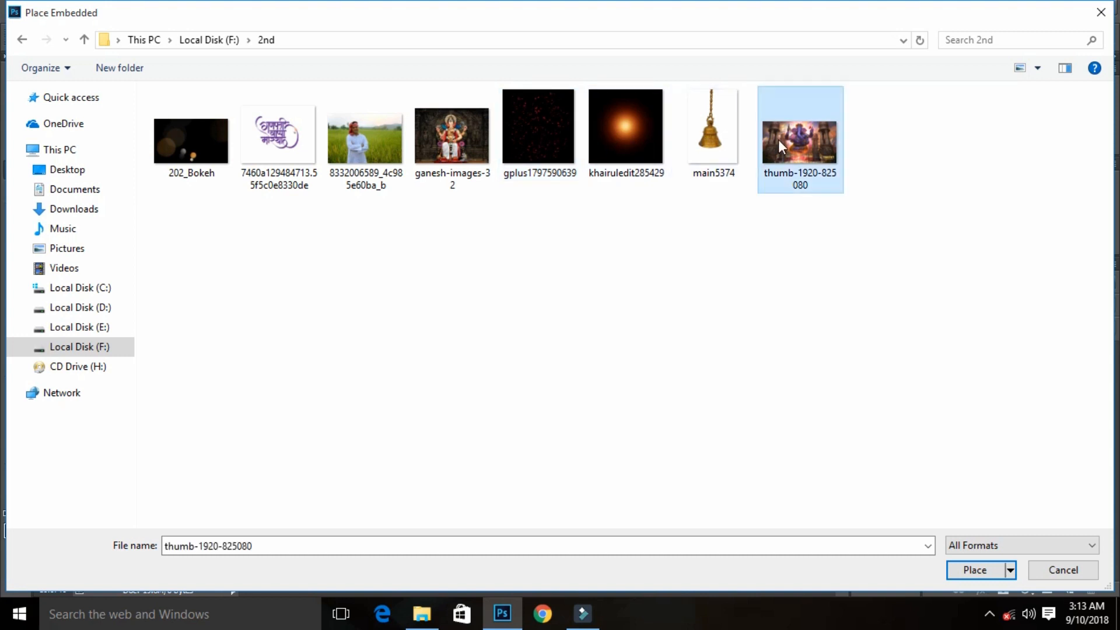
{"action": "left_click", "coordinate": [974, 569]}
{"action": "left_click_drag", "start_coordinate": [468, 397], "coordinate": [487, 273]}
{"action": "left_click_drag", "start_coordinate": [603, 349], "coordinate": [698, 394]}
{"action": "left_click_drag", "start_coordinate": [613, 300], "coordinate": [613, 348]}
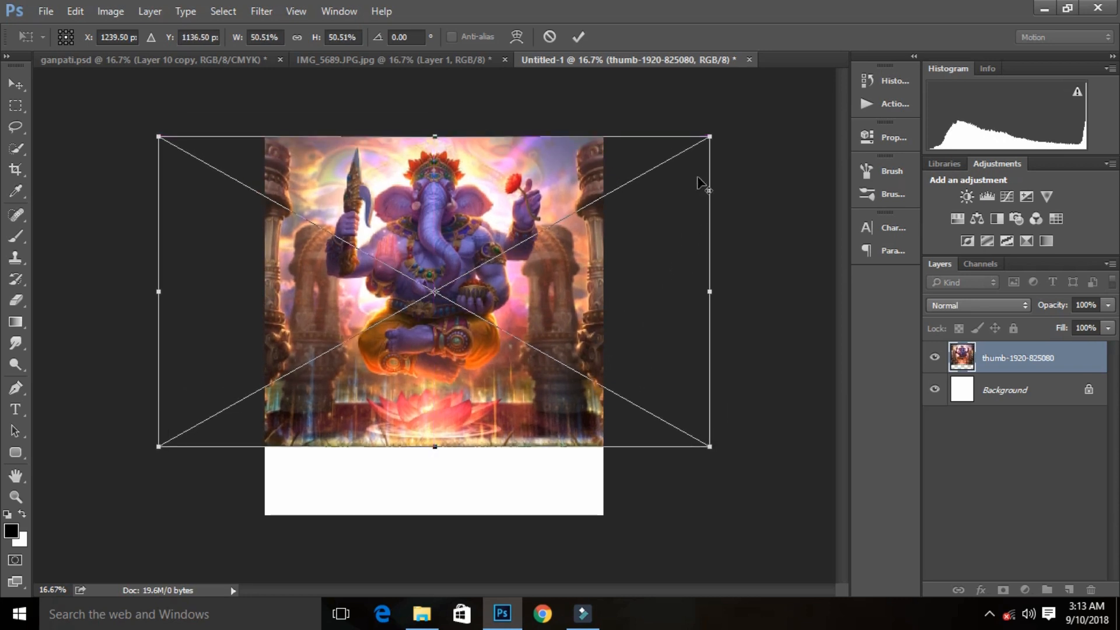
{"action": "left_click_drag", "start_coordinate": [709, 136], "coordinate": [731, 124]}
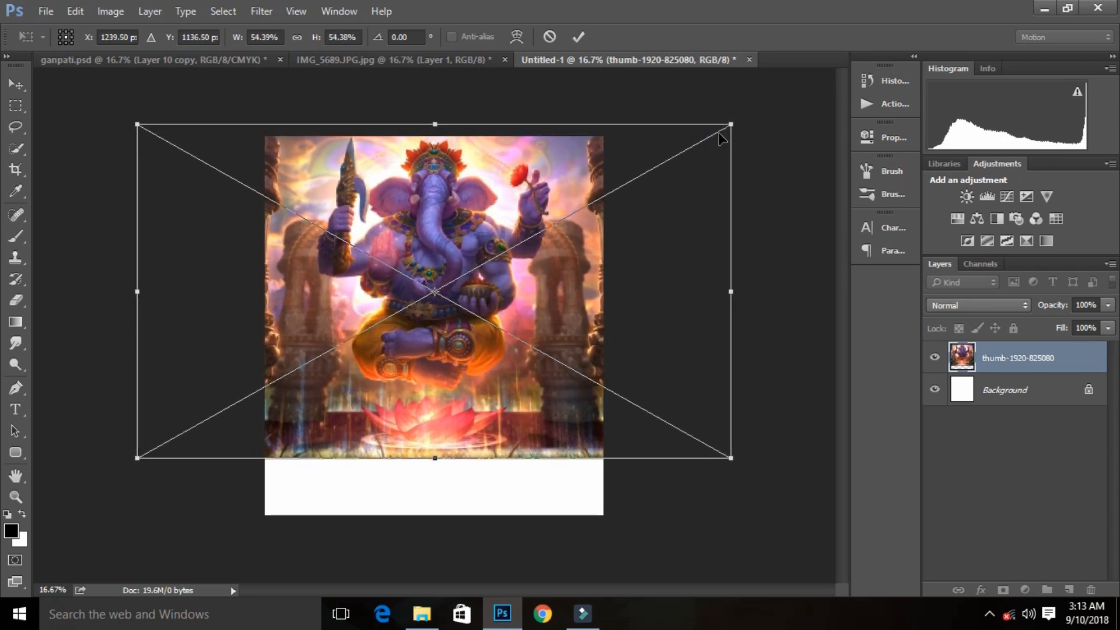
{"action": "key", "text": "Down"}
{"action": "key", "text": "Down"}
{"action": "key", "text": "Down"}
{"action": "key", "text": "Down"}
{"action": "key", "text": "Down"}
{"action": "key", "text": "Down"}
{"action": "key", "text": "Down"}
{"action": "key", "text": "Down"}
{"action": "key", "text": "Down"}
{"action": "key", "text": "Down"}
{"action": "key", "text": "Down"}
{"action": "key", "text": "Down"}
{"action": "key", "text": "Down"}
{"action": "key", "text": "Down"}
{"action": "key", "text": "Down"}
{"action": "key", "text": "Down"}
{"action": "key", "text": "Down"}
{"action": "key", "text": "Down"}
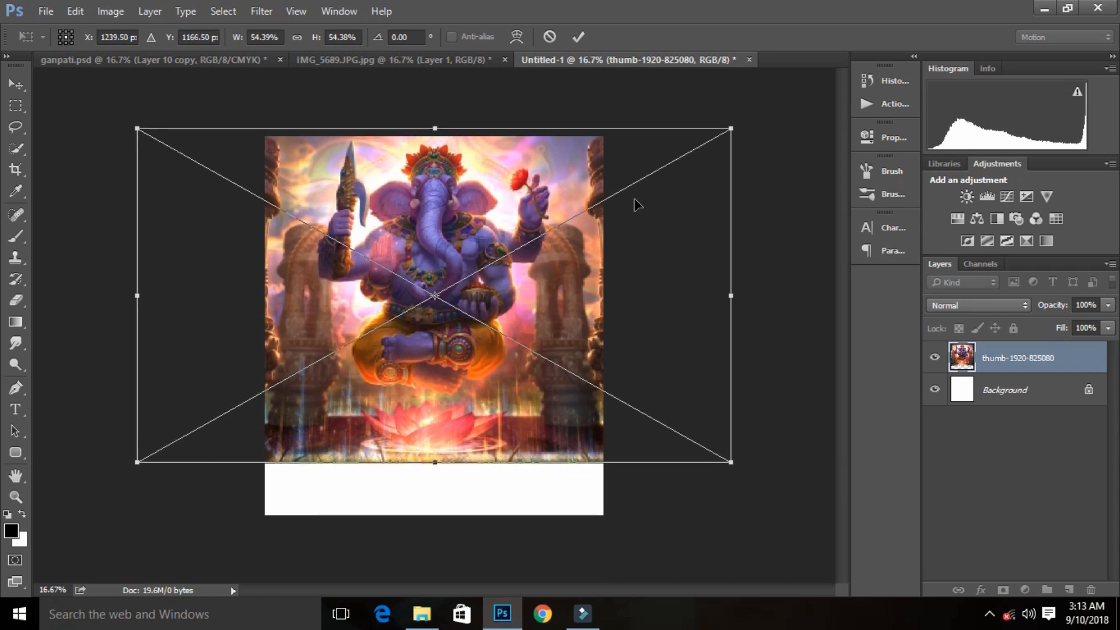
{"action": "left_click", "coordinate": [587, 45]}
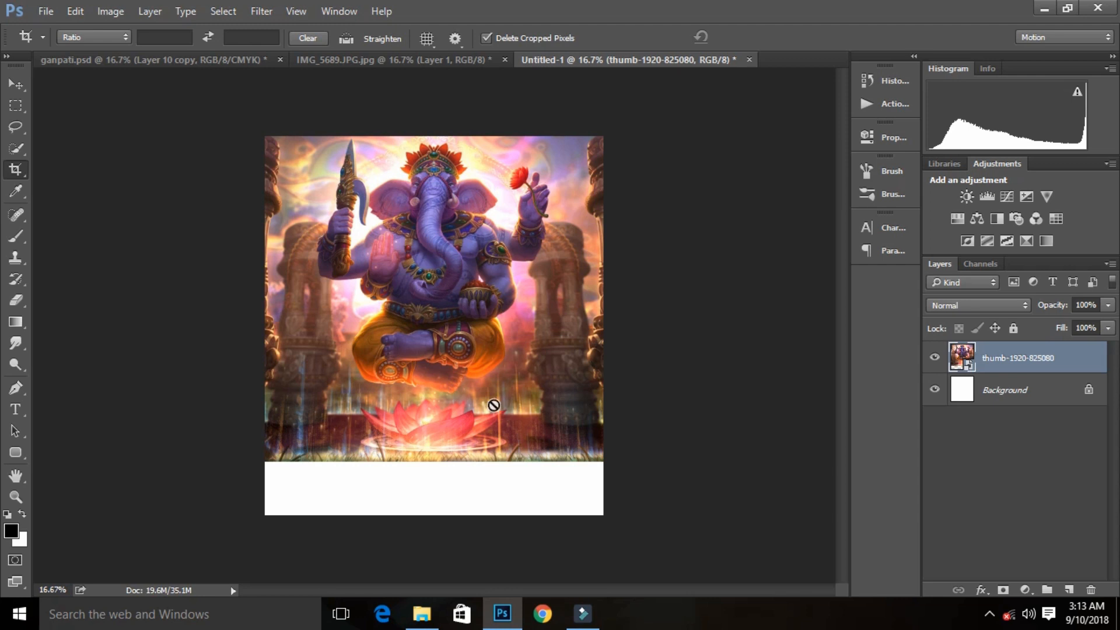
Rasterize the placed image and fade its lower edge into the white background with a soft 600 px Eraser.
{"action": "key", "text": "e"}
{"action": "left_click", "coordinate": [531, 387]}
{"action": "left_click", "coordinate": [542, 256]}
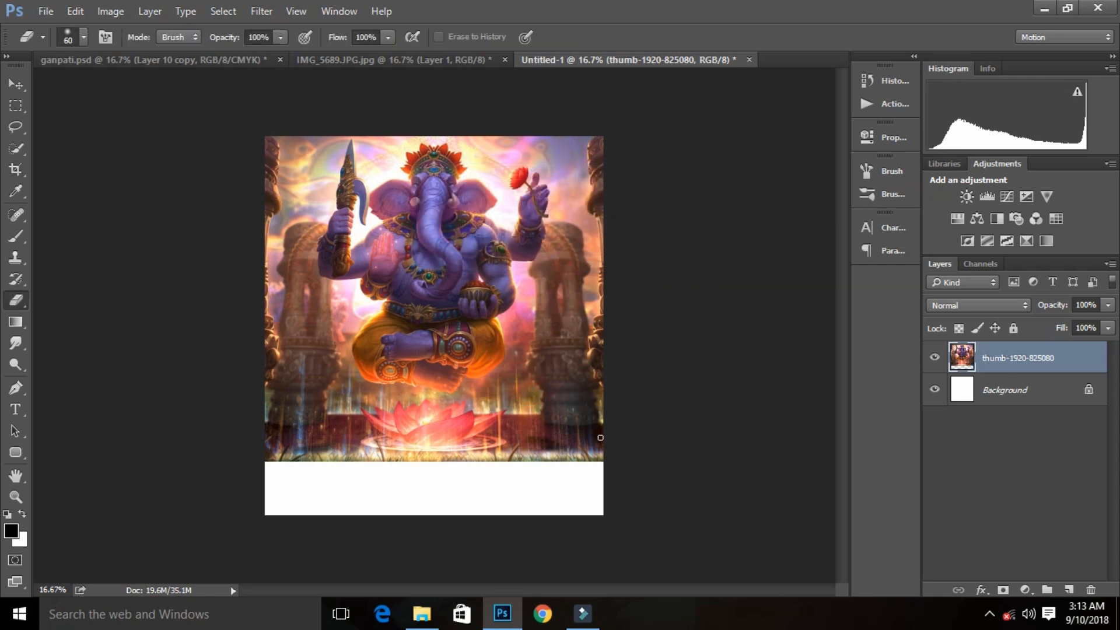
{"action": "key", "text": "bracketright"}
{"action": "key", "text": "bracketright"}
{"action": "key", "text": "bracketright"}
{"action": "key", "text": "bracketright"}
{"action": "key", "text": "bracketright"}
{"action": "key", "text": "bracketright"}
{"action": "key", "text": "bracketright"}
{"action": "key", "text": "bracketright"}
{"action": "key", "text": "bracketright"}
{"action": "key", "text": "bracketright"}
{"action": "key", "text": "bracketright"}
{"action": "mouse_move", "coordinate": [599, 465]}
{"action": "left_mouse_down"}
{"action": "mouse_move", "coordinate": [565, 455]}
{"action": "mouse_move", "coordinate": [445, 475]}
{"action": "mouse_move", "coordinate": [214, 469]}
{"action": "left_mouse_up"}
Place the ganesh-images-32 image as an embedded layer and position it against the bottom edge of the canvas.
{"action": "left_click", "coordinate": [46, 11]}
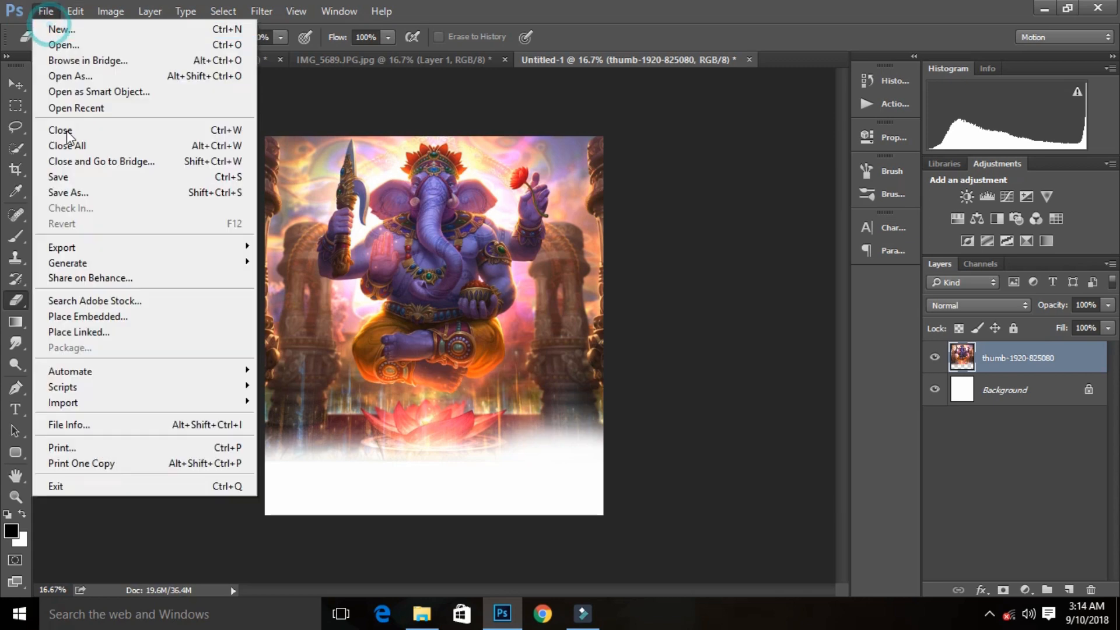
{"action": "left_click", "coordinate": [76, 317]}
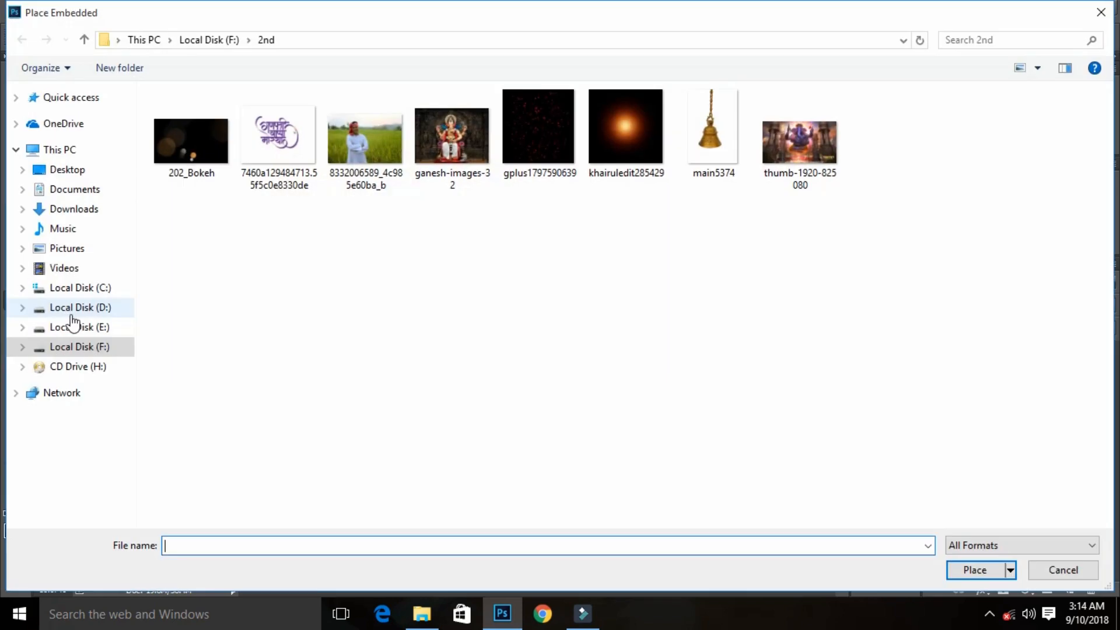
{"action": "left_click", "coordinate": [458, 166]}
{"action": "left_click", "coordinate": [968, 570]}
{"action": "left_click_drag", "start_coordinate": [557, 323], "coordinate": [561, 404]}
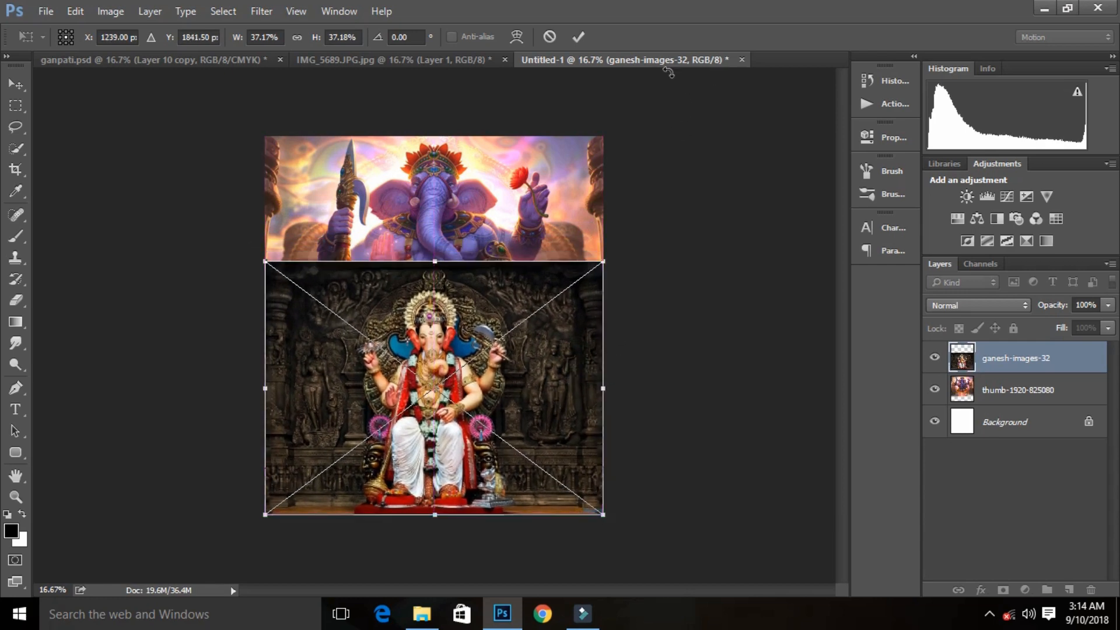
{"action": "left_click", "coordinate": [578, 37]}
Rasterize the ganesh-images-32 layer and erase its upper part, keeping only the carved wall, feet and floor at the base.
{"action": "right_click", "coordinate": [992, 357]}
{"action": "left_click", "coordinate": [787, 361]}
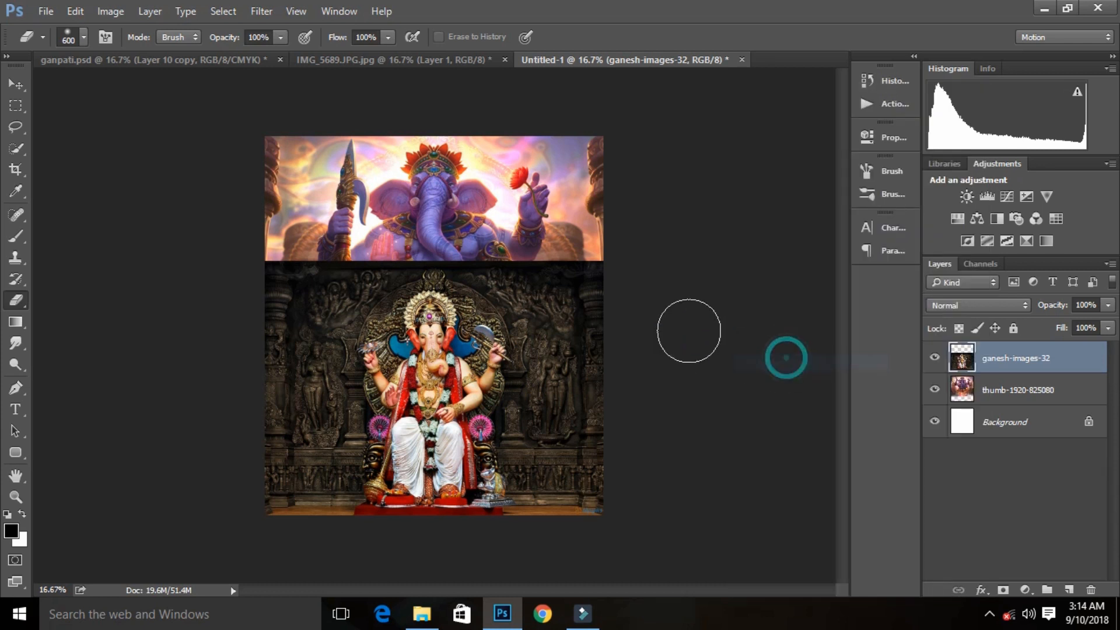
{"action": "mouse_move", "coordinate": [563, 299]}
{"action": "left_mouse_down"}
{"action": "mouse_move", "coordinate": [394, 297]}
{"action": "mouse_move", "coordinate": [265, 270]}
{"action": "mouse_move", "coordinate": [468, 343]}
{"action": "mouse_move", "coordinate": [512, 334]}
{"action": "mouse_move", "coordinate": [344, 378]}
{"action": "mouse_move", "coordinate": [294, 358]}
{"action": "mouse_move", "coordinate": [326, 384]}
{"action": "mouse_move", "coordinate": [442, 393]}
{"action": "mouse_move", "coordinate": [412, 415]}
{"action": "mouse_move", "coordinate": [334, 399]}
{"action": "mouse_move", "coordinate": [474, 414]}
{"action": "mouse_move", "coordinate": [545, 380]}
{"action": "mouse_move", "coordinate": [582, 322]}
{"action": "mouse_move", "coordinate": [580, 367]}
{"action": "mouse_move", "coordinate": [561, 356]}
{"action": "mouse_move", "coordinate": [546, 372]}
{"action": "mouse_move", "coordinate": [562, 334]}
{"action": "mouse_move", "coordinate": [562, 345]}
{"action": "mouse_move", "coordinate": [282, 378]}
{"action": "mouse_move", "coordinate": [376, 394]}
{"action": "left_mouse_up"}
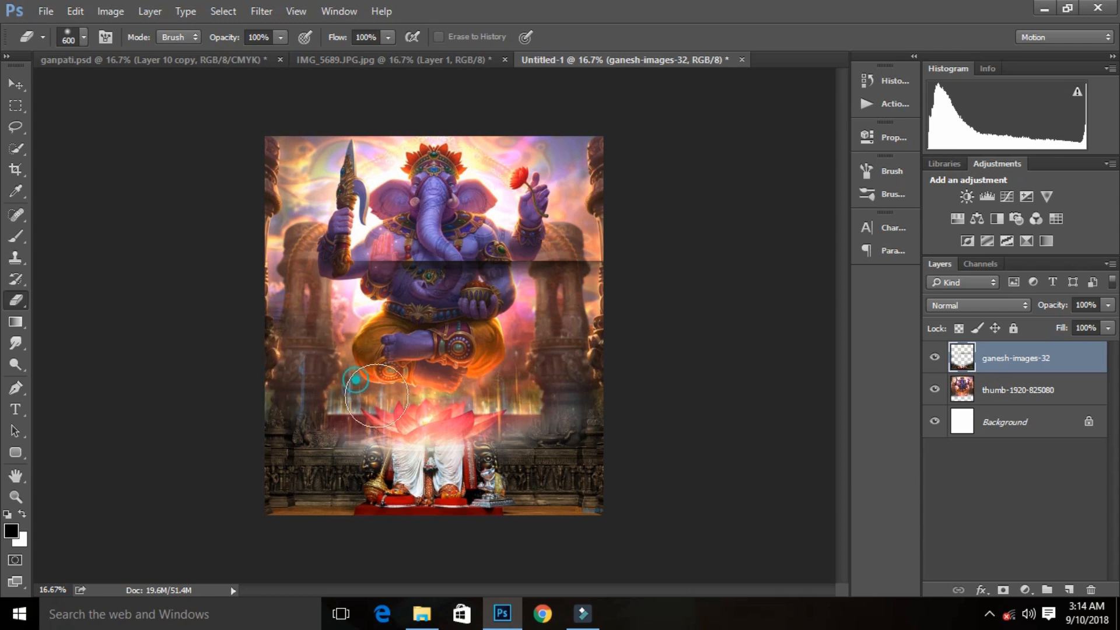
{"action": "mouse_move", "coordinate": [490, 351]}
{"action": "left_mouse_down"}
{"action": "mouse_move", "coordinate": [466, 277]}
{"action": "mouse_move", "coordinate": [367, 257]}
{"action": "mouse_move", "coordinate": [390, 292]}
{"action": "left_mouse_up"}
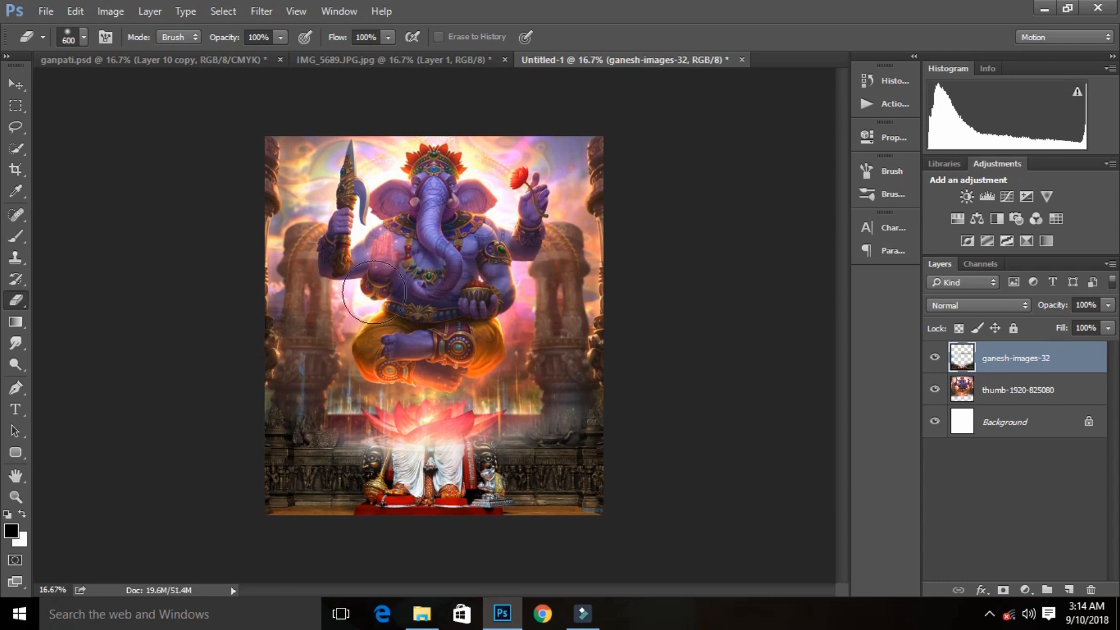
{"action": "mouse_move", "coordinate": [564, 309]}
{"action": "left_mouse_down"}
{"action": "mouse_move", "coordinate": [515, 371]}
{"action": "mouse_move", "coordinate": [564, 374]}
{"action": "left_mouse_up"}
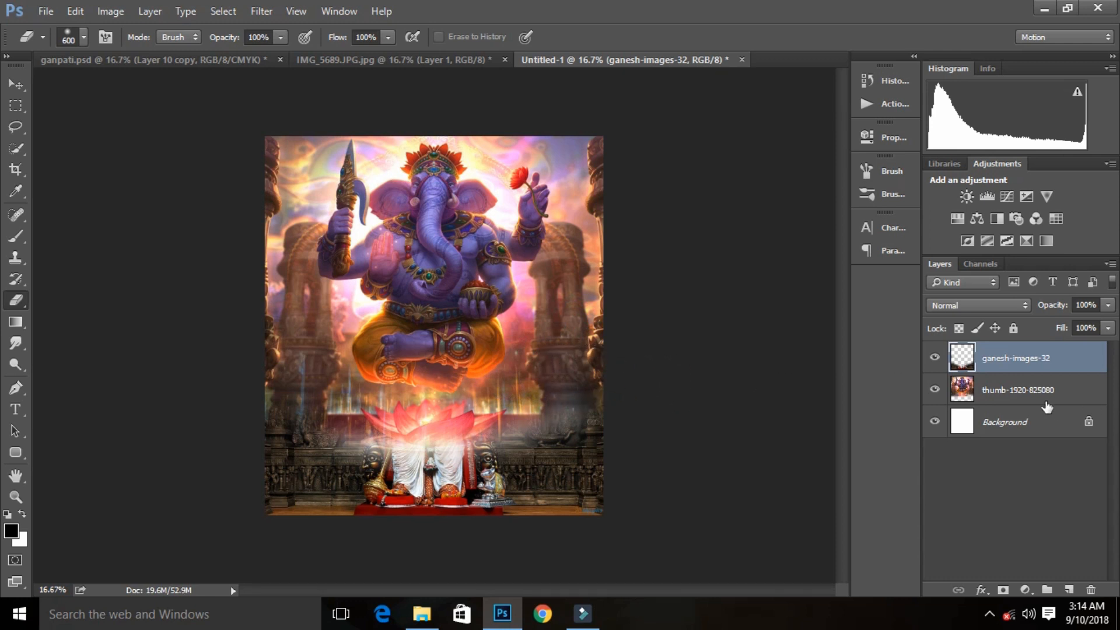
Move the ganesh-images-32 layer up to a Y position of 1448.50 px so its base meets the background picture's lower edge.
{"action": "key", "text": "ctrl+t"}
{"action": "left_click_drag", "start_coordinate": [520, 443], "coordinate": [542, 385]}
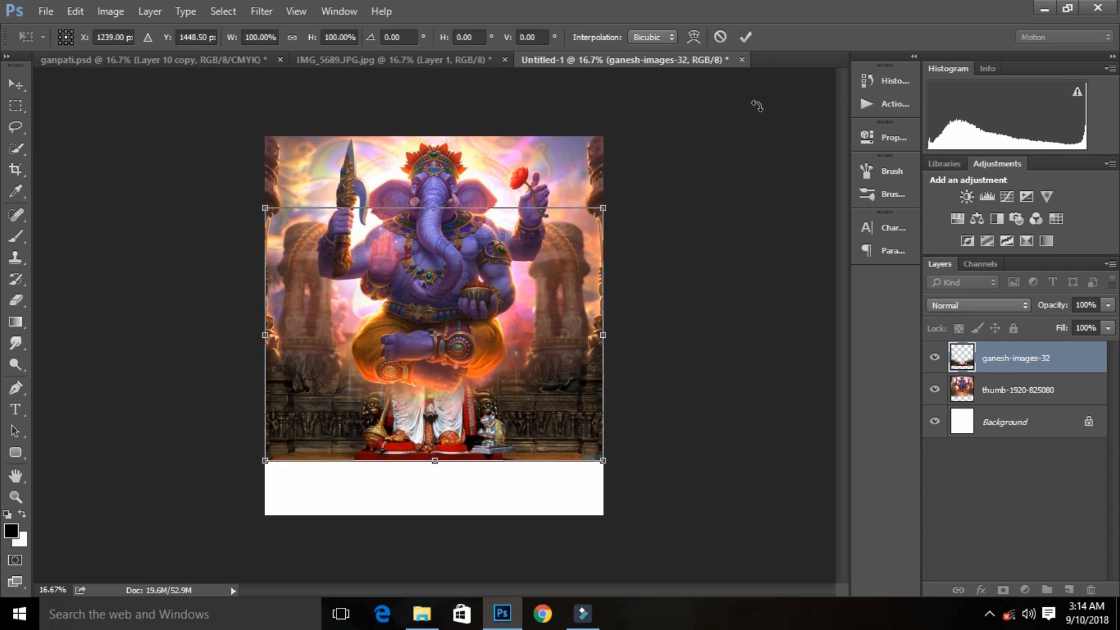
{"action": "left_click", "coordinate": [744, 38]}
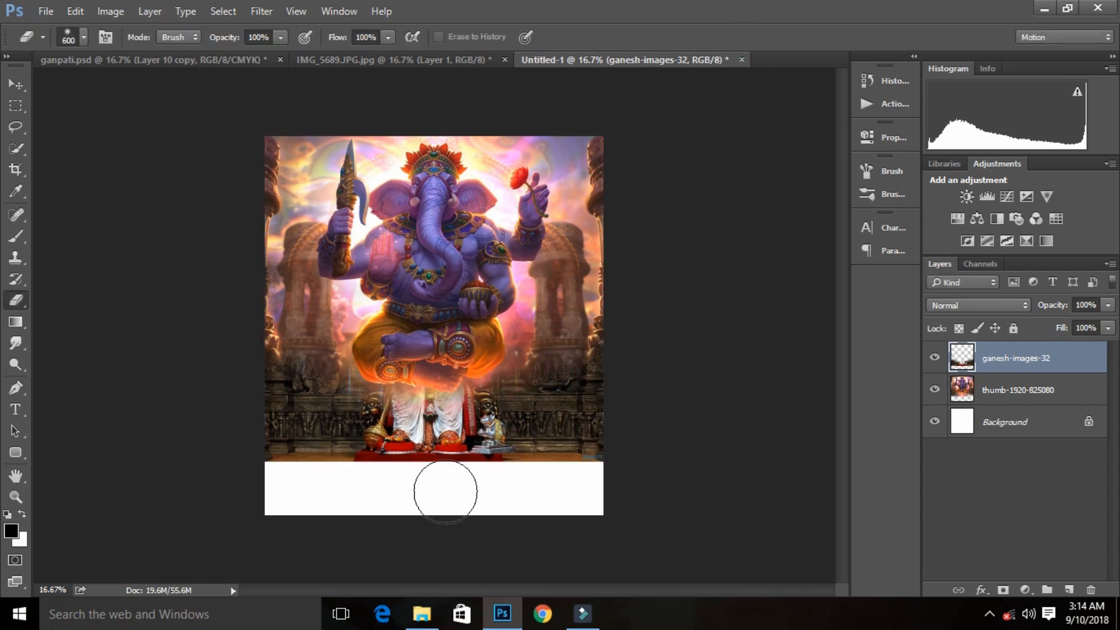
Crop away part of the white strip below the artwork and shift the ganesh-images-32 layer down to cover the remainder.
{"action": "key", "text": "c"}
{"action": "left_click_drag", "start_coordinate": [436, 510], "coordinate": [434, 497]}
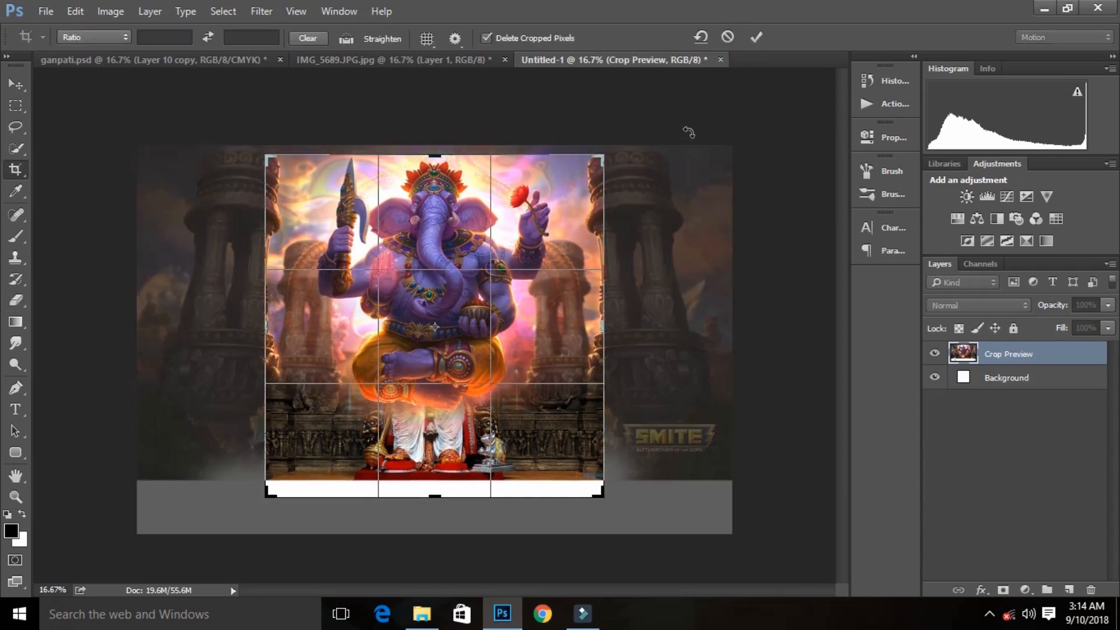
{"action": "left_click", "coordinate": [756, 37]}
{"action": "left_click", "coordinate": [16, 84]}
{"action": "mouse_move", "coordinate": [325, 434]}
{"action": "left_mouse_down"}
{"action": "mouse_move", "coordinate": [318, 451]}
{"action": "mouse_move", "coordinate": [331, 439]}
{"action": "left_mouse_up"}
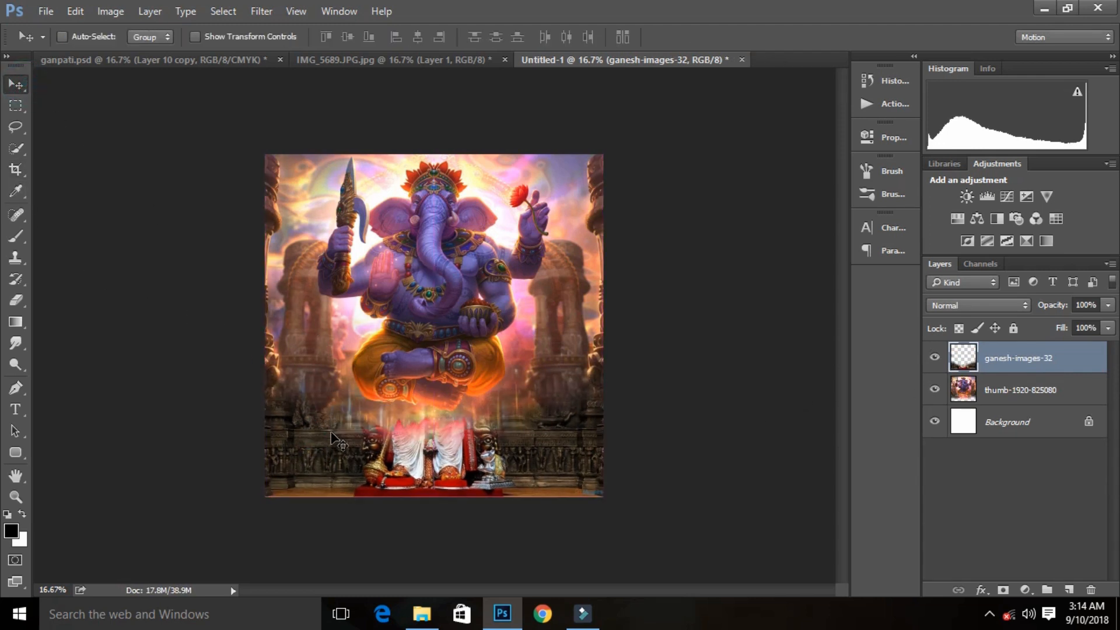
Hide the Background layer in IMG_5689.JPG.jpg and copy the cut-out man from Layer 1 into the Untitled-1 composition.
{"action": "left_click", "coordinate": [322, 60]}
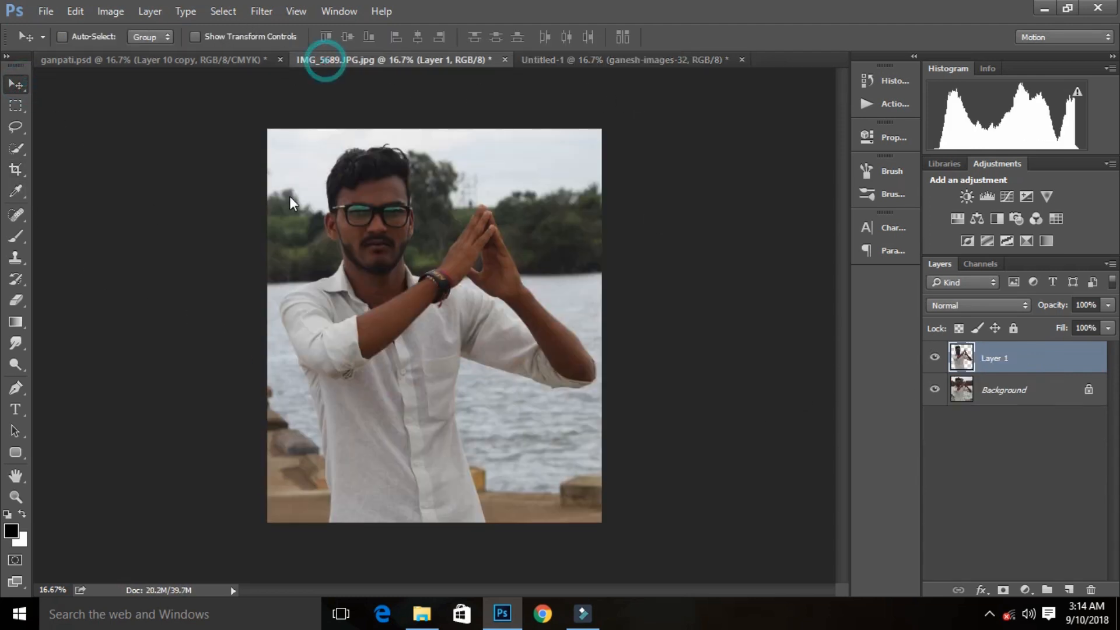
{"action": "left_click", "coordinate": [935, 390]}
{"action": "left_click_drag", "start_coordinate": [350, 197], "coordinate": [485, 179]}
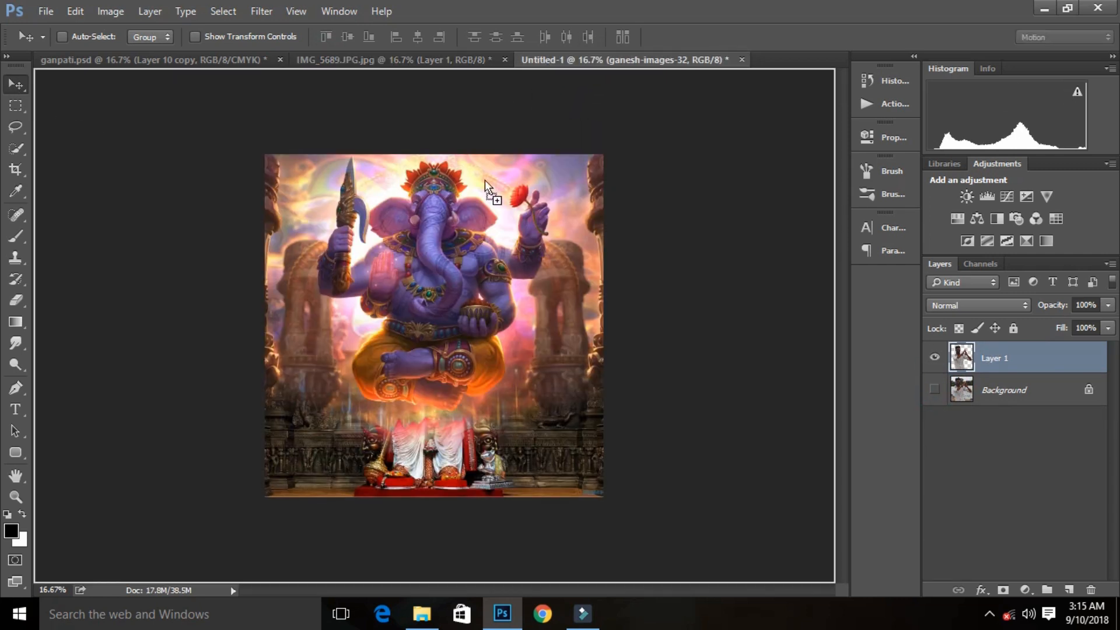
{"action": "left_click_drag", "start_coordinate": [436, 233], "coordinate": [441, 257]}
Scale the man's layer to about 65% and position him centrally in front of the purple Ganesha.
{"action": "key", "text": "ctrl+t"}
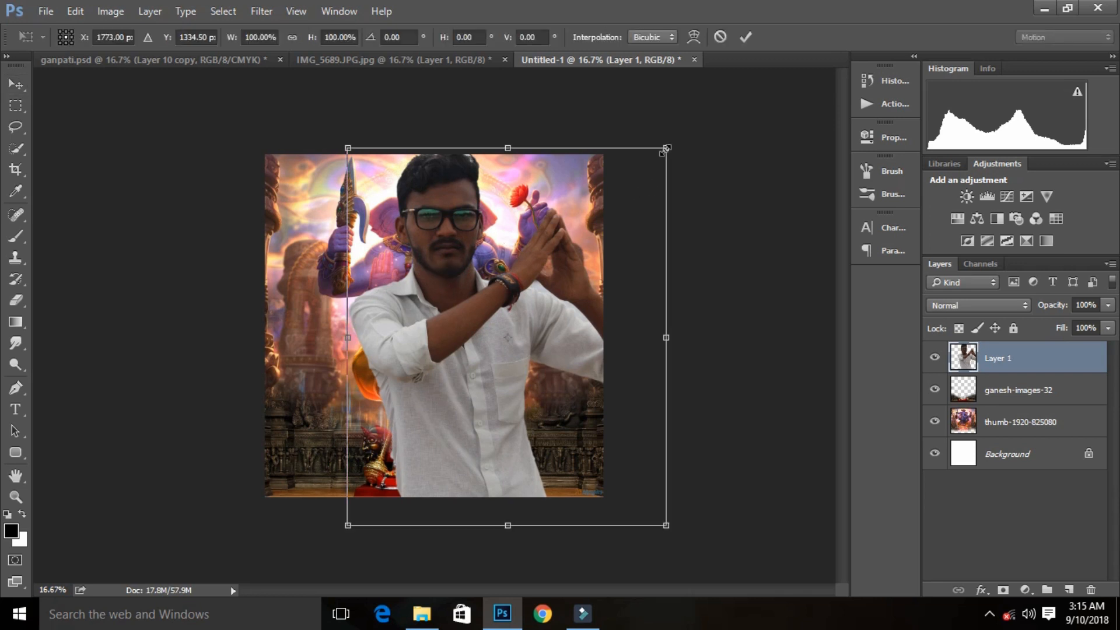
{"action": "left_click_drag", "start_coordinate": [666, 149], "coordinate": [608, 217]}
{"action": "left_click_drag", "start_coordinate": [565, 270], "coordinate": [502, 272]}
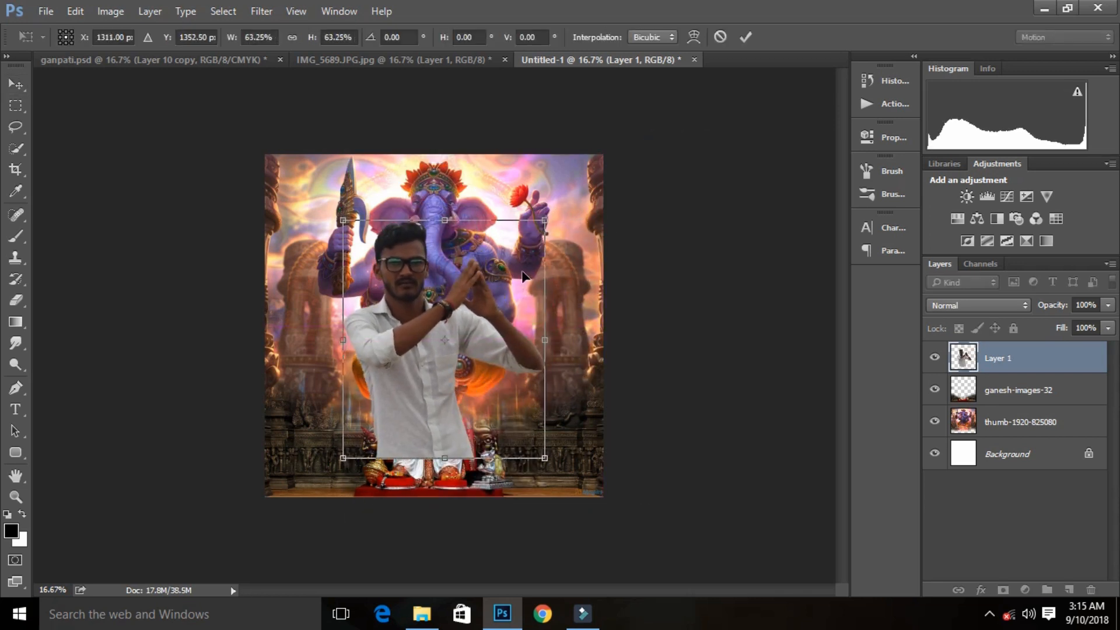
{"action": "mouse_move", "coordinate": [545, 222]}
{"action": "left_mouse_down"}
{"action": "mouse_move", "coordinate": [574, 192]}
{"action": "mouse_move", "coordinate": [554, 208]}
{"action": "left_mouse_up"}
{"action": "mouse_move", "coordinate": [517, 270]}
{"action": "left_mouse_down"}
{"action": "mouse_move", "coordinate": [521, 245]}
{"action": "mouse_move", "coordinate": [521, 265]}
{"action": "left_mouse_up"}
{"action": "left_click_drag", "start_coordinate": [566, 214], "coordinate": [547, 249]}
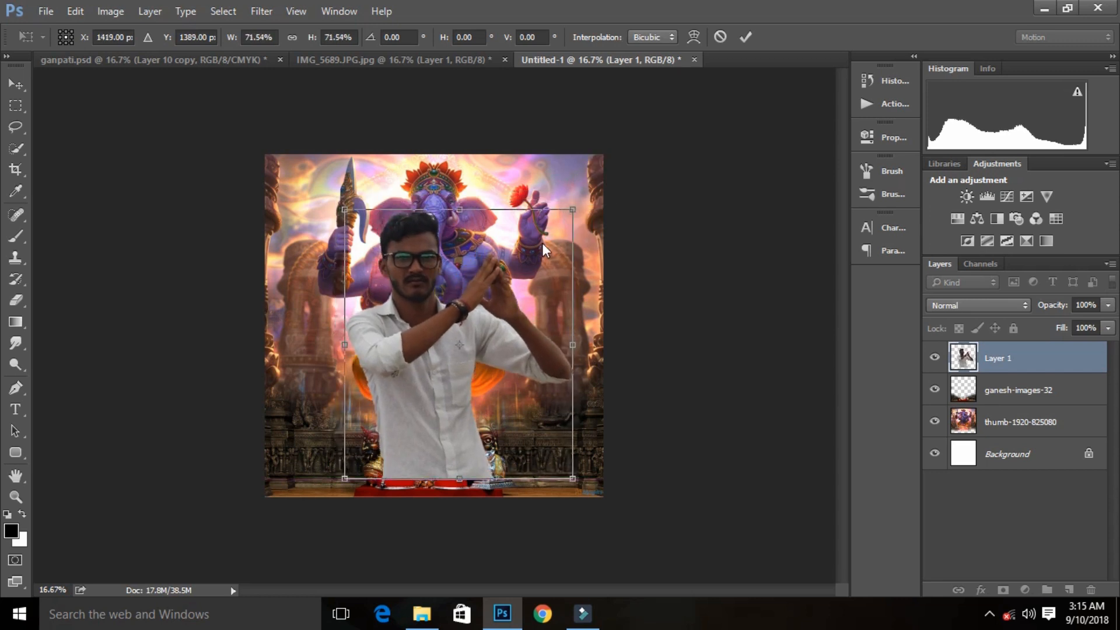
{"action": "left_click_drag", "start_coordinate": [571, 208], "coordinate": [562, 222]}
{"action": "key", "text": "Left"}
{"action": "key", "text": "Left"}
{"action": "key", "text": "Left"}
{"action": "key", "text": "Left"}
{"action": "key", "text": "Left"}
{"action": "key", "text": "Left"}
{"action": "key", "text": "Left"}
{"action": "key", "text": "Left"}
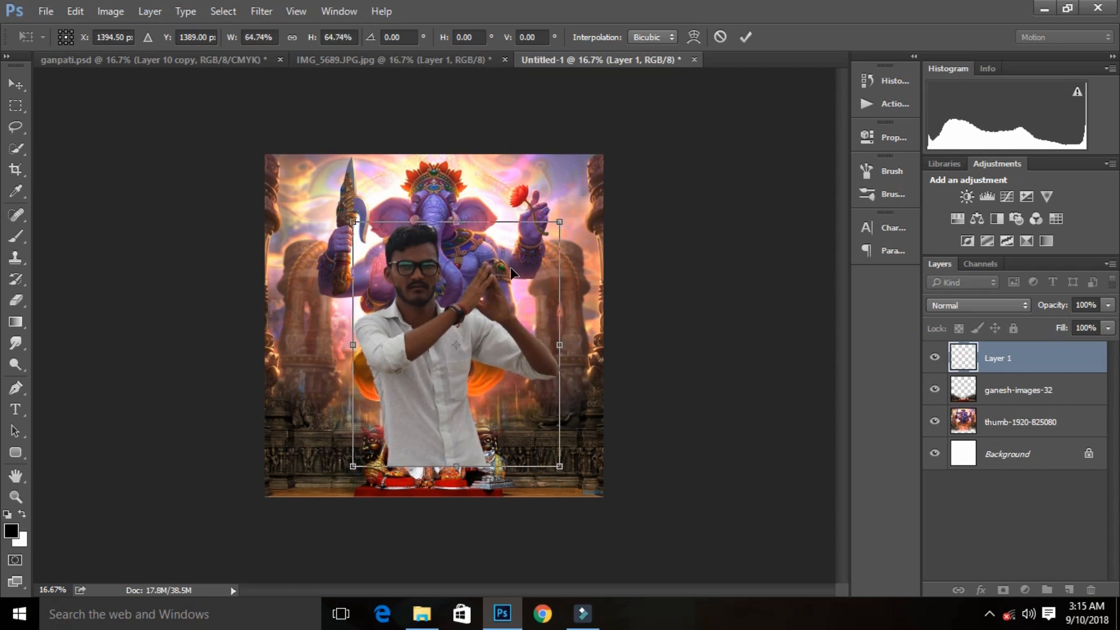
{"action": "key", "text": "Return"}
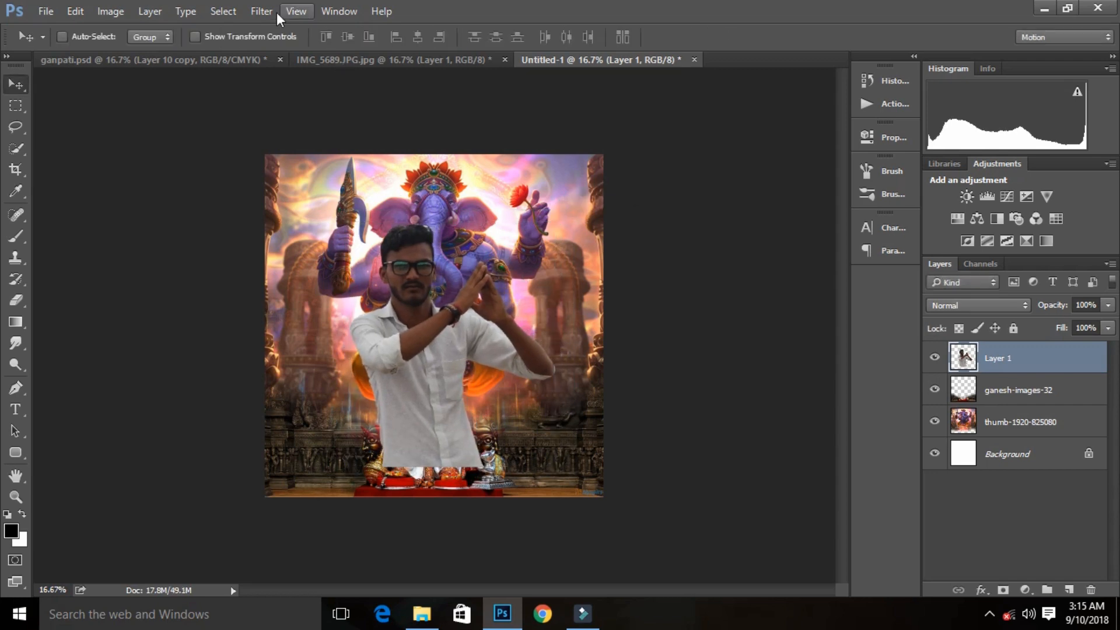
Open the Camera Raw filter for the man's layer and set Temperature -9, Highlights -36, Whites -57 and Shadows -13.
{"action": "left_click", "coordinate": [264, 12]}
{"action": "left_click", "coordinate": [272, 105]}
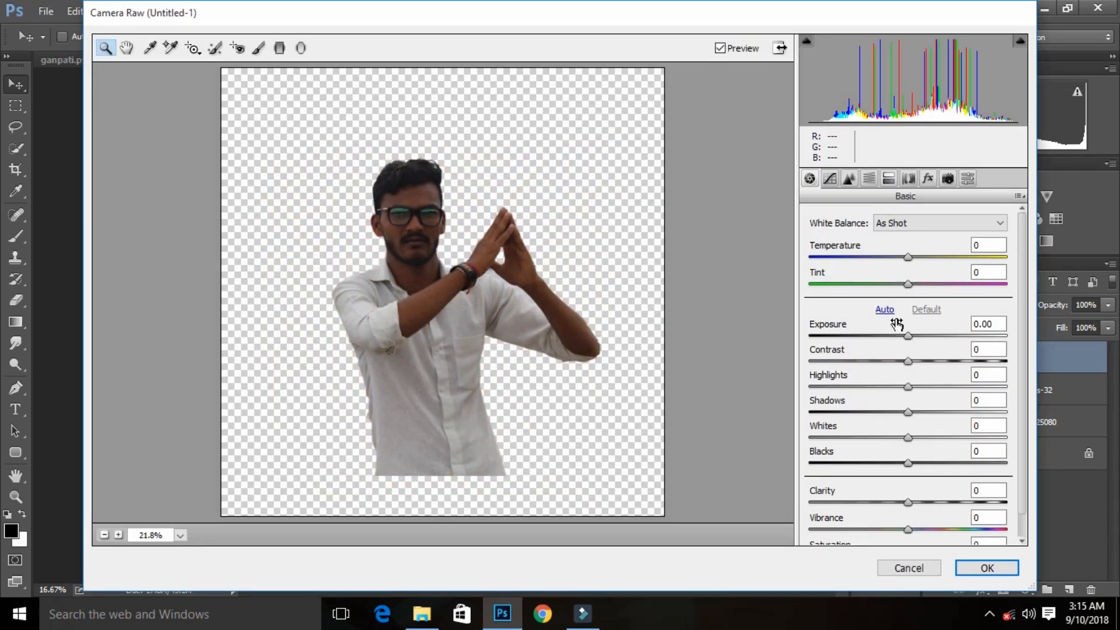
{"action": "left_click_drag", "start_coordinate": [905, 258], "coordinate": [898, 264]}
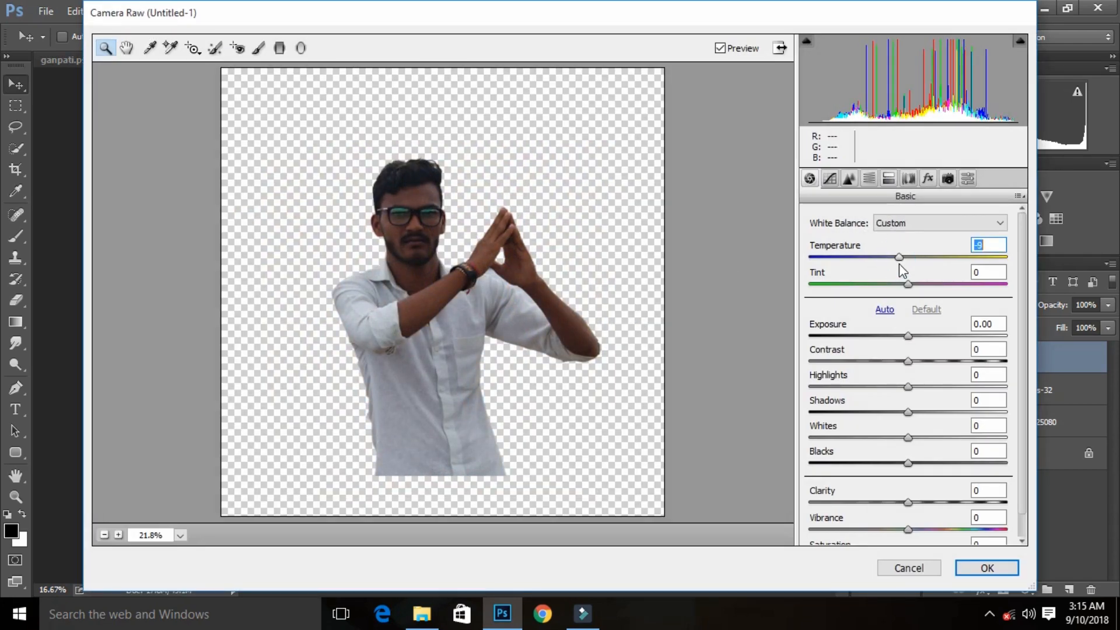
{"action": "left_click_drag", "start_coordinate": [907, 386], "coordinate": [873, 386]}
{"action": "left_click_drag", "start_coordinate": [907, 438], "coordinate": [852, 440]}
{"action": "left_click_drag", "start_coordinate": [908, 412], "coordinate": [894, 411]}
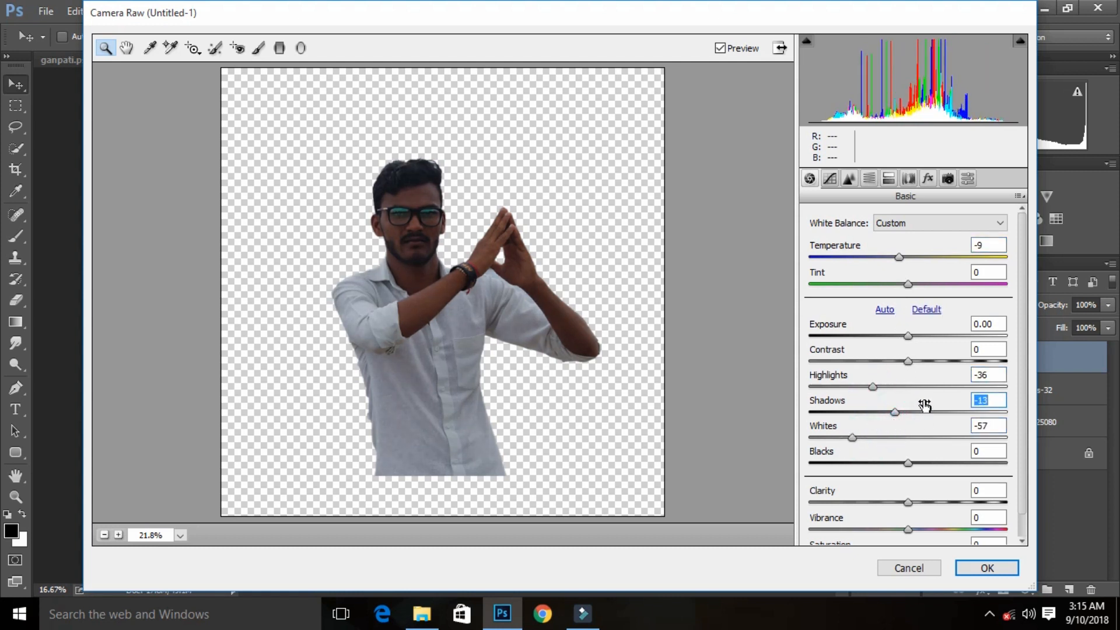
Set the HSL luminance to +3 for Reds and 0 for Oranges, and apply the Camera Raw adjustments.
{"action": "left_click", "coordinate": [869, 179]}
{"action": "left_click", "coordinate": [948, 295]}
{"action": "left_click", "coordinate": [942, 322]}
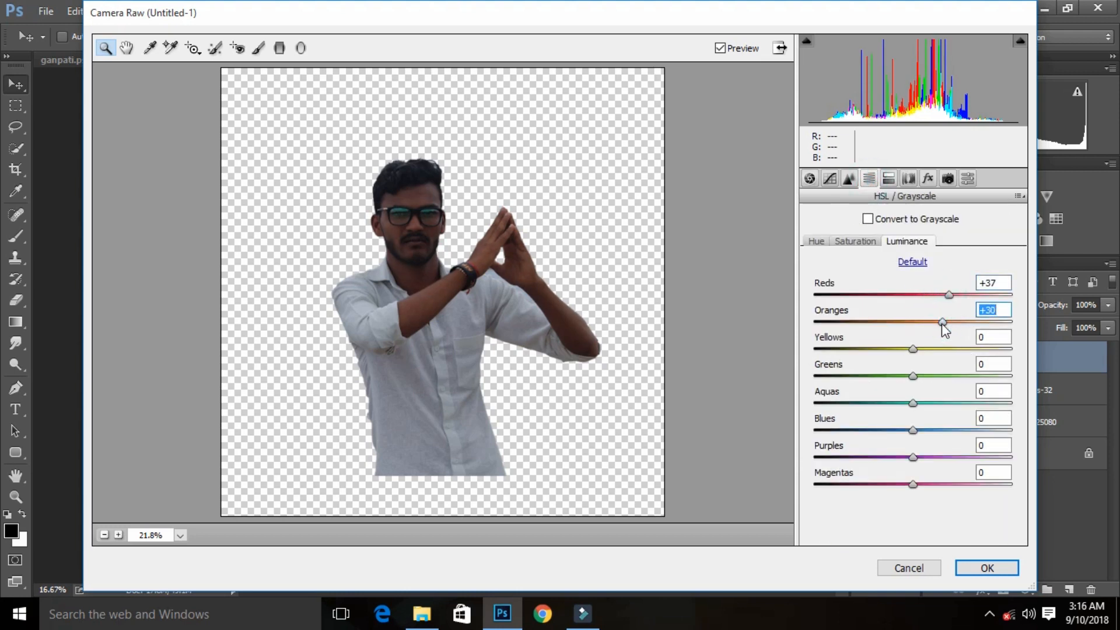
{"action": "left_click", "coordinate": [914, 322]}
{"action": "left_click", "coordinate": [915, 295]}
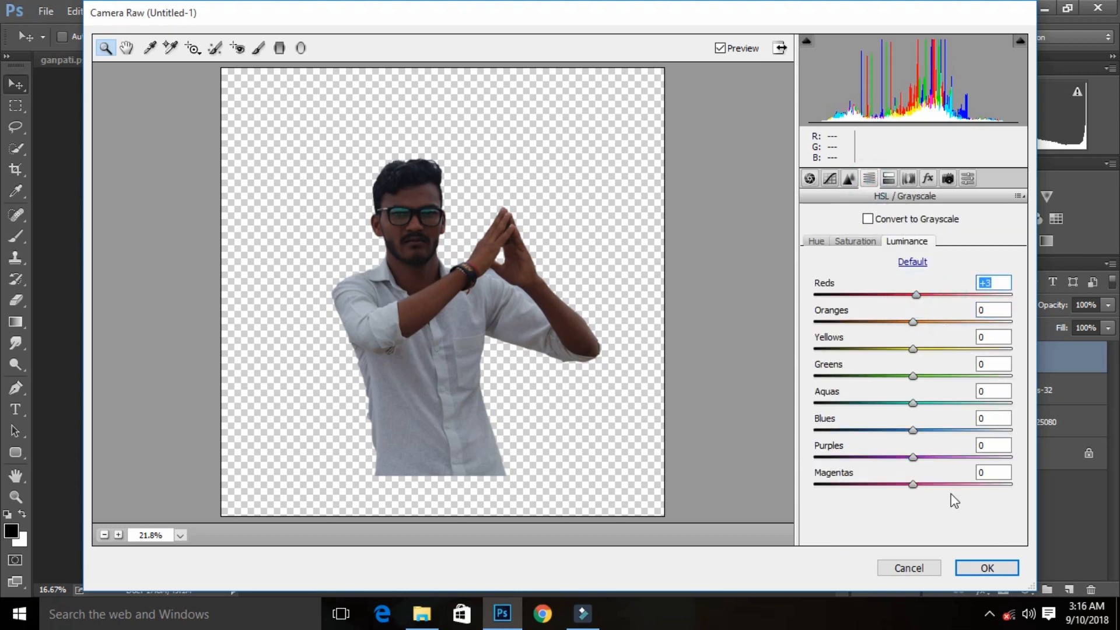
{"action": "left_click", "coordinate": [968, 573]}
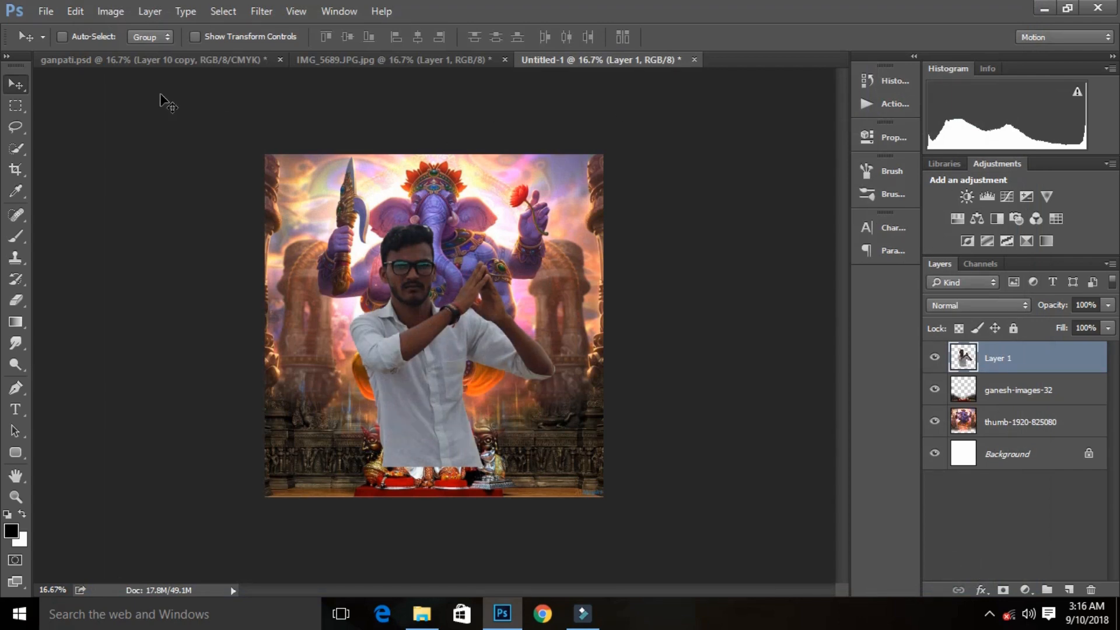
Apply Color Efex Pro 4's Contrast Color Range filter to the man with Color at 22° and slightly increased Color Contrast.
{"action": "left_click", "coordinate": [258, 12]}
{"action": "left_click", "coordinate": [500, 387]}
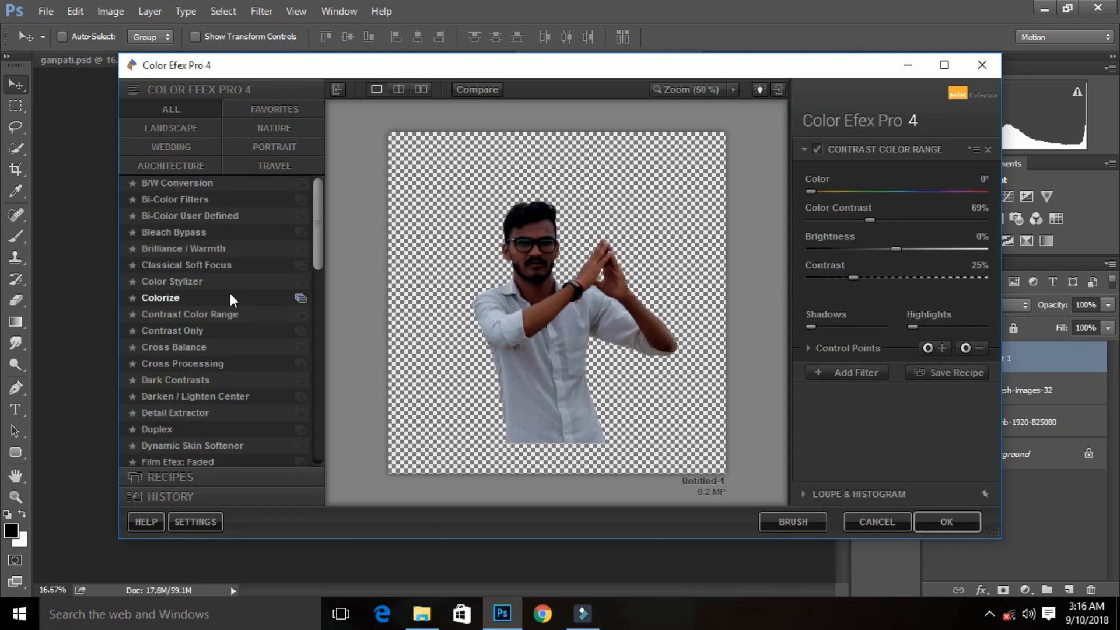
{"action": "left_click", "coordinate": [203, 315]}
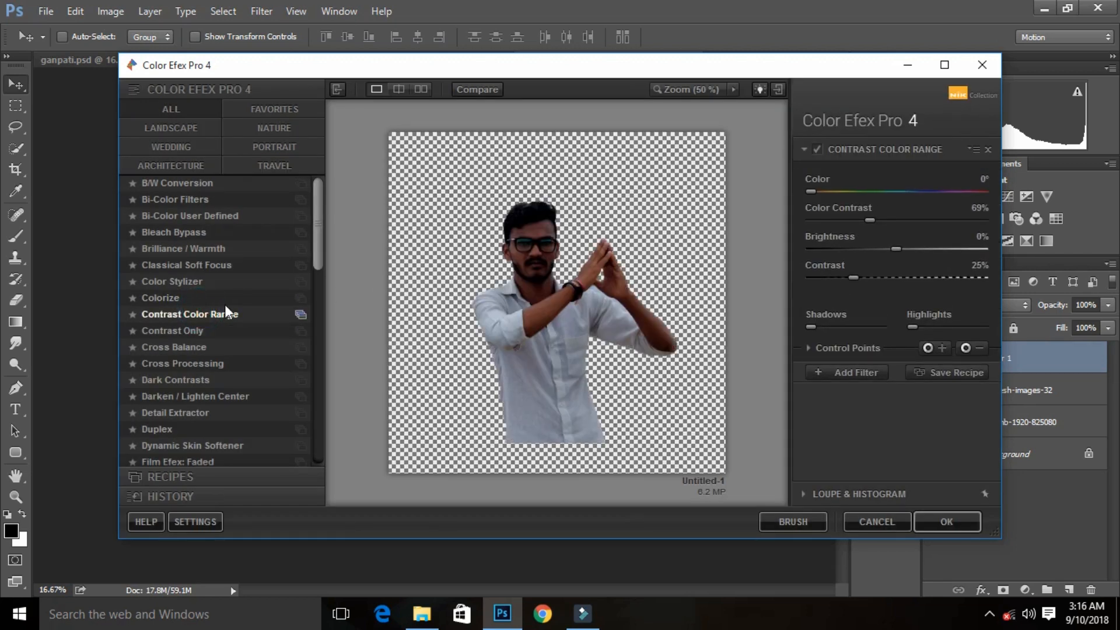
{"action": "left_click", "coordinate": [822, 191]}
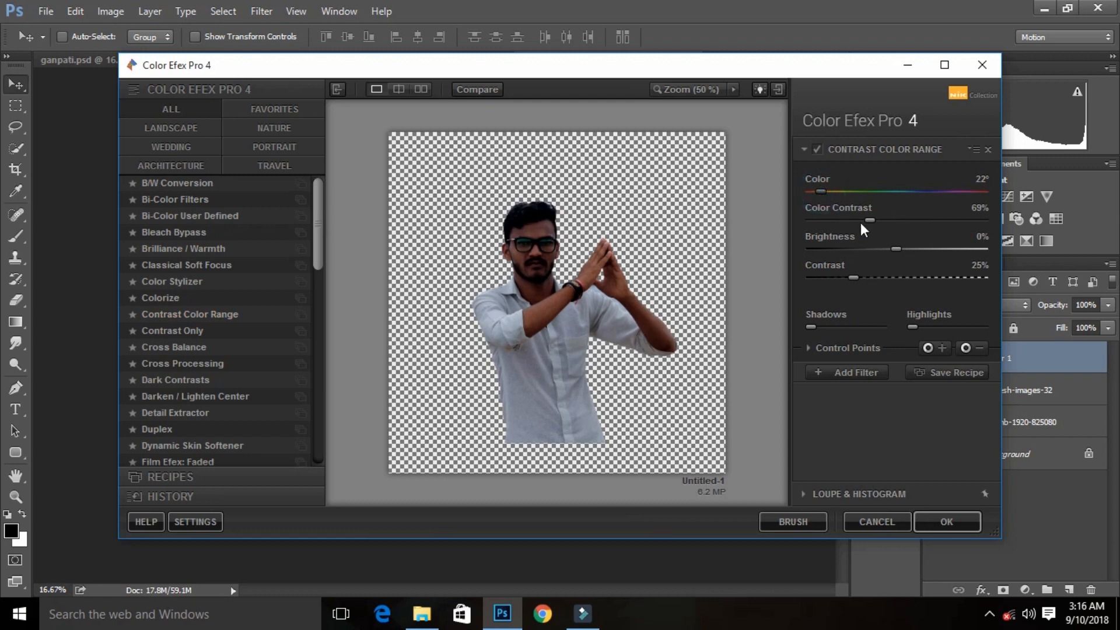
{"action": "left_click", "coordinate": [881, 221]}
{"action": "left_click", "coordinate": [856, 372]}
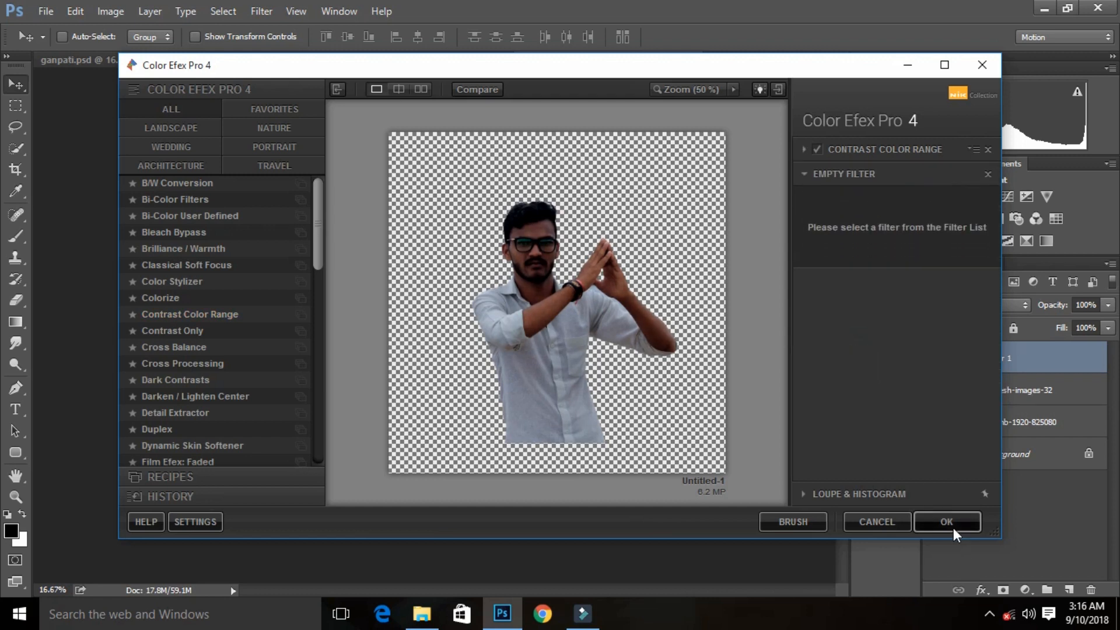
{"action": "left_click", "coordinate": [952, 525]}
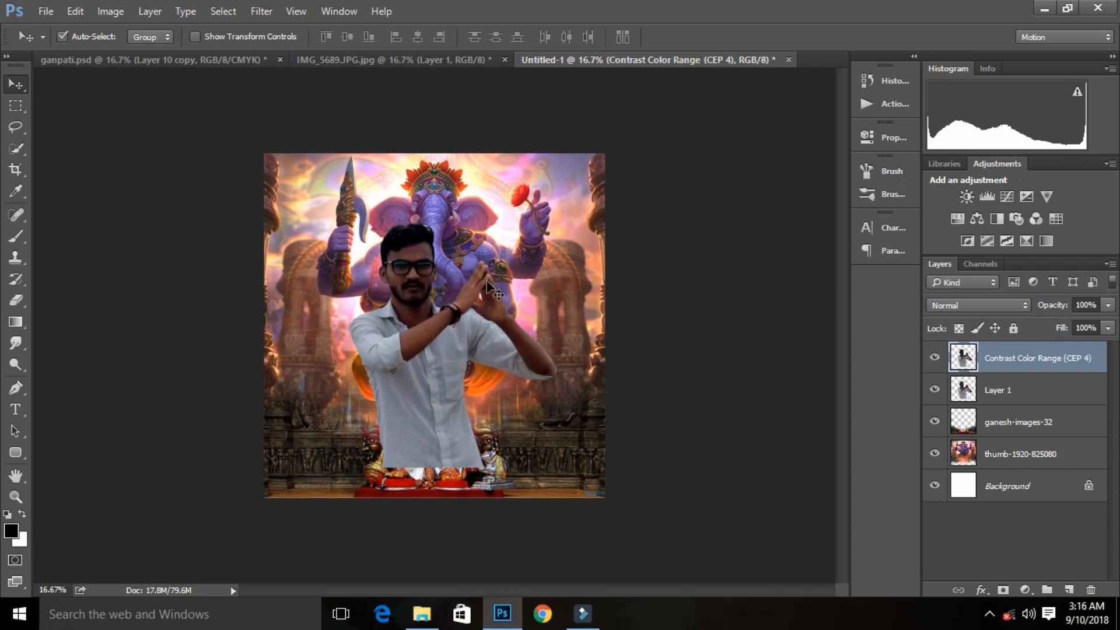
Remove the blemishes on the man's forehead and cheeks with the Spot Healing Brush, reduced to 35 px and 15 px.
{"action": "key", "text": "ctrl+plus"}
{"action": "key", "text": "ctrl+plus"}
{"action": "key", "text": "ctrl+plus"}
{"action": "key", "text": "ctrl+plus"}
{"action": "scroll", "coordinate": [387, 270], "scroll_direction": "up", "scroll_amount": 4}
{"action": "scroll", "coordinate": [387, 270], "scroll_direction": "down", "scroll_amount": 1}
{"action": "scroll", "coordinate": [387, 270], "scroll_direction": "up", "scroll_amount": 1}
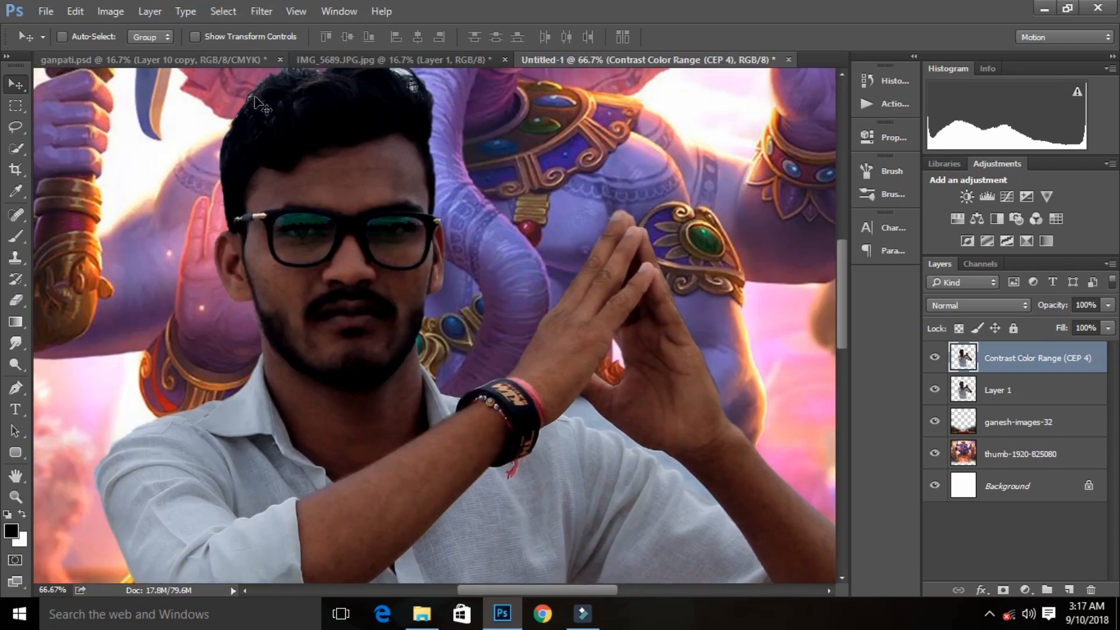
{"action": "left_click", "coordinate": [16, 215]}
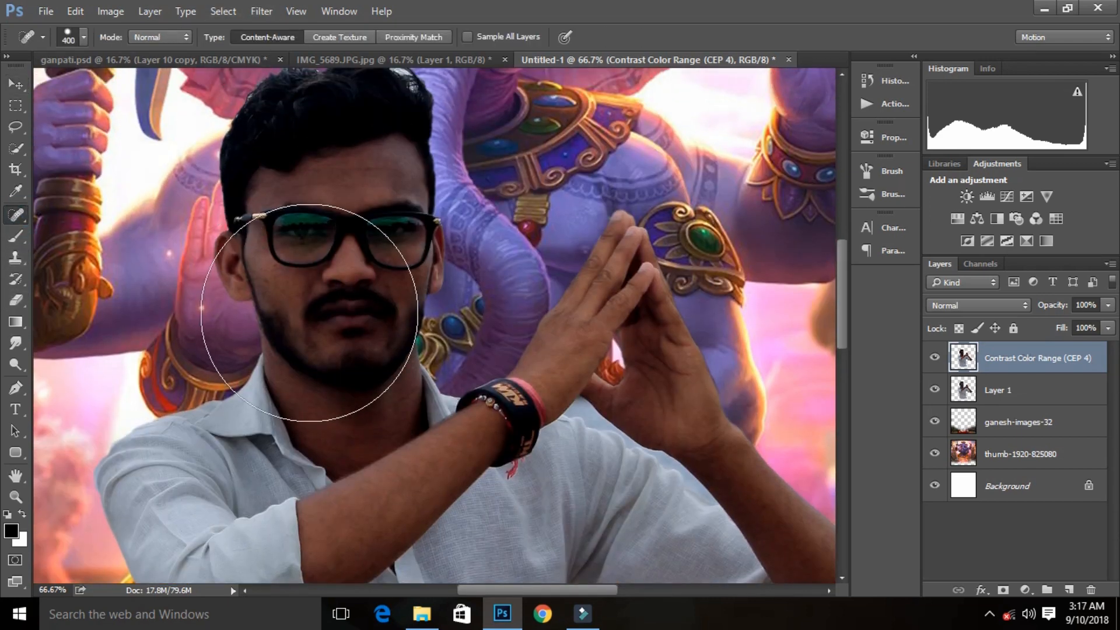
{"action": "key", "text": "bracketleft"}
{"action": "key", "text": "bracketleft"}
{"action": "key", "text": "bracketleft"}
{"action": "key", "text": "bracketleft"}
{"action": "key", "text": "bracketleft"}
{"action": "key", "text": "bracketleft"}
{"action": "key", "text": "bracketleft"}
{"action": "key", "text": "bracketleft"}
{"action": "key", "text": "bracketleft"}
{"action": "left_click", "coordinate": [369, 168]}
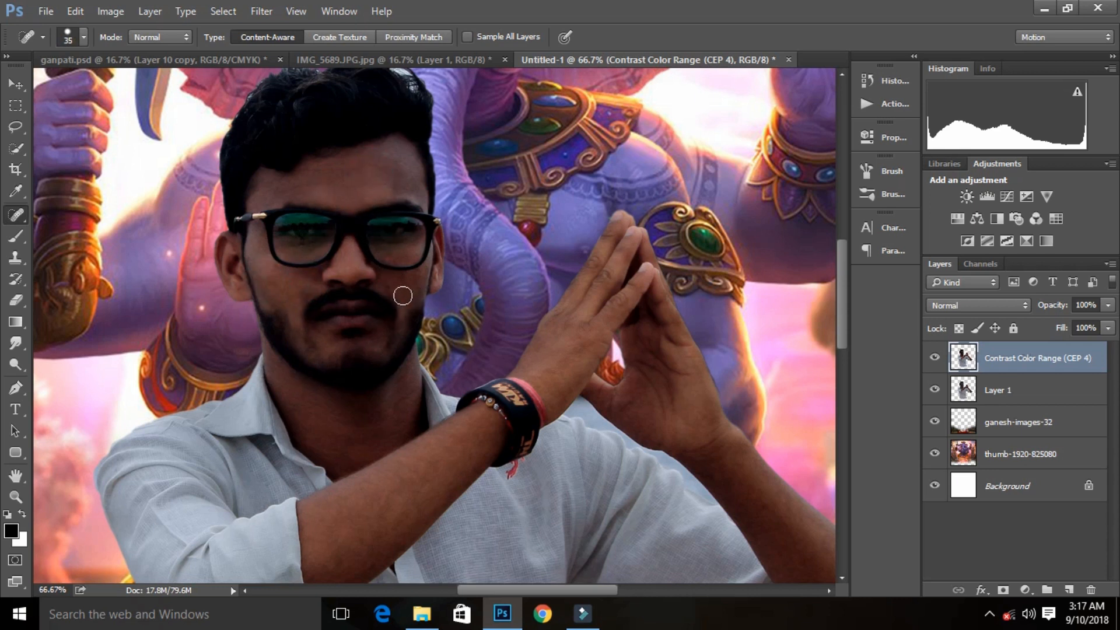
{"action": "left_click", "coordinate": [388, 284]}
{"action": "left_click", "coordinate": [385, 342]}
{"action": "left_click", "coordinate": [418, 287]}
{"action": "left_click", "coordinate": [309, 284]}
Apply the Camera Raw filter to the man with Highlights +28 and slightly raised Vibrance.
{"action": "left_click", "coordinate": [261, 12]}
{"action": "left_click", "coordinate": [280, 103]}
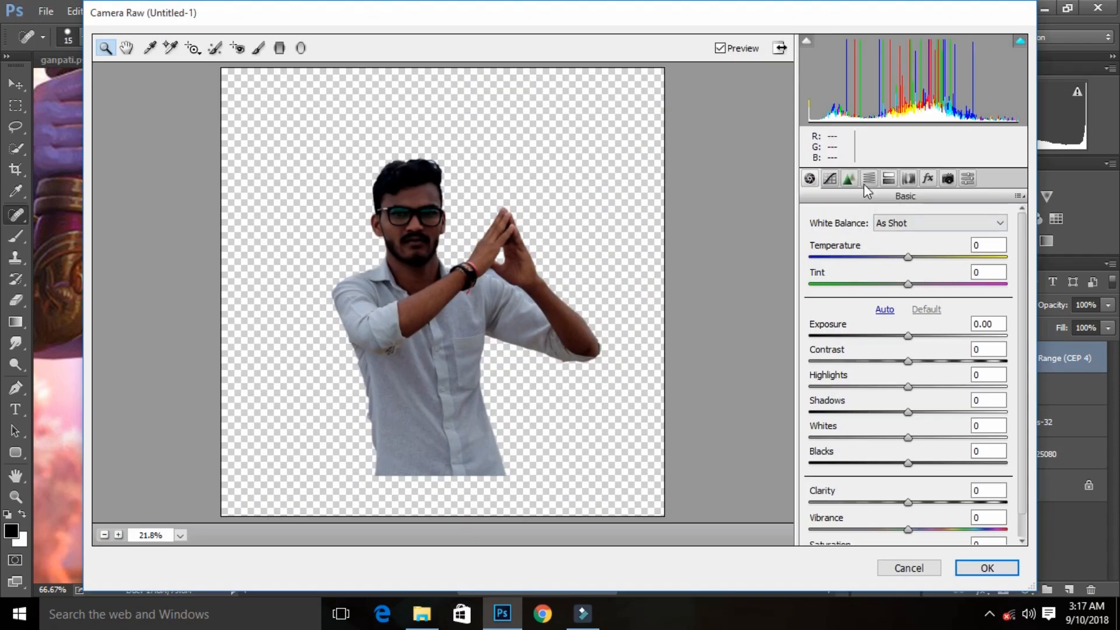
{"action": "left_click", "coordinate": [868, 178]}
{"action": "left_click_drag", "start_coordinate": [925, 296], "coordinate": [946, 323]}
{"action": "left_click", "coordinate": [931, 321]}
{"action": "left_click", "coordinate": [816, 240]}
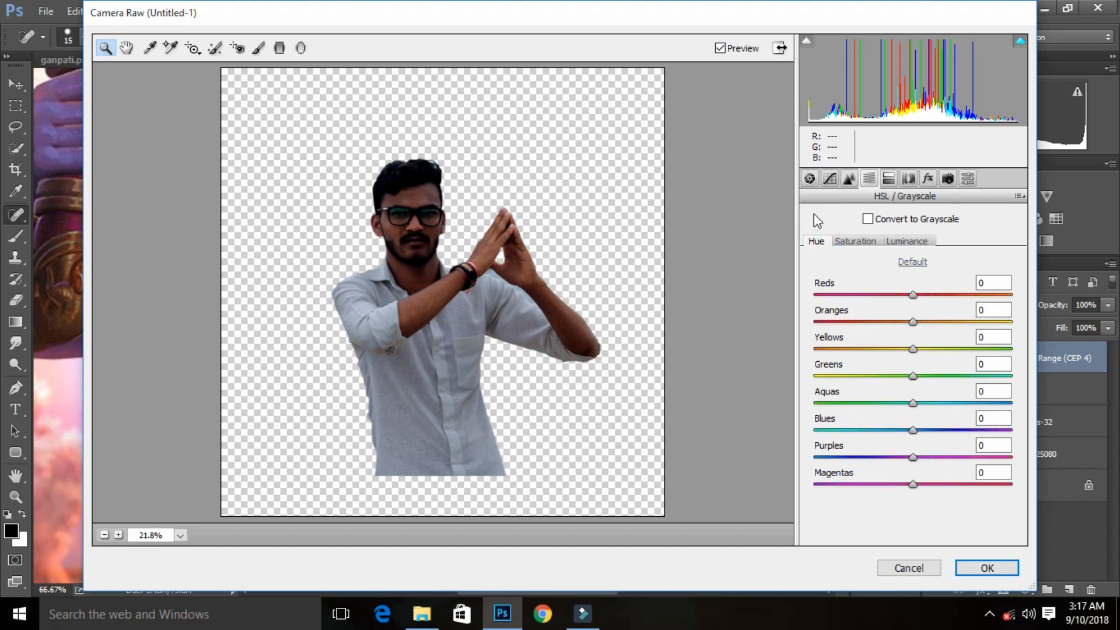
{"action": "left_click", "coordinate": [810, 178]}
{"action": "left_click_drag", "start_coordinate": [883, 386], "coordinate": [935, 388]}
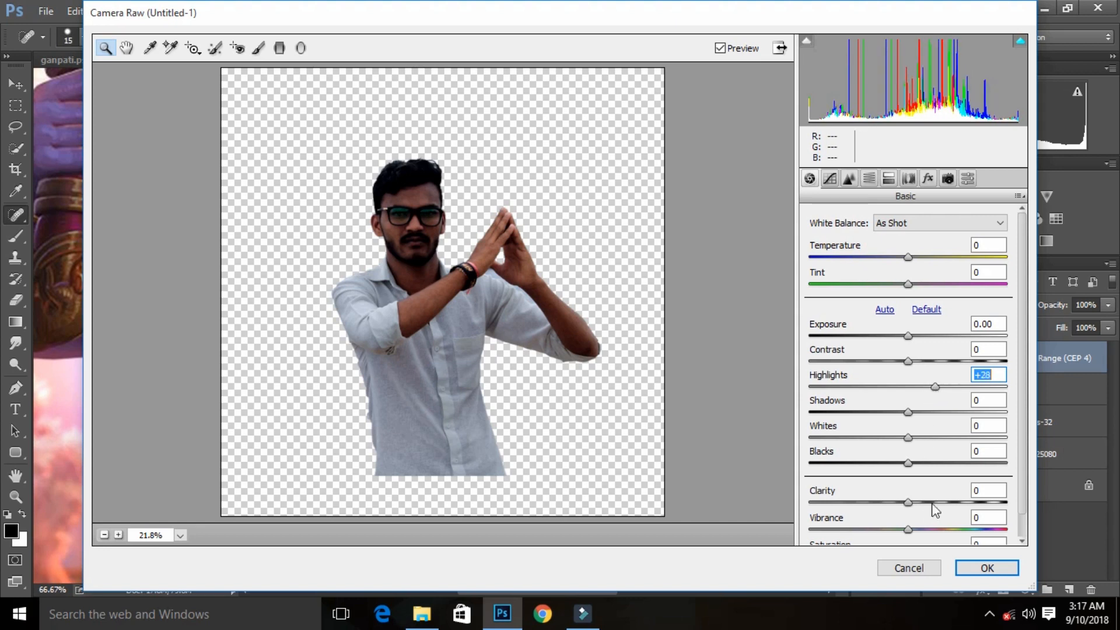
{"action": "left_click", "coordinate": [922, 530]}
{"action": "left_click", "coordinate": [987, 568]}
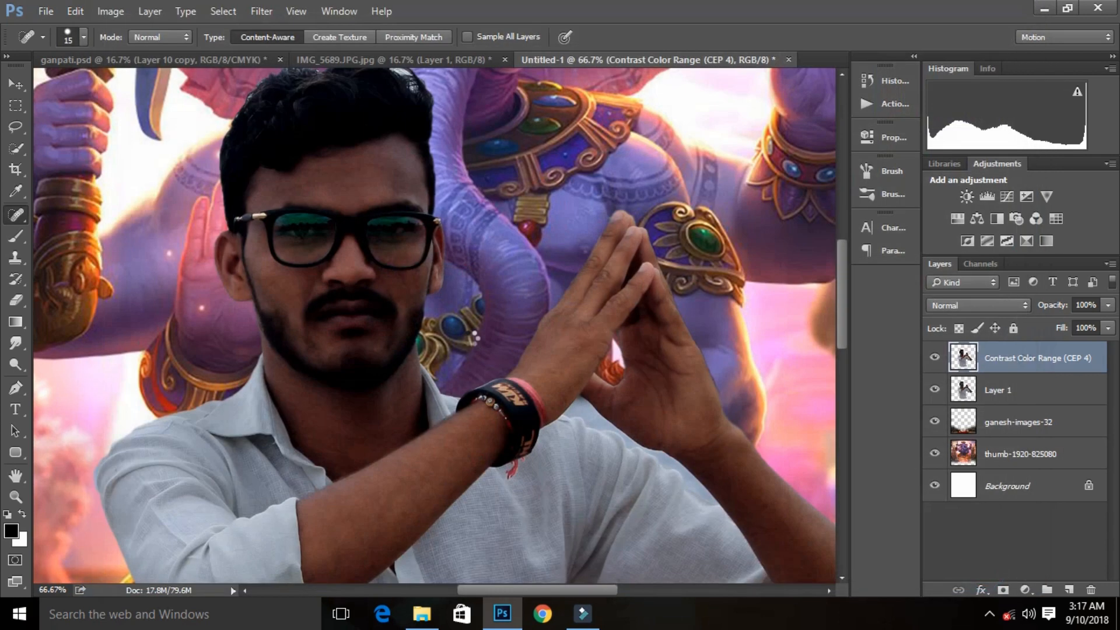
Load the man's outline as a selection and add a new empty layer above his layer.
{"action": "left_click", "coordinate": [966, 358], "text": "ctrl"}
{"action": "left_click", "coordinate": [1069, 590]}
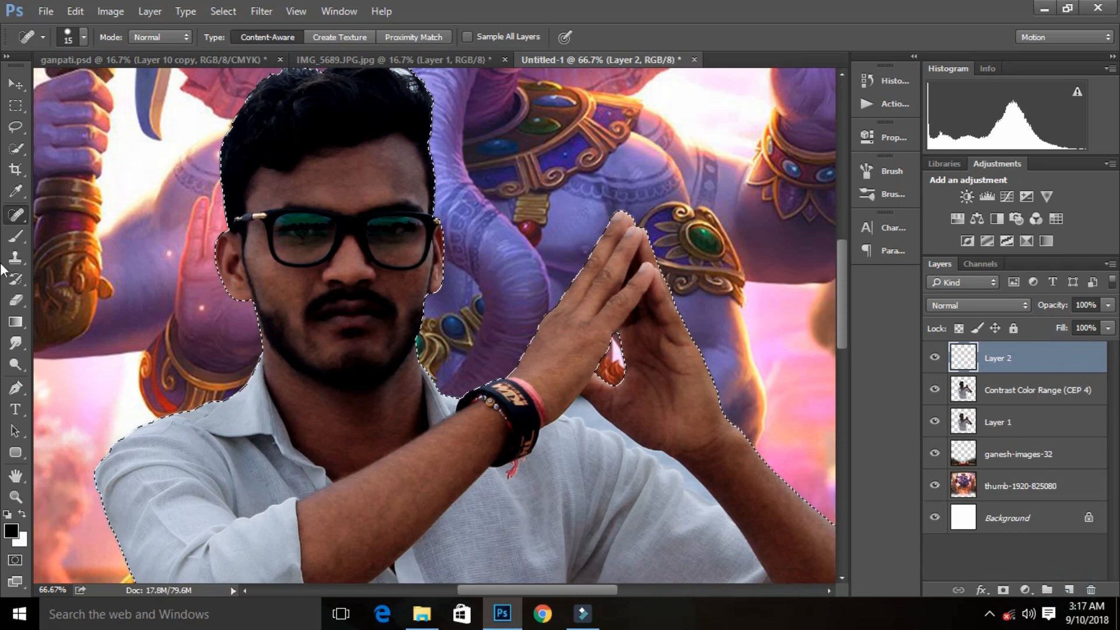
{"action": "left_click", "coordinate": [10, 531]}
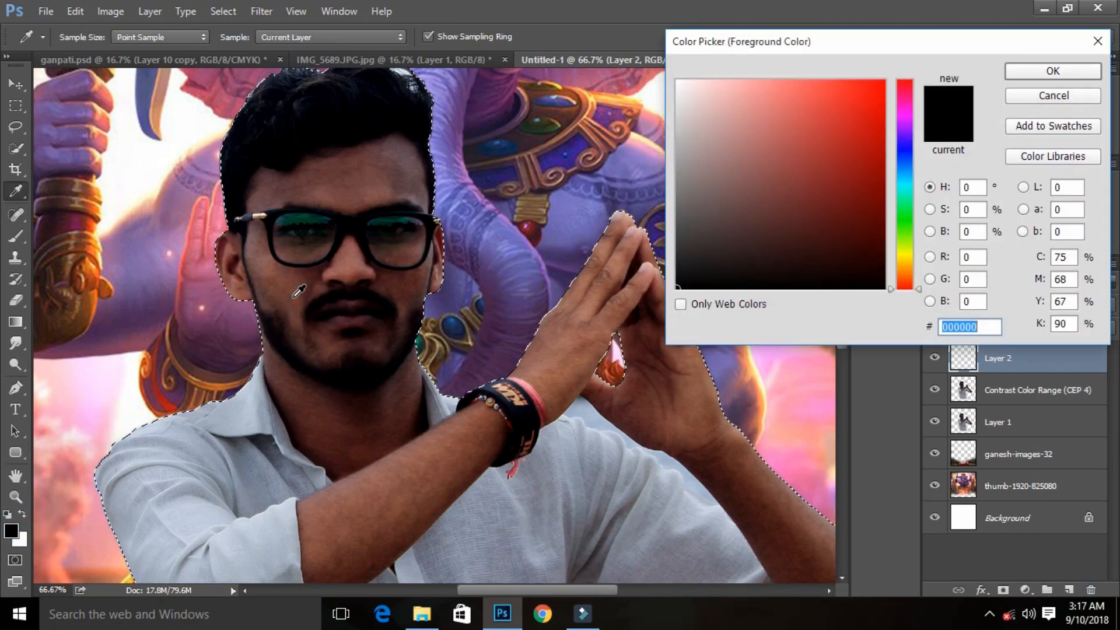
{"action": "left_click", "coordinate": [1088, 95]}
Sample the skin tone from the man's cheek and lighten it to #8c584f as the Brush tool's foreground colour.
{"action": "left_click", "coordinate": [1027, 389]}
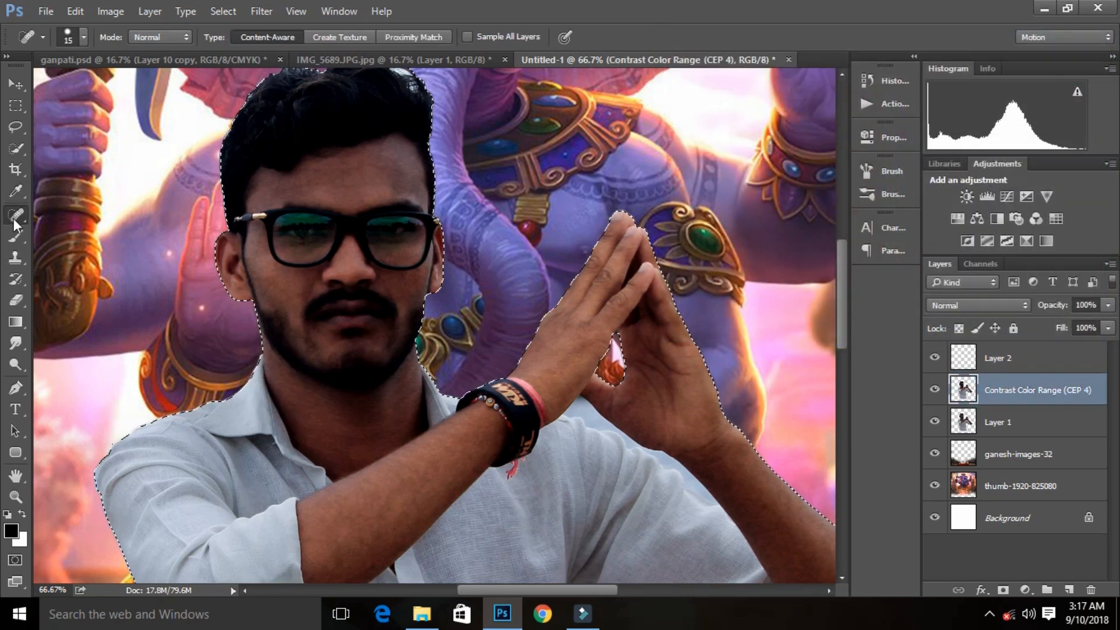
{"action": "left_click", "coordinate": [16, 236]}
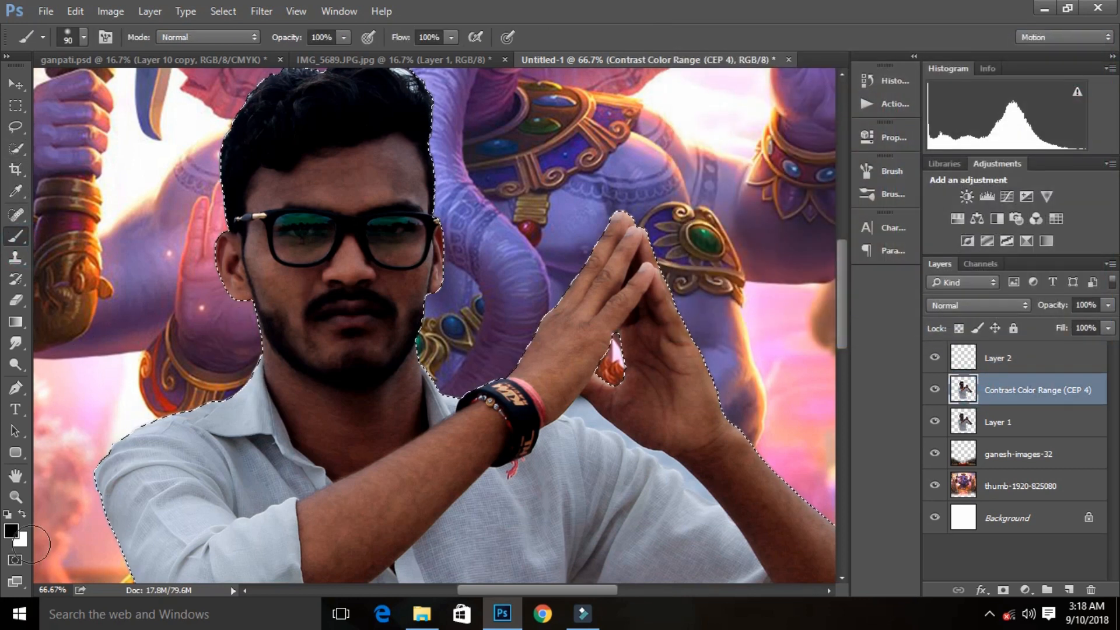
{"action": "left_click", "coordinate": [11, 530]}
{"action": "left_click_drag", "start_coordinate": [292, 309], "coordinate": [306, 299]}
{"action": "left_click", "coordinate": [292, 297]}
{"action": "left_click", "coordinate": [289, 297]}
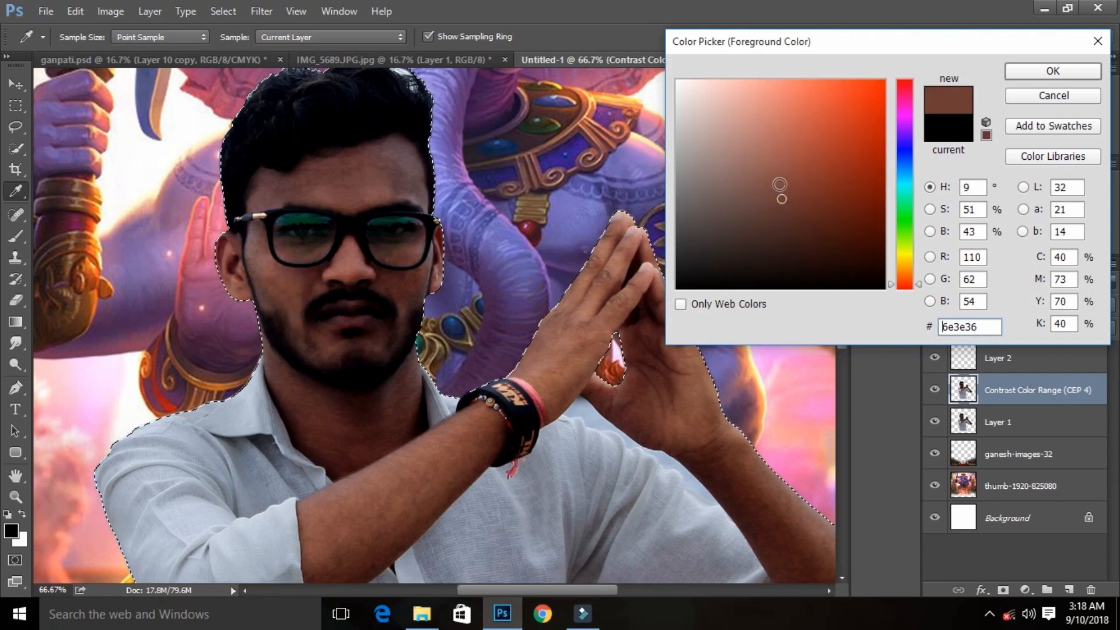
{"action": "left_click_drag", "start_coordinate": [779, 184], "coordinate": [767, 175]}
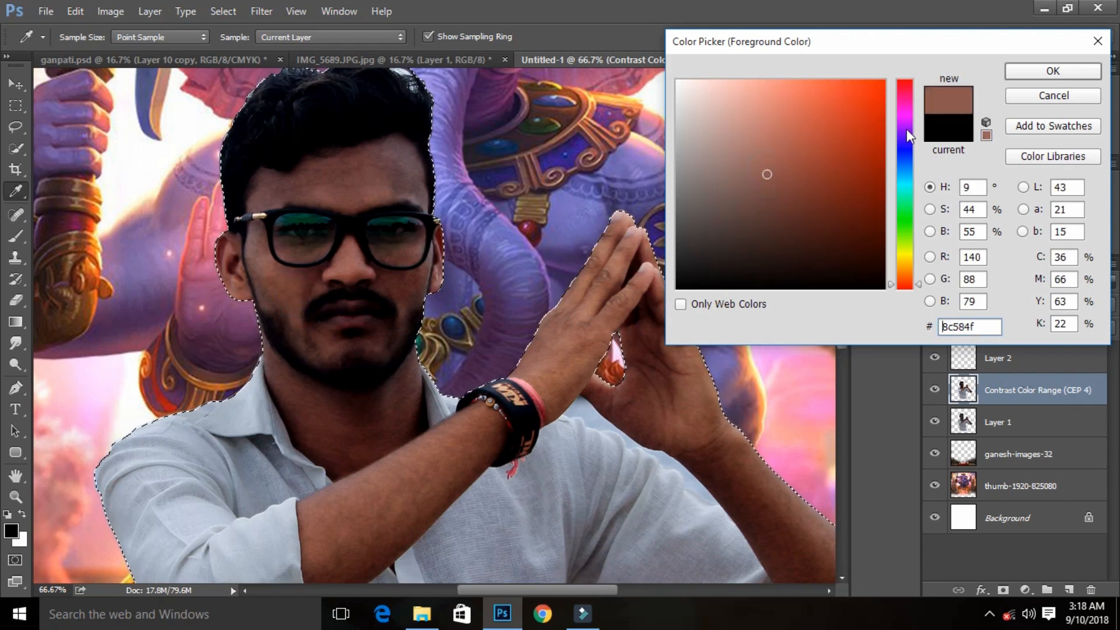
{"action": "key", "text": "b"}
{"action": "left_click", "coordinate": [1023, 72]}
Paint the skin tone over the man's forehead on the new layer with a soft 90 px brush at 26% opacity.
{"action": "left_click", "coordinate": [1014, 357]}
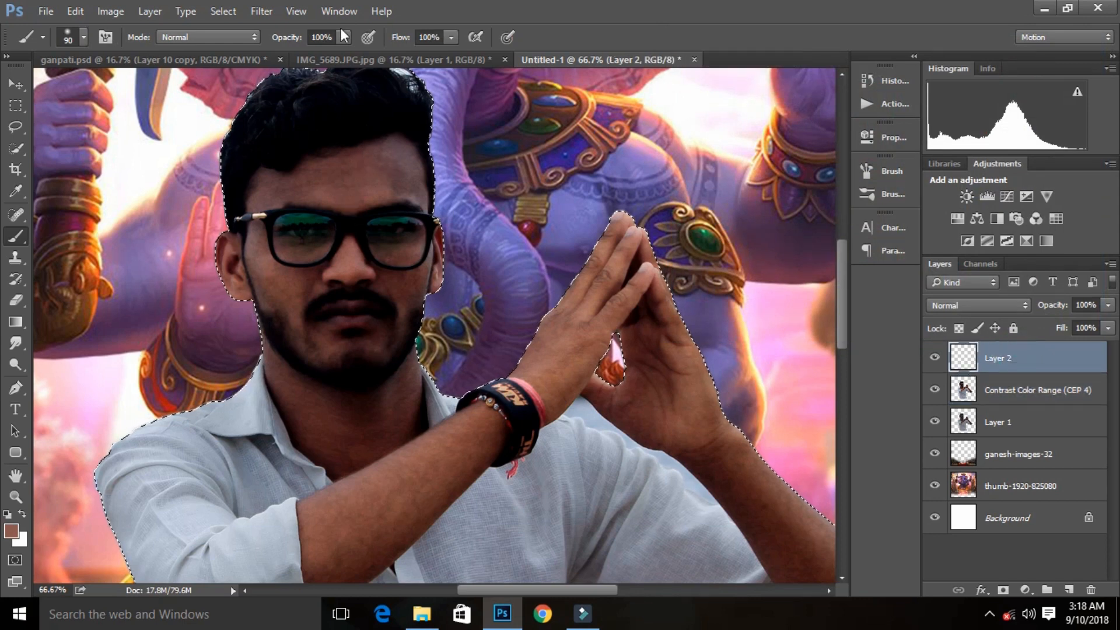
{"action": "left_click_drag", "start_coordinate": [344, 39], "coordinate": [278, 54]}
{"action": "right_click", "coordinate": [603, 194]}
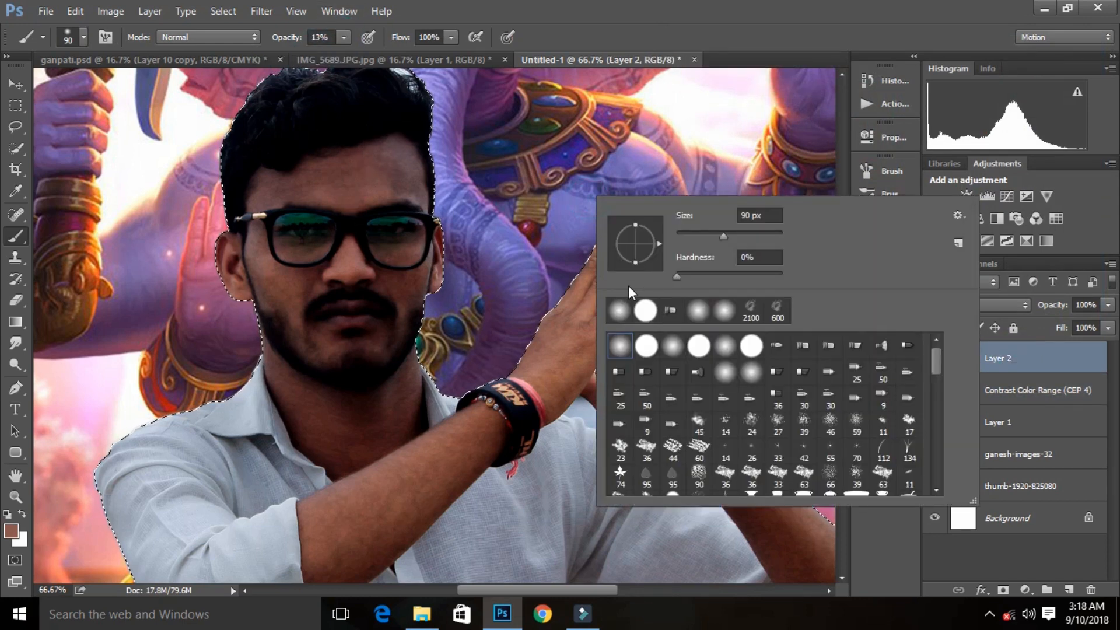
{"action": "double_click", "coordinate": [600, 10]}
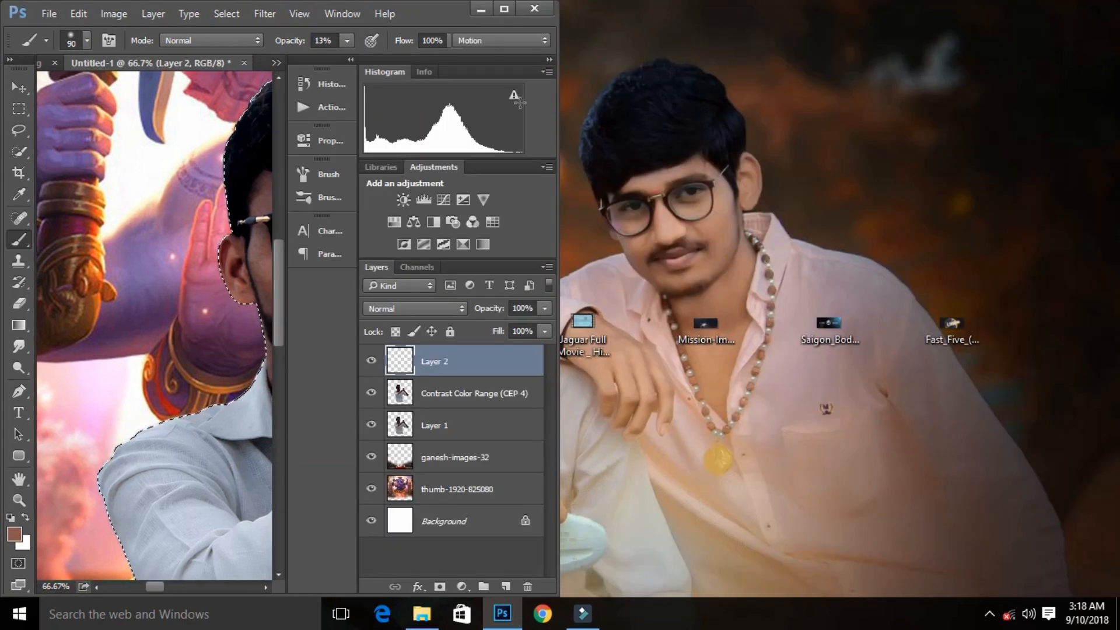
{"action": "left_click", "coordinate": [504, 11]}
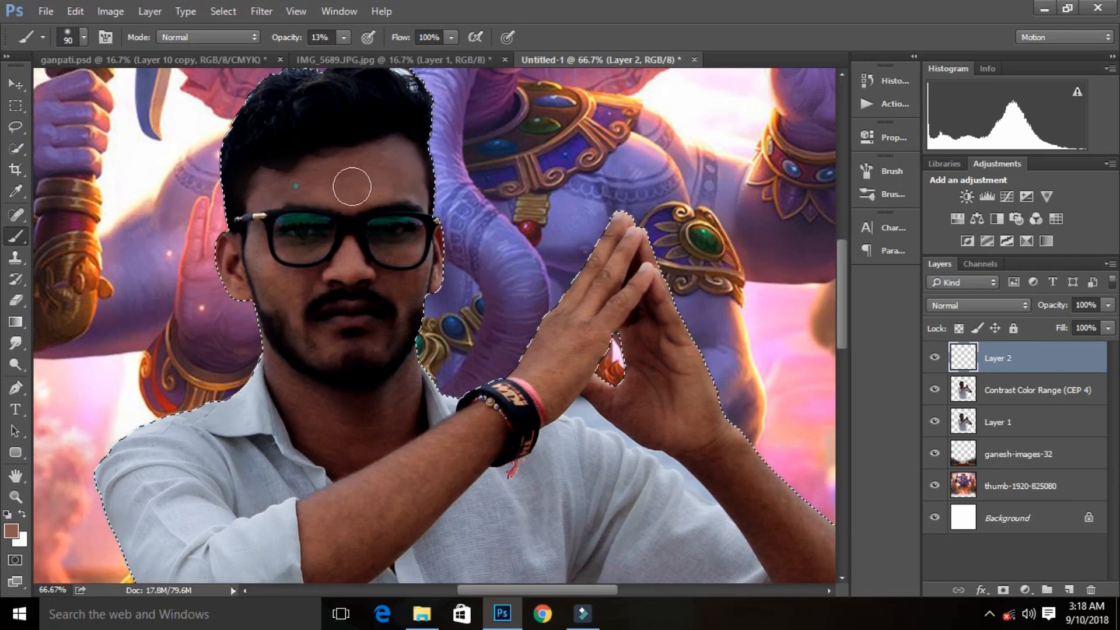
{"action": "left_click", "coordinate": [343, 37]}
{"action": "left_click", "coordinate": [354, 174]}
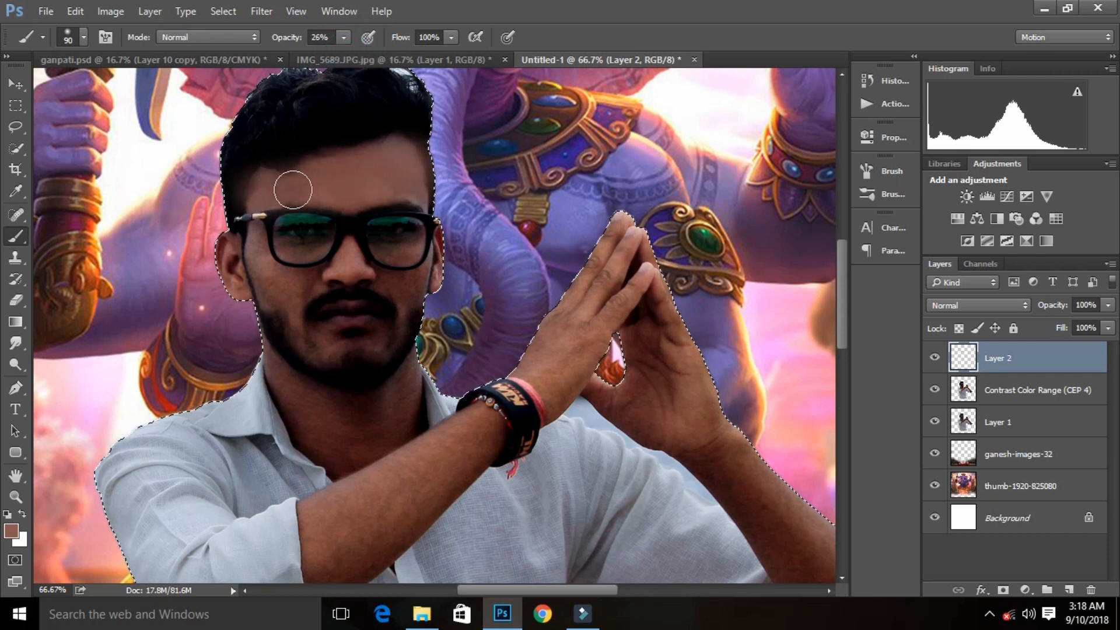
Paint the skin tone over the man's cheeks with a 45 to 70 px brush, undoing the stray stroke below his face.
{"action": "scroll", "coordinate": [274, 251], "scroll_direction": "down", "scroll_amount": 1}
{"action": "key", "text": "bracketleft"}
{"action": "key", "text": "bracketleft"}
{"action": "key", "text": "bracketleft"}
{"action": "key", "text": "bracketleft"}
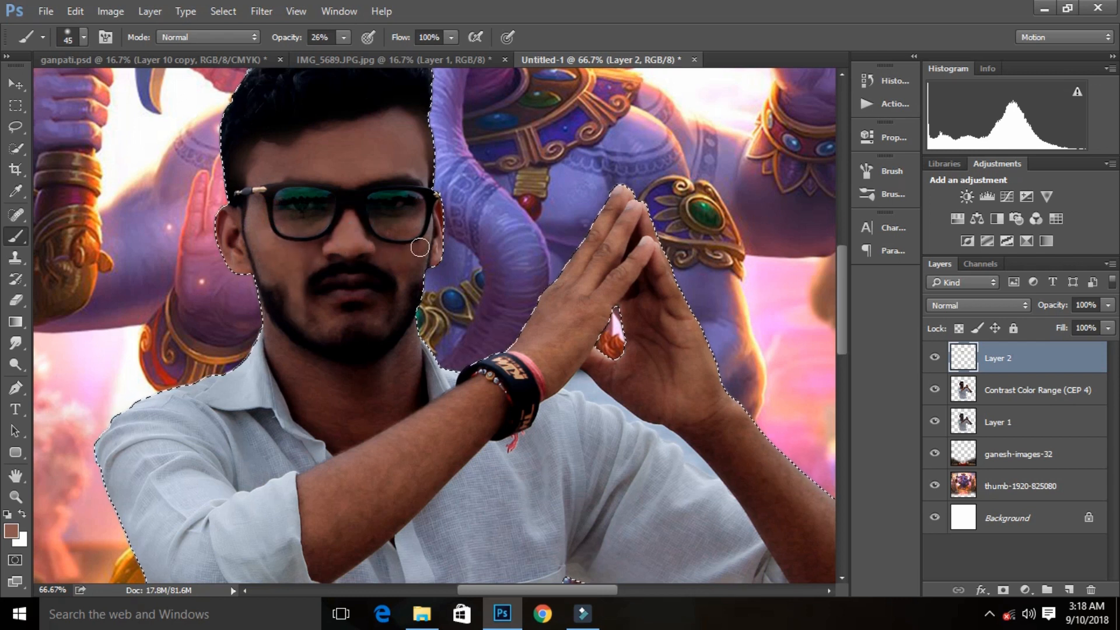
{"action": "scroll", "coordinate": [291, 281], "scroll_direction": "down", "scroll_amount": 2}
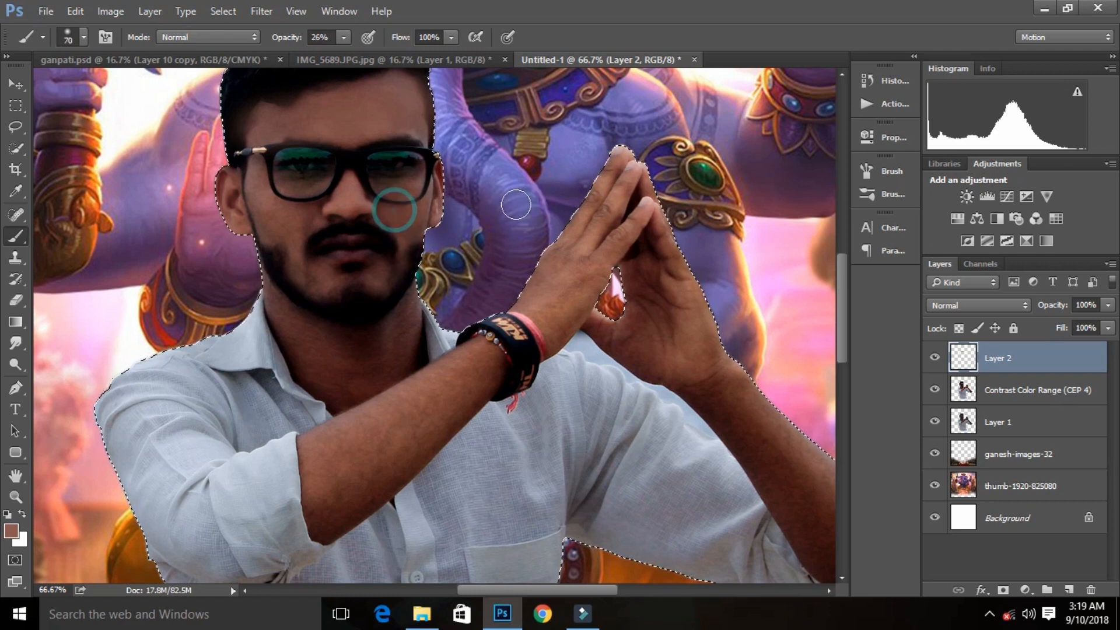
{"action": "mouse_move", "coordinate": [392, 352]}
{"action": "left_mouse_down"}
{"action": "mouse_move", "coordinate": [330, 360]}
{"action": "mouse_move", "coordinate": [340, 373]}
{"action": "left_mouse_up"}
{"action": "key", "text": "ctrl+z"}
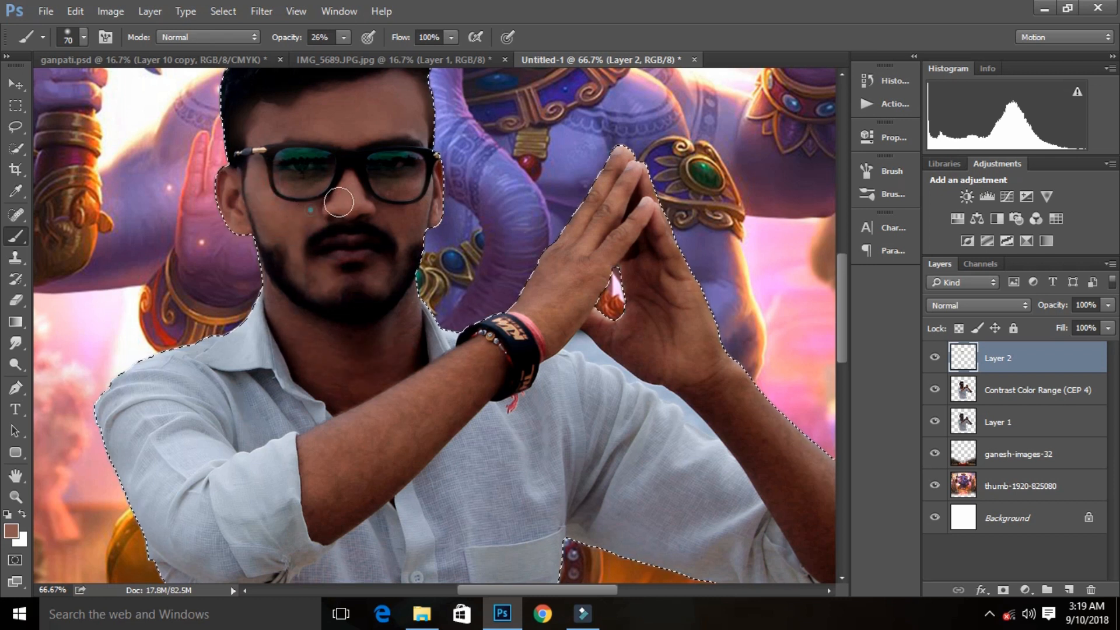
Lower the brush opacity to 9%, softly paint the man's hands, arms and face, and clear the selection.
{"action": "scroll", "coordinate": [338, 201], "scroll_direction": "down", "scroll_amount": 3}
{"action": "left_click_drag", "start_coordinate": [337, 49], "coordinate": [329, 55]}
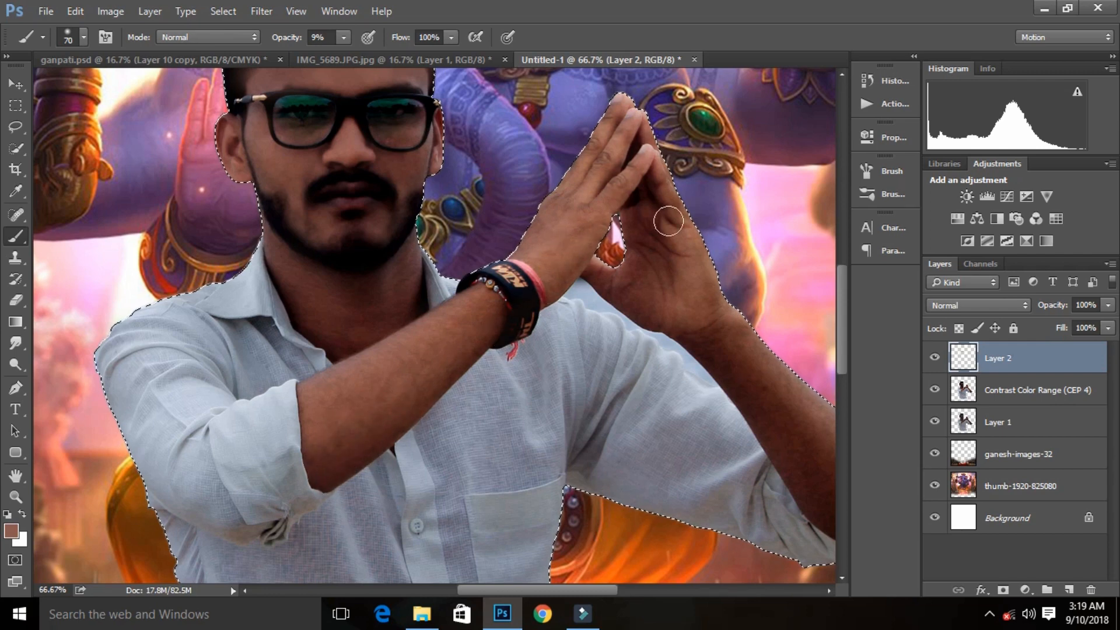
{"action": "scroll", "coordinate": [723, 326], "scroll_direction": "down", "scroll_amount": 3}
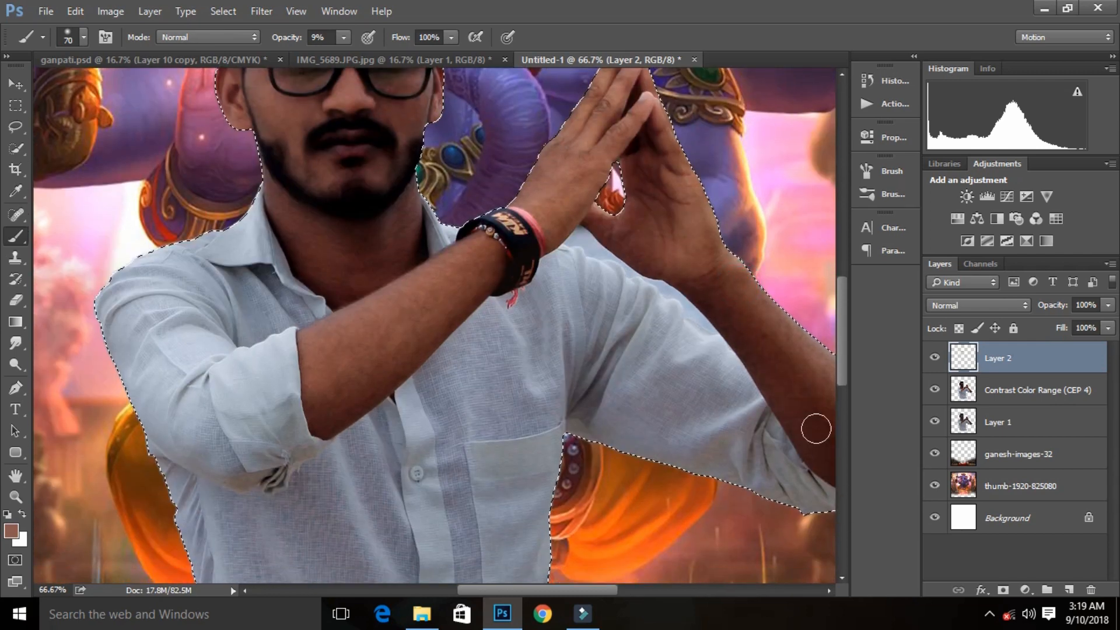
{"action": "scroll", "coordinate": [630, 232], "scroll_direction": "up", "scroll_amount": 7}
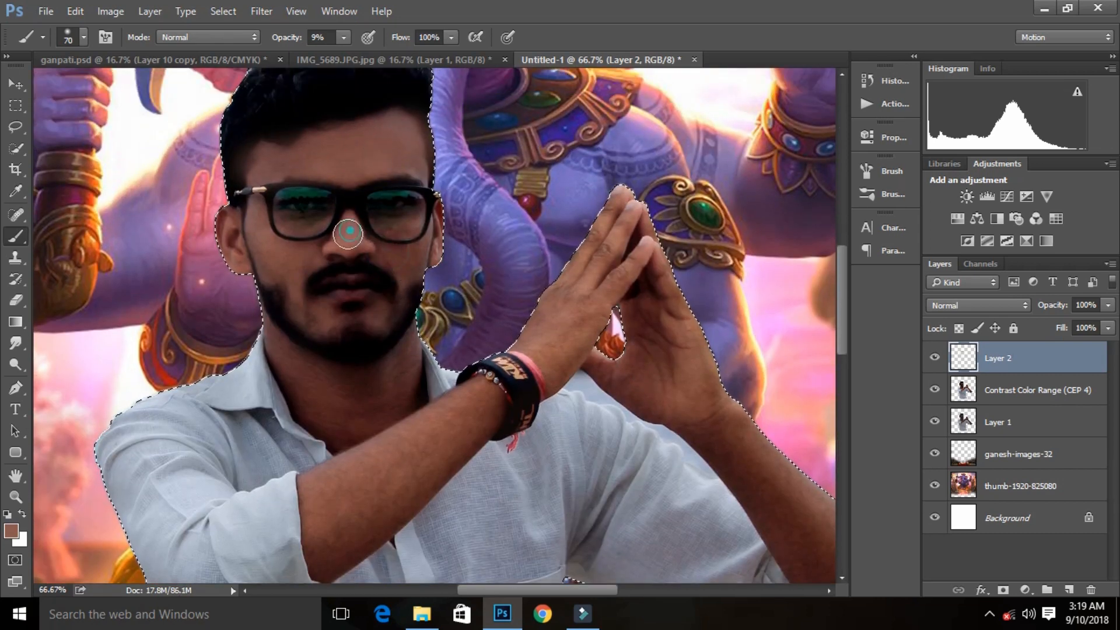
{"action": "left_click_drag", "start_coordinate": [313, 228], "coordinate": [297, 228]}
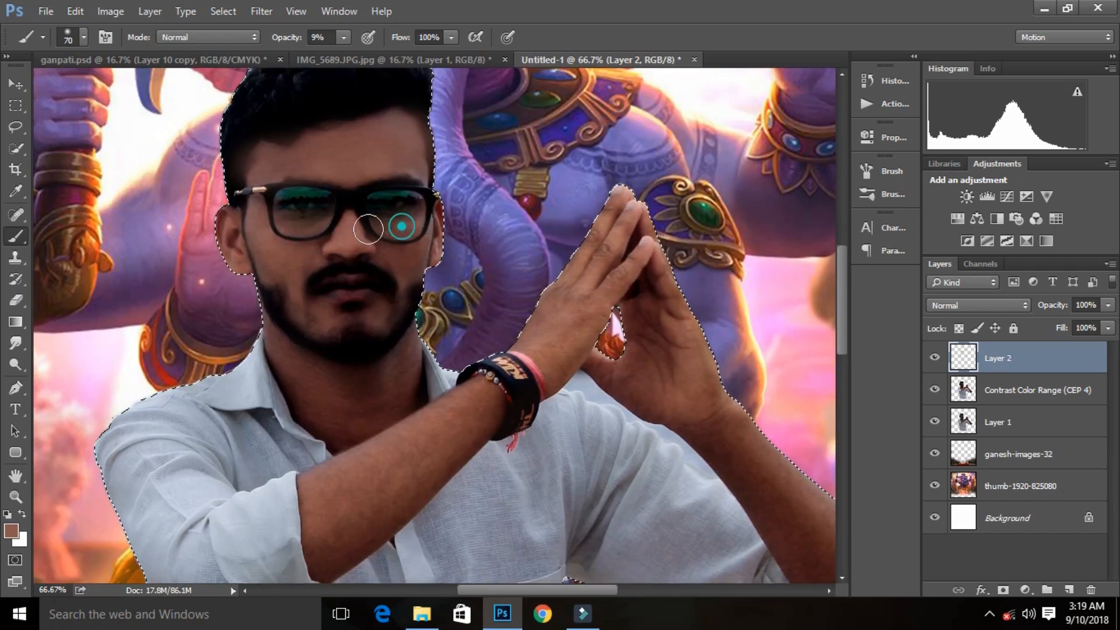
{"action": "scroll", "coordinate": [717, 231], "scroll_direction": "down", "scroll_amount": 3}
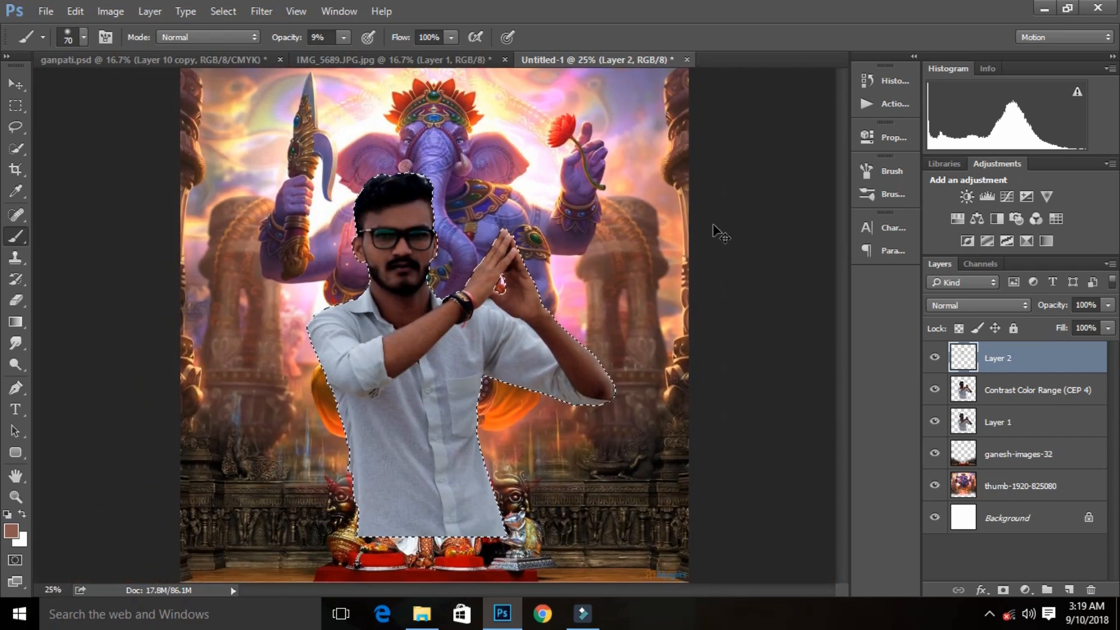
{"action": "scroll", "coordinate": [717, 231], "scroll_direction": "down", "scroll_amount": 2}
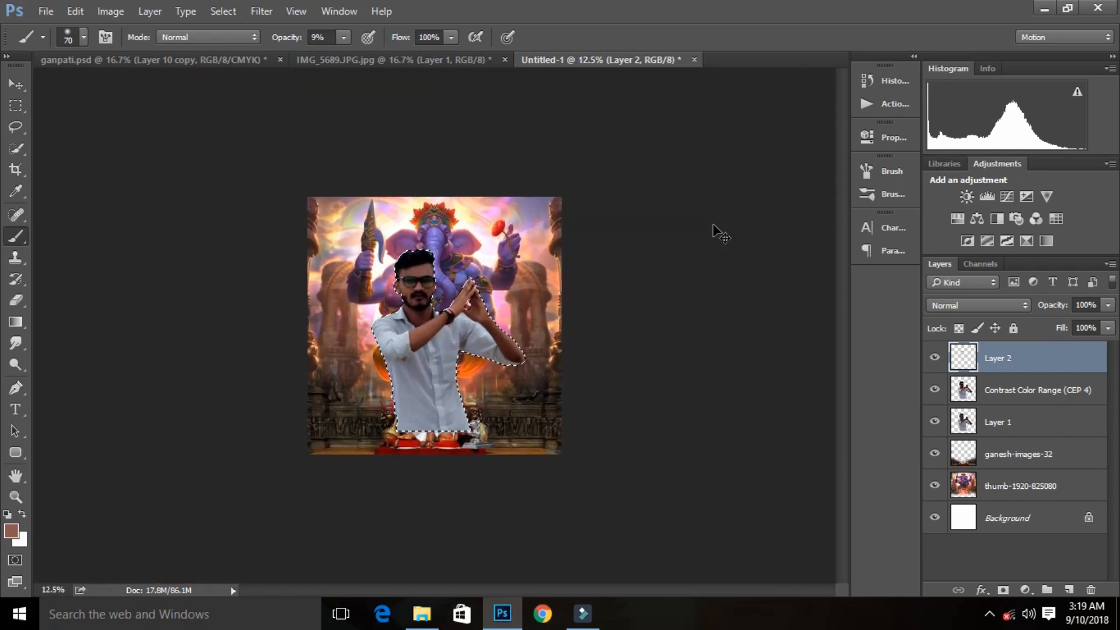
{"action": "scroll", "coordinate": [429, 309], "scroll_direction": "up", "scroll_amount": 4}
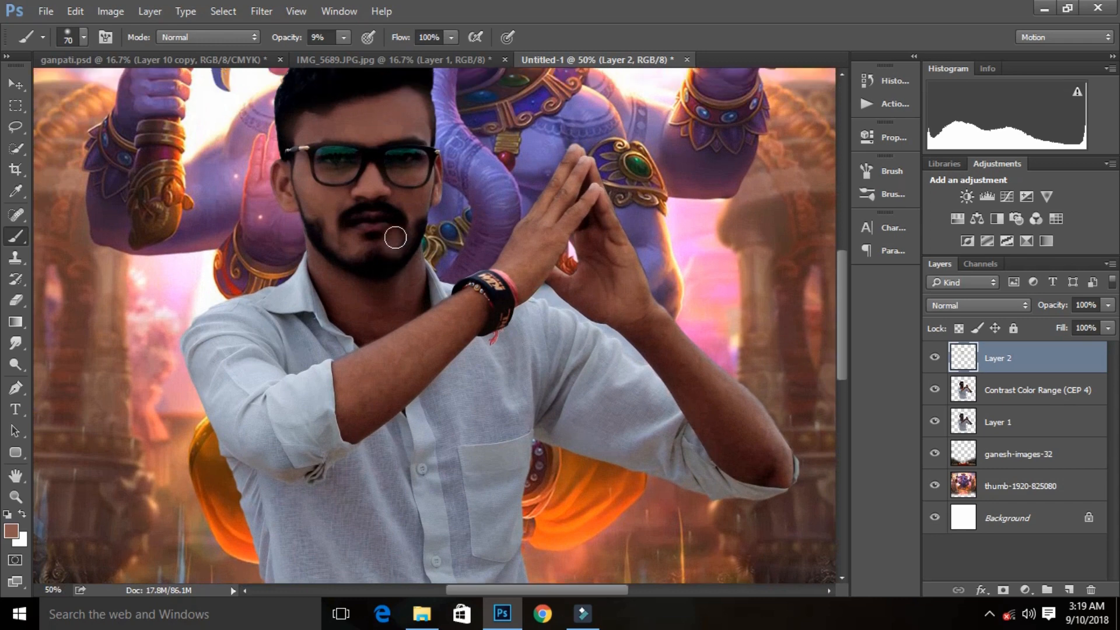
Smudge the hair edges on the Contrast Color Range layer outward into upright strands with a 40 px bristle brush at 65% strength.
{"action": "scroll", "coordinate": [394, 237], "scroll_direction": "down", "scroll_amount": 2}
{"action": "scroll", "coordinate": [394, 237], "scroll_direction": "up", "scroll_amount": 4}
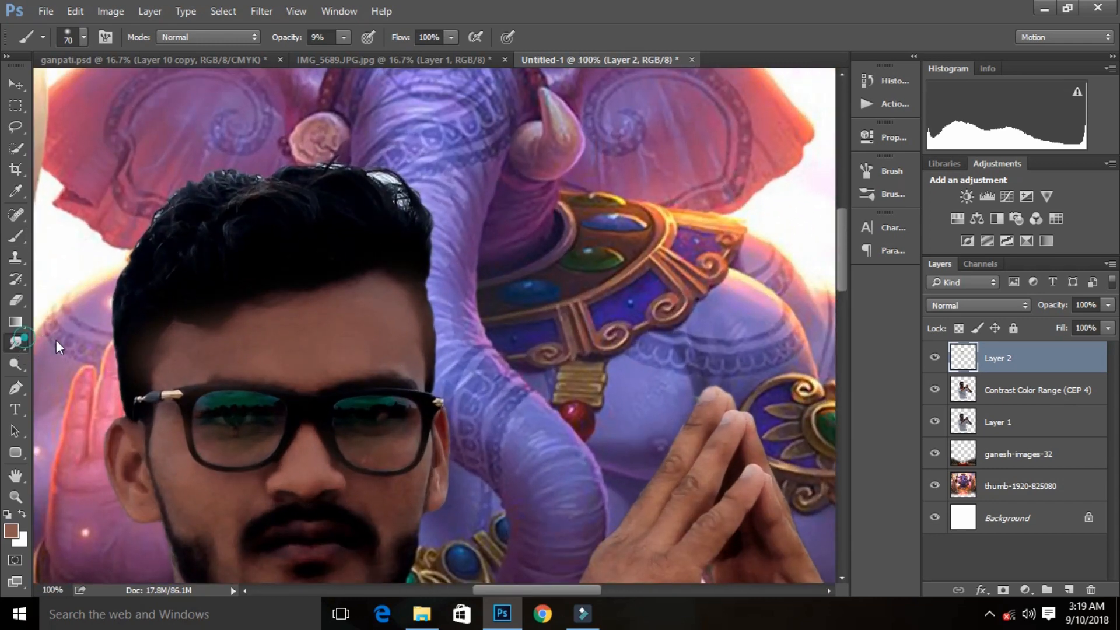
{"action": "left_click", "coordinate": [14, 344]}
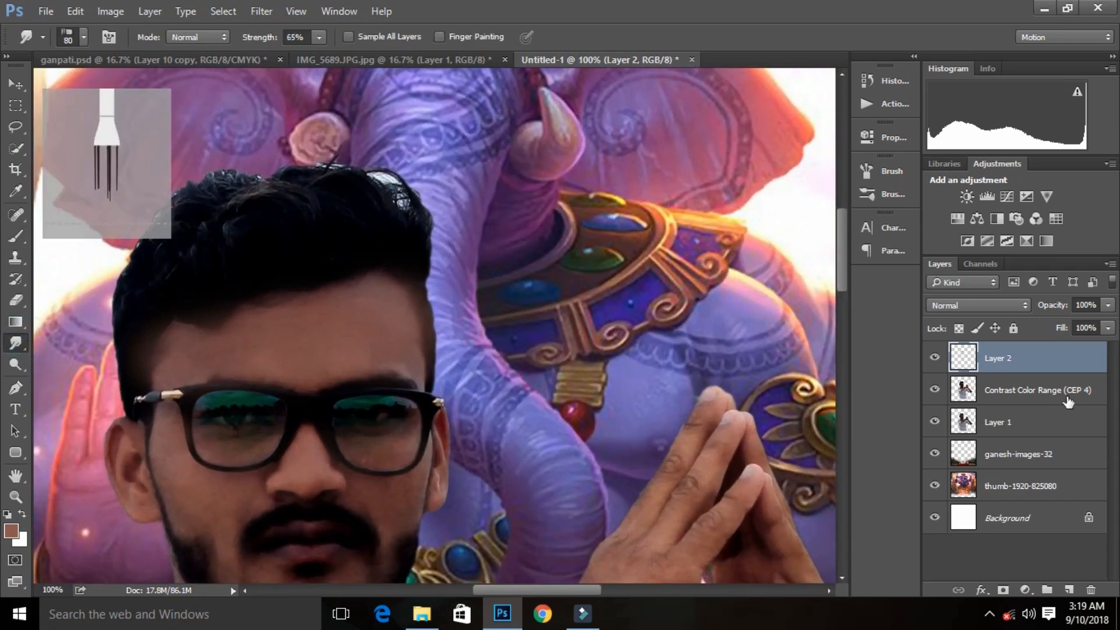
{"action": "key", "text": "alt+bracketleft"}
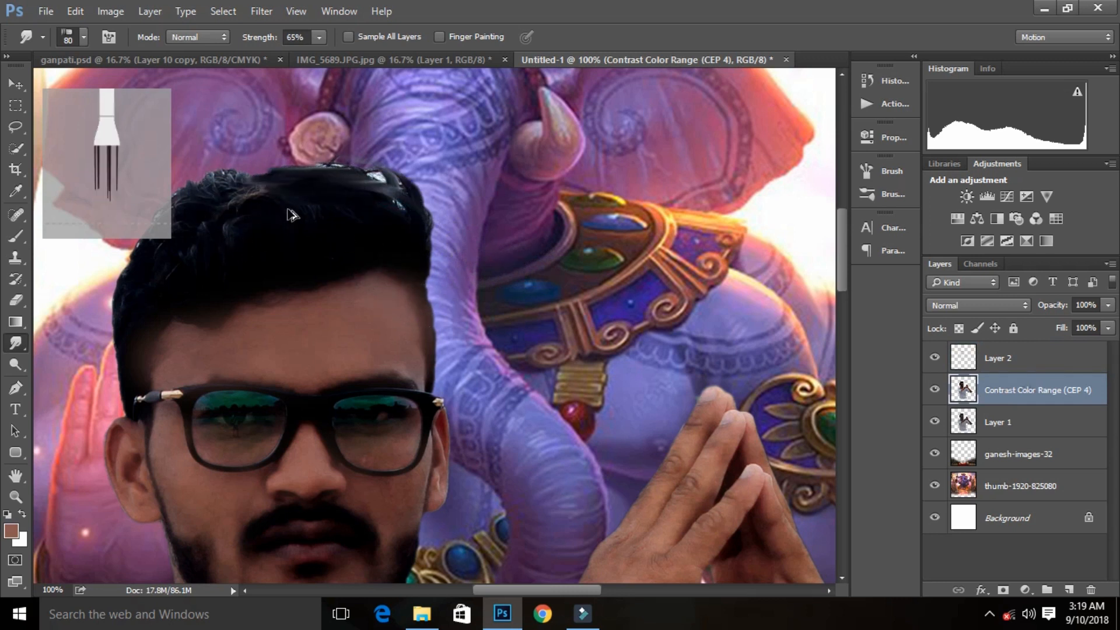
{"action": "key", "text": "bracketleft"}
{"action": "key", "text": "bracketleft"}
{"action": "key", "text": "bracketleft"}
{"action": "key", "text": "bracketleft"}
{"action": "left_click_drag", "start_coordinate": [407, 197], "coordinate": [370, 157]}
{"action": "mouse_move", "coordinate": [401, 241]}
{"action": "left_mouse_down"}
{"action": "mouse_move", "coordinate": [344, 174]}
{"action": "mouse_move", "coordinate": [317, 220]}
{"action": "left_mouse_up"}
{"action": "left_click_drag", "start_coordinate": [435, 234], "coordinate": [340, 208]}
{"action": "mouse_move", "coordinate": [405, 245]}
{"action": "left_mouse_down"}
{"action": "mouse_move", "coordinate": [294, 219]}
{"action": "mouse_move", "coordinate": [433, 270]}
{"action": "mouse_move", "coordinate": [418, 185]}
{"action": "mouse_move", "coordinate": [395, 228]}
{"action": "mouse_move", "coordinate": [426, 211]}
{"action": "mouse_move", "coordinate": [394, 208]}
{"action": "mouse_move", "coordinate": [420, 196]}
{"action": "mouse_move", "coordinate": [309, 199]}
{"action": "left_mouse_up"}
{"action": "left_click_drag", "start_coordinate": [388, 224], "coordinate": [353, 163]}
{"action": "mouse_move", "coordinate": [219, 220]}
{"action": "left_mouse_down"}
{"action": "mouse_move", "coordinate": [138, 288]}
{"action": "mouse_move", "coordinate": [226, 153]}
{"action": "left_mouse_up"}
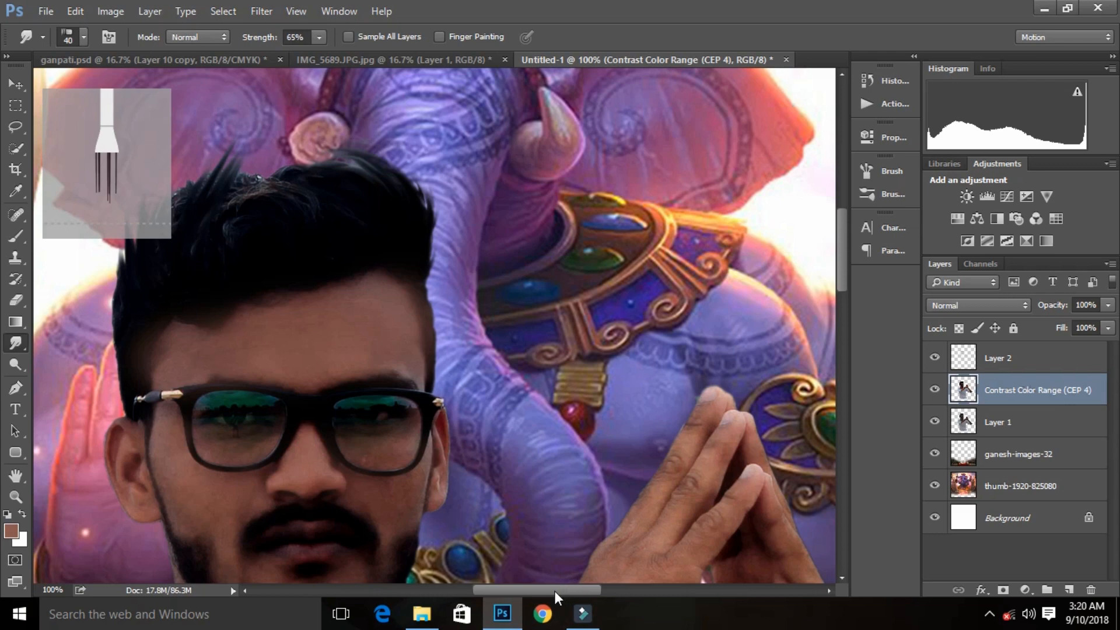
{"action": "left_click_drag", "start_coordinate": [555, 590], "coordinate": [523, 590]}
{"action": "mouse_move", "coordinate": [361, 254]}
{"action": "left_mouse_down"}
{"action": "mouse_move", "coordinate": [402, 159]}
{"action": "mouse_move", "coordinate": [353, 175]}
{"action": "mouse_move", "coordinate": [373, 170]}
{"action": "left_mouse_up"}
{"action": "left_click_drag", "start_coordinate": [441, 247], "coordinate": [429, 157]}
{"action": "left_click_drag", "start_coordinate": [532, 222], "coordinate": [397, 190]}
{"action": "left_click_drag", "start_coordinate": [447, 236], "coordinate": [436, 175]}
{"action": "mouse_move", "coordinate": [541, 222]}
{"action": "left_mouse_down"}
{"action": "mouse_move", "coordinate": [452, 168]}
{"action": "mouse_move", "coordinate": [542, 218]}
{"action": "mouse_move", "coordinate": [489, 154]}
{"action": "left_mouse_up"}
{"action": "left_click_drag", "start_coordinate": [472, 228], "coordinate": [397, 169]}
{"action": "left_click_drag", "start_coordinate": [562, 239], "coordinate": [452, 171]}
{"action": "mouse_move", "coordinate": [350, 274]}
{"action": "left_mouse_down"}
{"action": "mouse_move", "coordinate": [397, 158]}
{"action": "mouse_move", "coordinate": [373, 143]}
{"action": "left_mouse_up"}
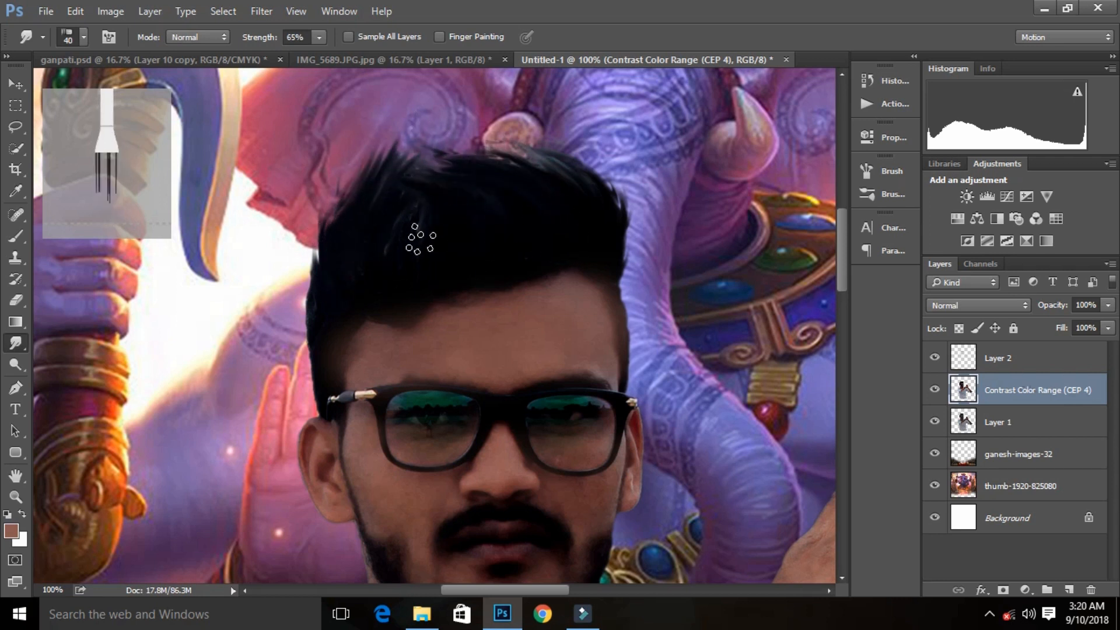
{"action": "left_click_drag", "start_coordinate": [415, 239], "coordinate": [461, 116]}
{"action": "mouse_move", "coordinate": [534, 210]}
{"action": "left_mouse_down"}
{"action": "mouse_move", "coordinate": [567, 156]}
{"action": "mouse_move", "coordinate": [488, 188]}
{"action": "mouse_move", "coordinate": [467, 134]}
{"action": "left_mouse_up"}
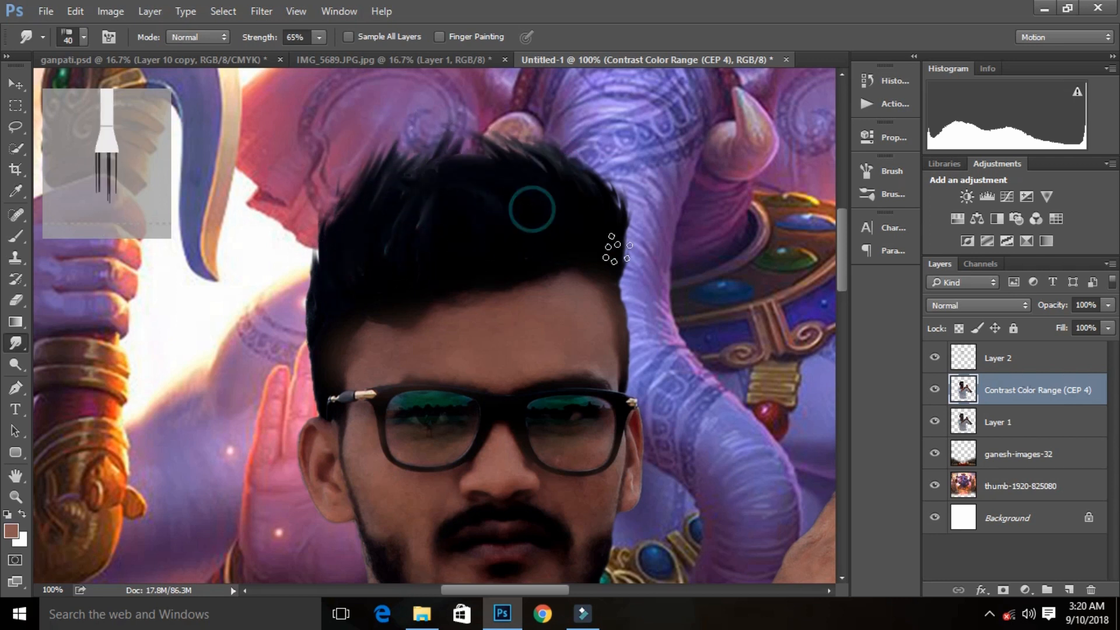
{"action": "left_click_drag", "start_coordinate": [602, 228], "coordinate": [517, 145]}
{"action": "left_click_drag", "start_coordinate": [583, 197], "coordinate": [514, 119]}
{"action": "left_click_drag", "start_coordinate": [606, 219], "coordinate": [618, 148]}
{"action": "left_click_drag", "start_coordinate": [542, 169], "coordinate": [467, 134]}
{"action": "mouse_move", "coordinate": [329, 315]}
{"action": "left_mouse_down"}
{"action": "mouse_move", "coordinate": [300, 248]}
{"action": "mouse_move", "coordinate": [315, 230]}
{"action": "left_mouse_up"}
{"action": "left_click_drag", "start_coordinate": [330, 282], "coordinate": [318, 201]}
{"action": "left_click_drag", "start_coordinate": [363, 236], "coordinate": [408, 140]}
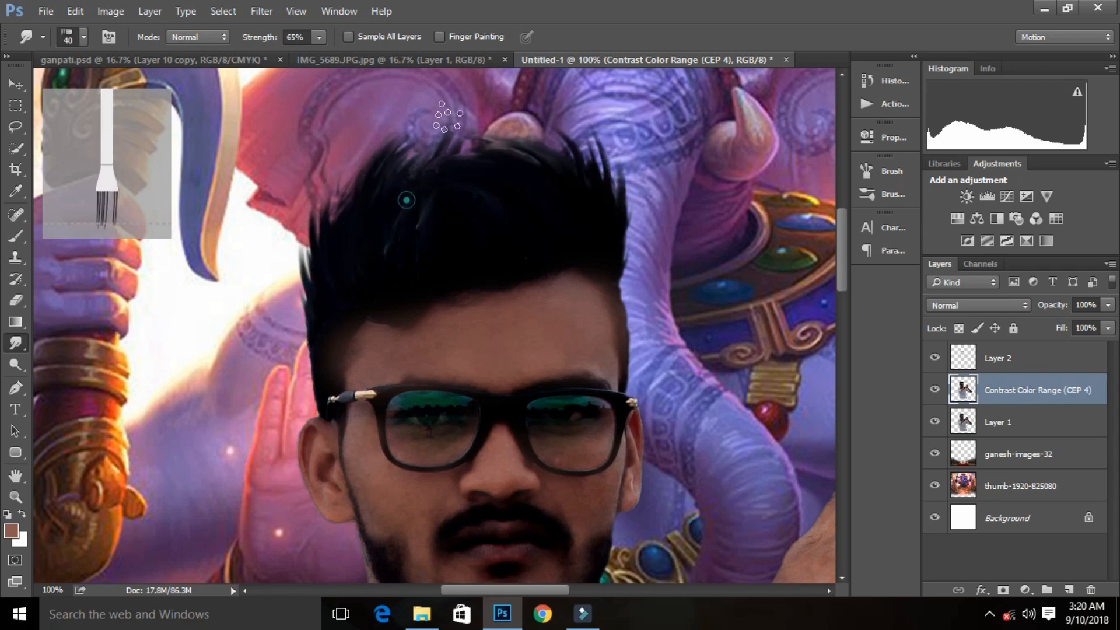
Smudge more fine strands into the crown and side of the man's hair with the 40 px bristle brush at 65% strength.
{"action": "left_click_drag", "start_coordinate": [405, 199], "coordinate": [455, 120]}
{"action": "left_click_drag", "start_coordinate": [347, 243], "coordinate": [357, 166]}
{"action": "left_click_drag", "start_coordinate": [488, 190], "coordinate": [420, 155]}
{"action": "mouse_move", "coordinate": [522, 165]}
{"action": "left_mouse_down"}
{"action": "mouse_move", "coordinate": [452, 160]}
{"action": "mouse_move", "coordinate": [496, 133]}
{"action": "left_mouse_up"}
{"action": "scroll", "coordinate": [505, 379], "scroll_direction": "down", "scroll_amount": 1}
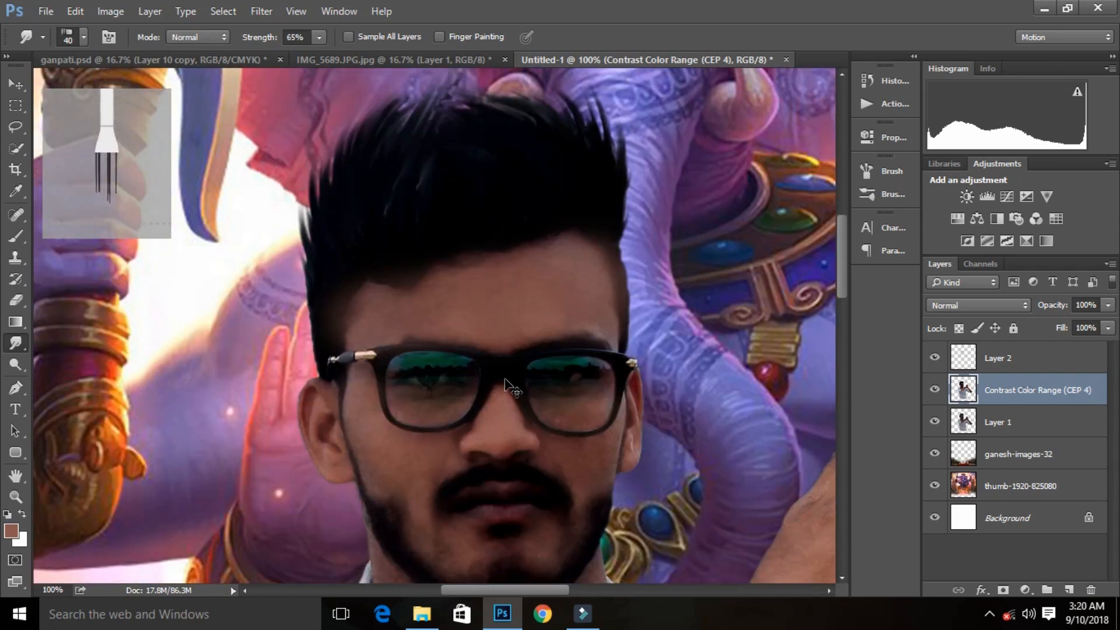
{"action": "key", "text": "ctrl+minus"}
{"action": "key", "text": "ctrl+minus"}
{"action": "key", "text": "ctrl+minus"}
{"action": "key", "text": "ctrl+plus"}
{"action": "key", "text": "ctrl+plus"}
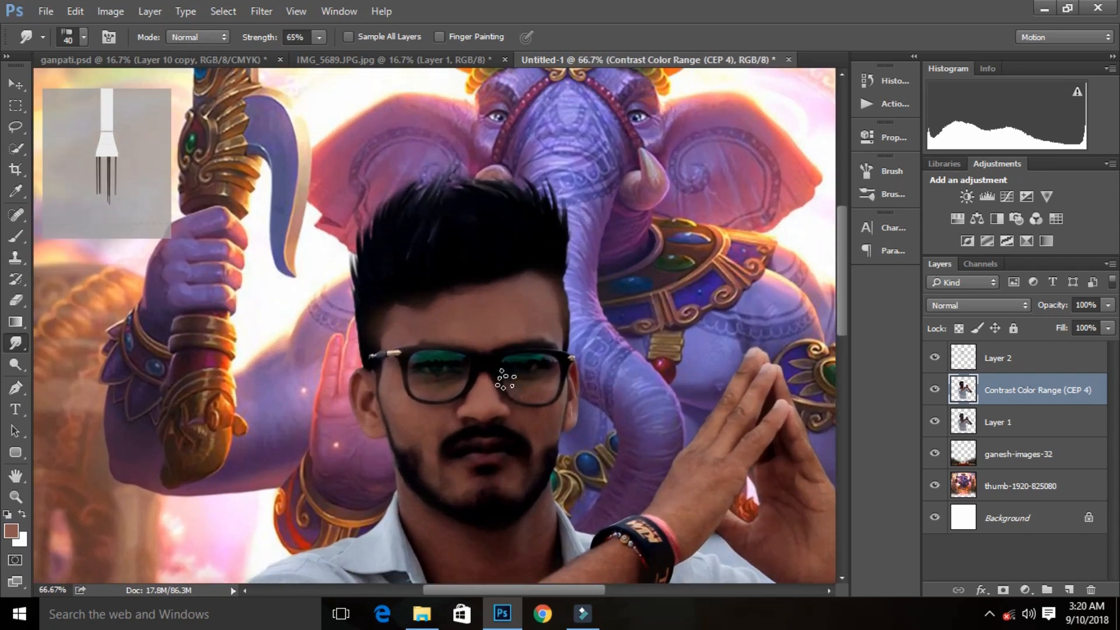
Clean up the uneven dark edge of the man's hairline by cloning forehead skin over it with a 40 px Clone Stamp.
{"action": "key", "text": "ctrl+plus"}
{"action": "key", "text": "ctrl+plus"}
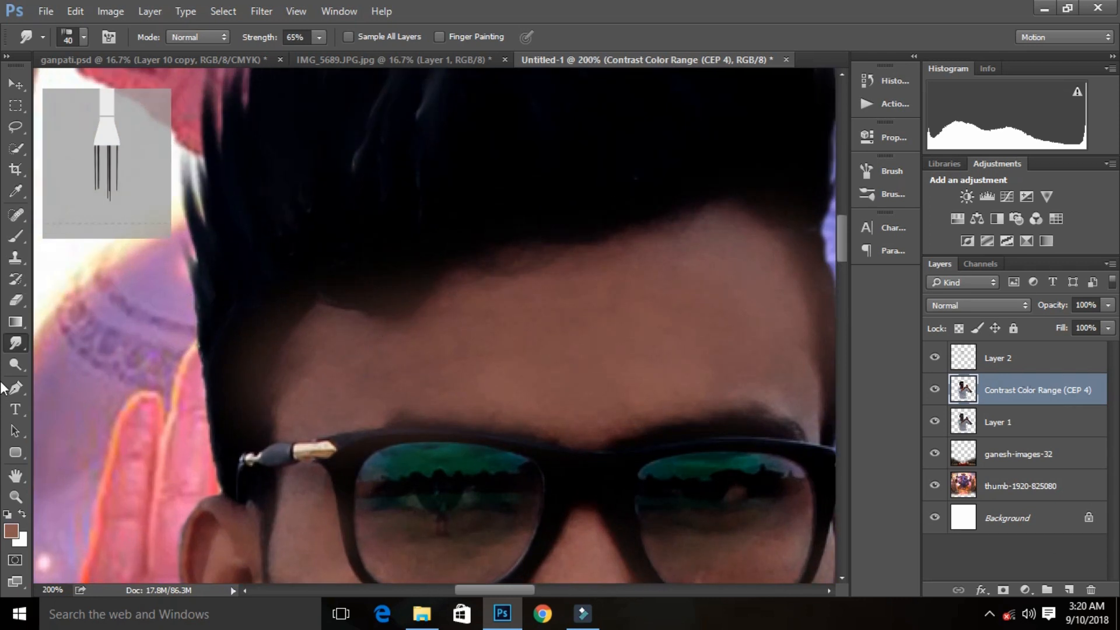
{"action": "left_click", "coordinate": [16, 257]}
{"action": "left_click", "coordinate": [450, 308], "text": "alt"}
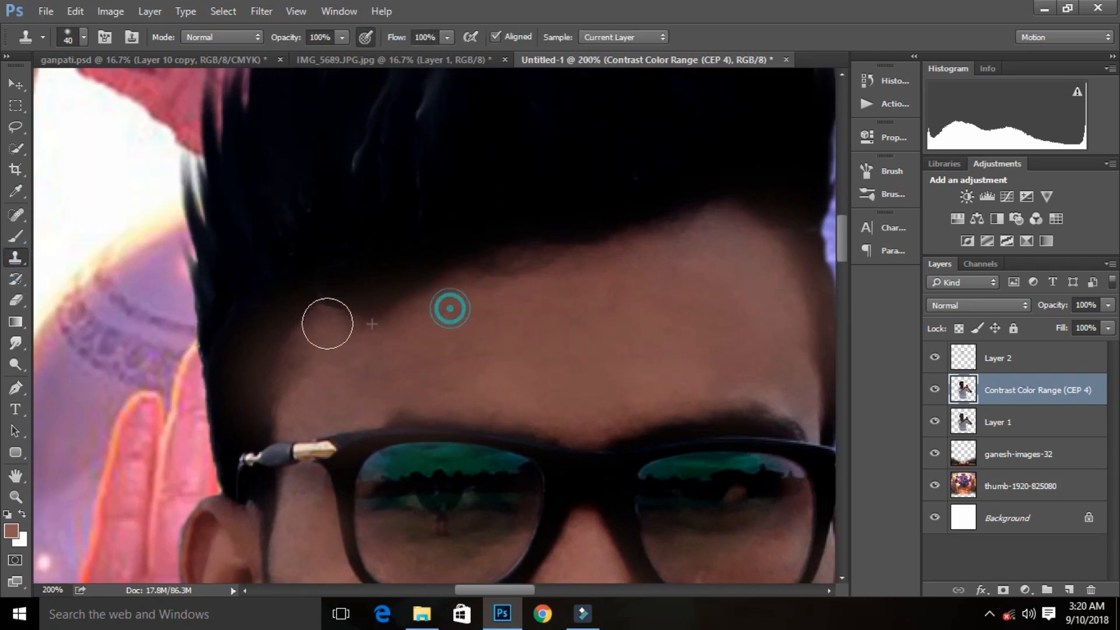
{"action": "left_click", "coordinate": [446, 301], "text": "alt"}
{"action": "left_click_drag", "start_coordinate": [522, 283], "coordinate": [370, 312]}
Merge Layer 2, the Contrast Color Range layer and Layer 1 into a single layer of the man.
{"action": "key", "text": "ctrl+minus"}
{"action": "key", "text": "ctrl+minus"}
{"action": "key", "text": "ctrl+minus"}
{"action": "key", "text": "ctrl+minus"}
{"action": "key", "text": "ctrl+minus"}
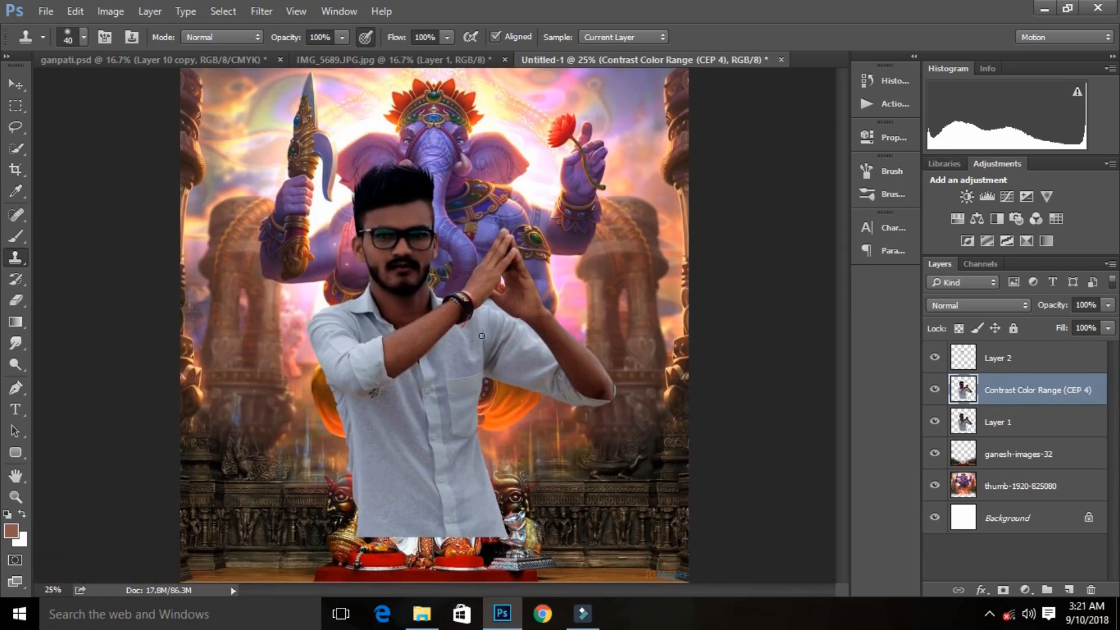
{"action": "left_click", "coordinate": [1020, 370], "text": "shift"}
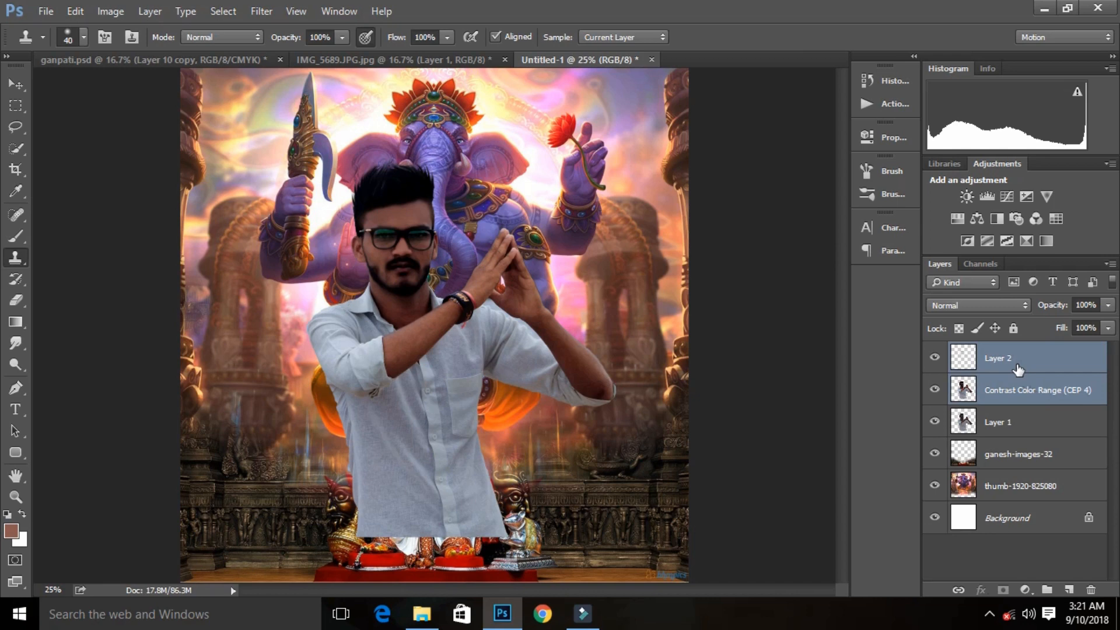
{"action": "key", "text": "ctrl+e"}
{"action": "left_click", "coordinate": [1015, 391], "text": "shift"}
{"action": "key", "text": "ctrl+e"}
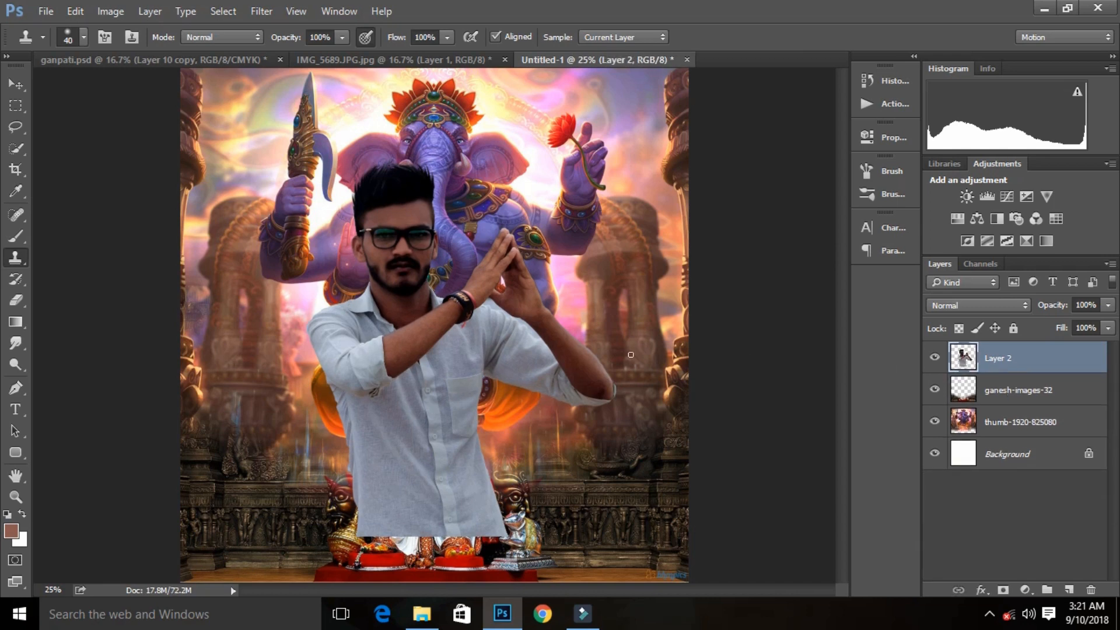
Sample dark red 630102 from the red platform and draw an upward foreground-to-transparent gradient on the ganesh-images-32 layer's base.
{"action": "key", "text": "ctrl+minus"}
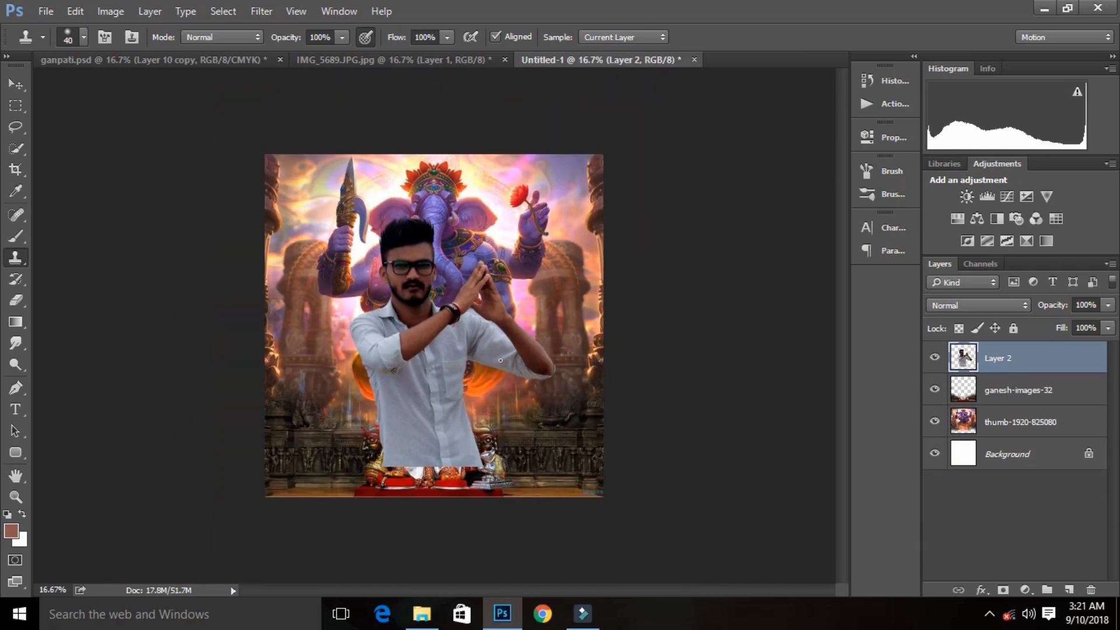
{"action": "left_click", "coordinate": [12, 530]}
{"action": "left_click", "coordinate": [1046, 99]}
{"action": "left_click", "coordinate": [1012, 392]}
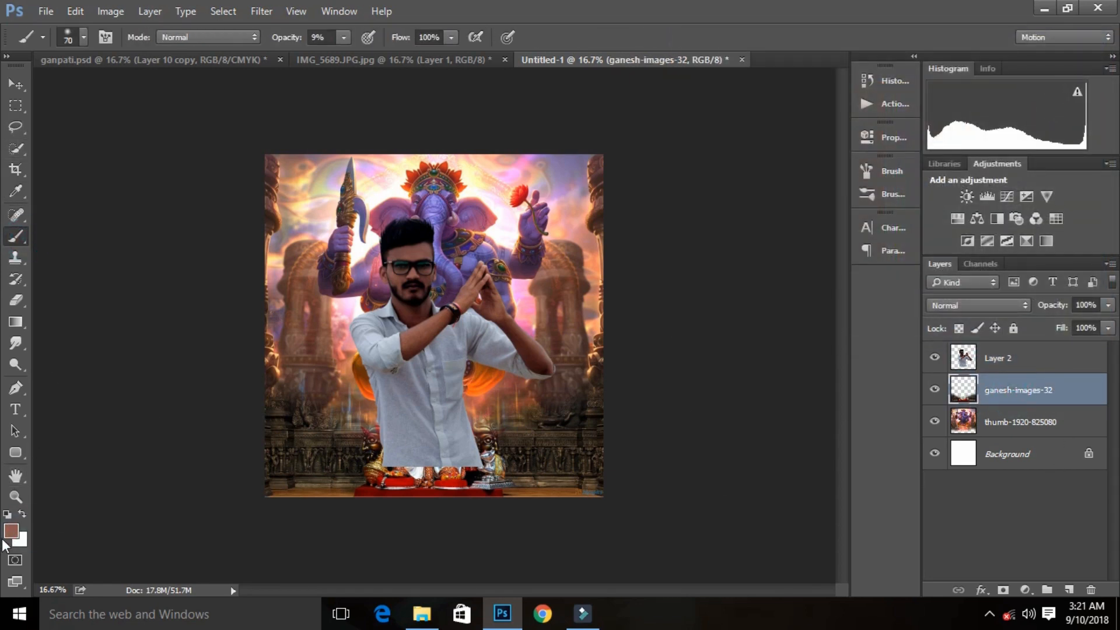
{"action": "left_click", "coordinate": [11, 531]}
{"action": "left_click", "coordinate": [404, 488]}
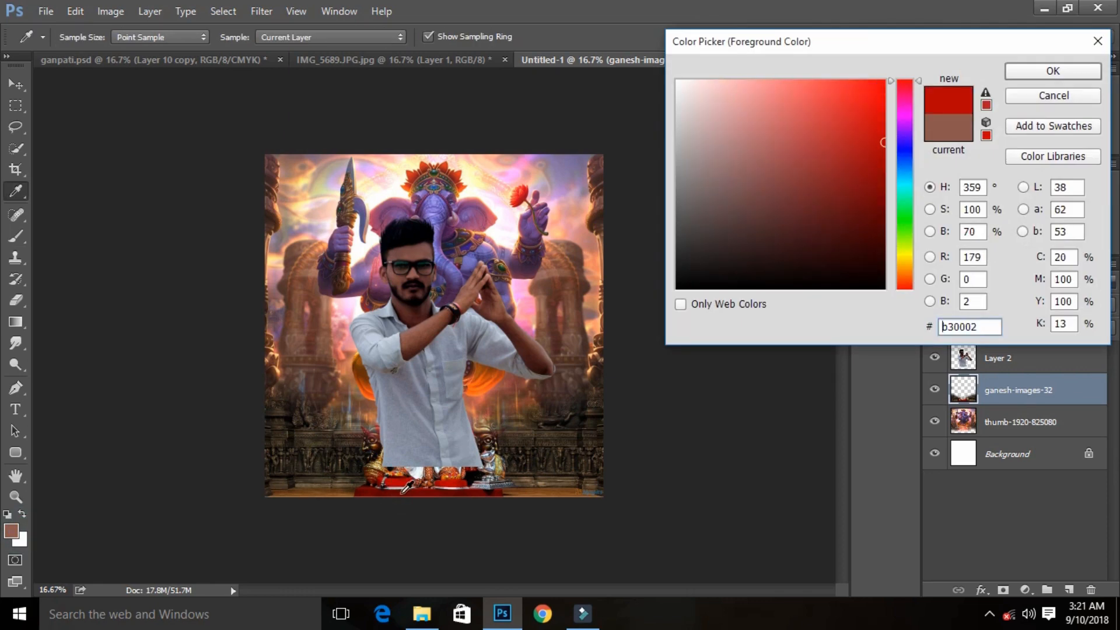
{"action": "left_click", "coordinate": [403, 490]}
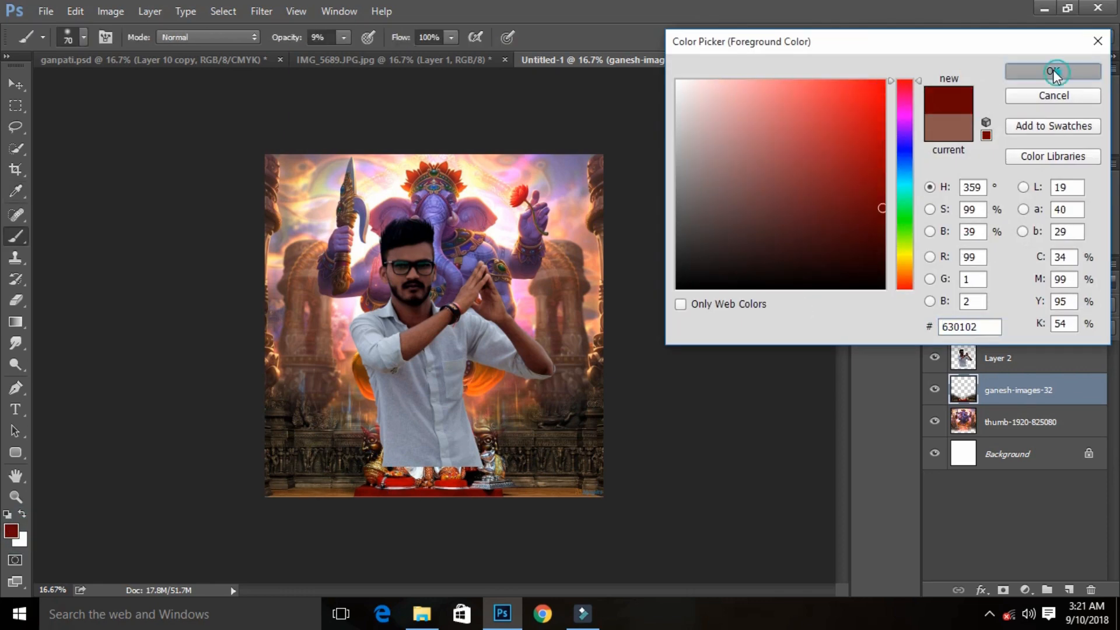
{"action": "left_click", "coordinate": [1052, 71]}
{"action": "left_click", "coordinate": [15, 320]}
{"action": "left_click_drag", "start_coordinate": [388, 495], "coordinate": [387, 374]}
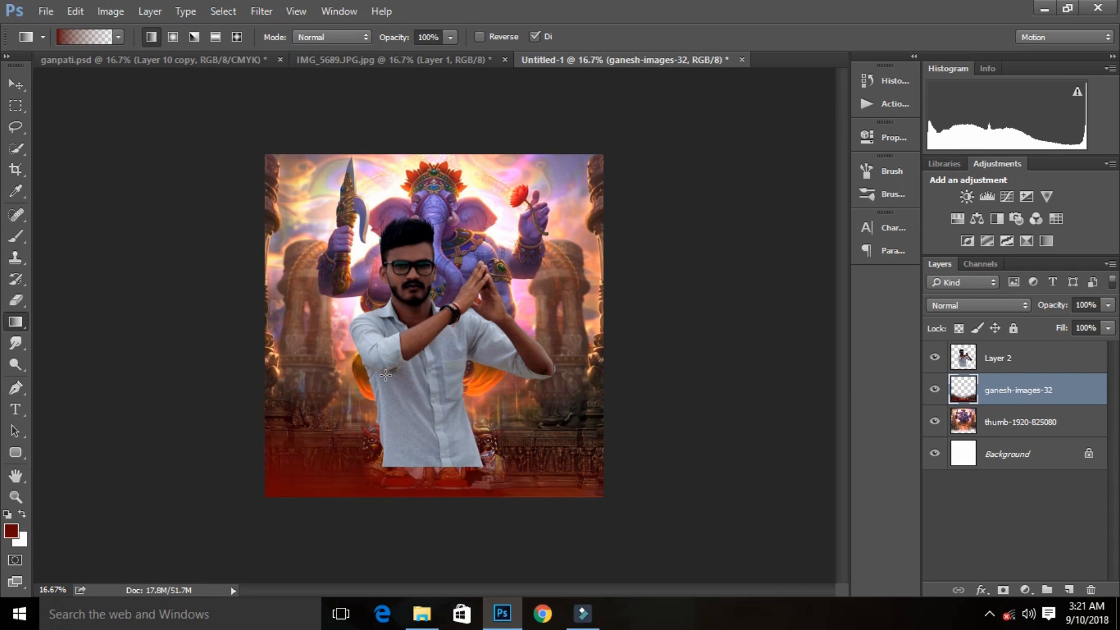
Add a new layer above Layer 2 and draw a dark red gradient upward over the lower part of the man's shirt.
{"action": "left_click_drag", "start_coordinate": [1033, 362], "coordinate": [1022, 418]}
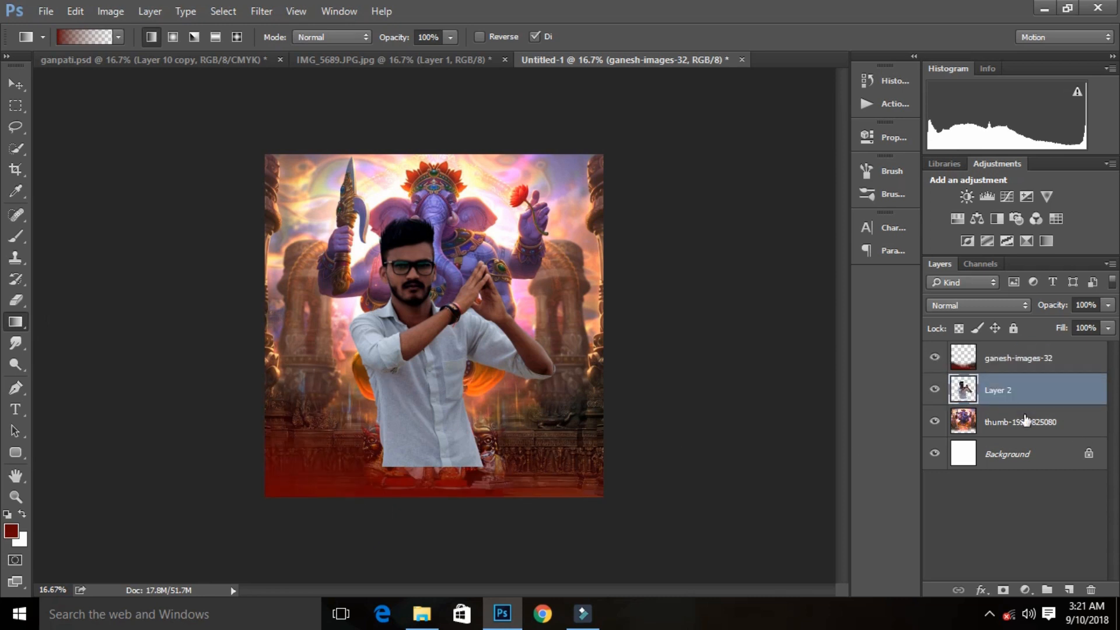
{"action": "left_click_drag", "start_coordinate": [1004, 360], "coordinate": [1017, 408]}
{"action": "left_click", "coordinate": [1015, 361]}
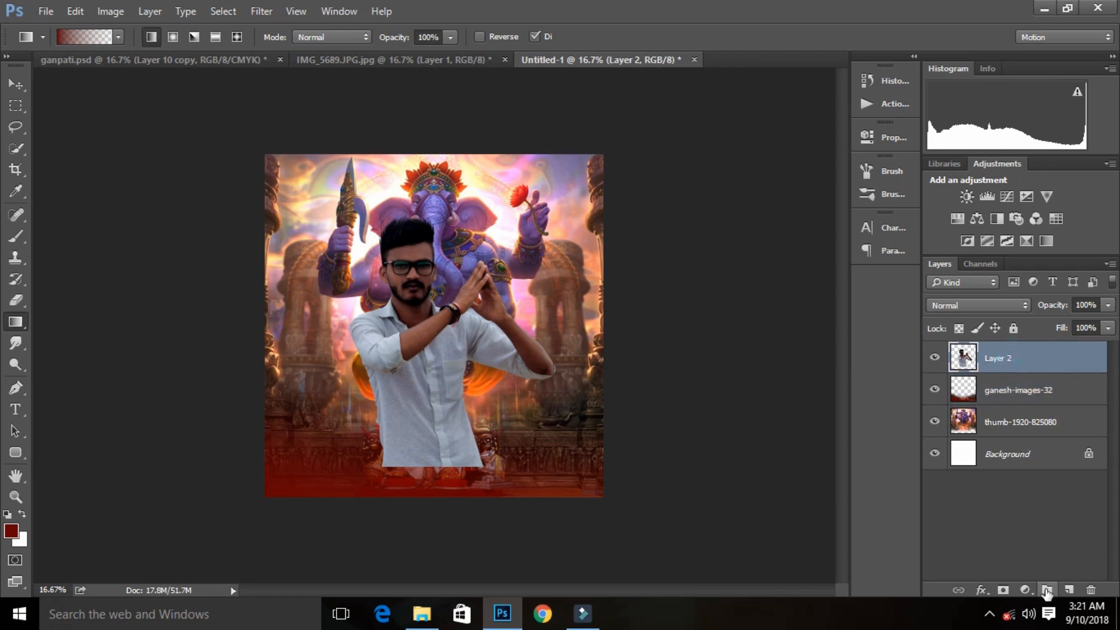
{"action": "left_click", "coordinate": [1066, 590]}
{"action": "left_click_drag", "start_coordinate": [390, 515], "coordinate": [396, 408]}
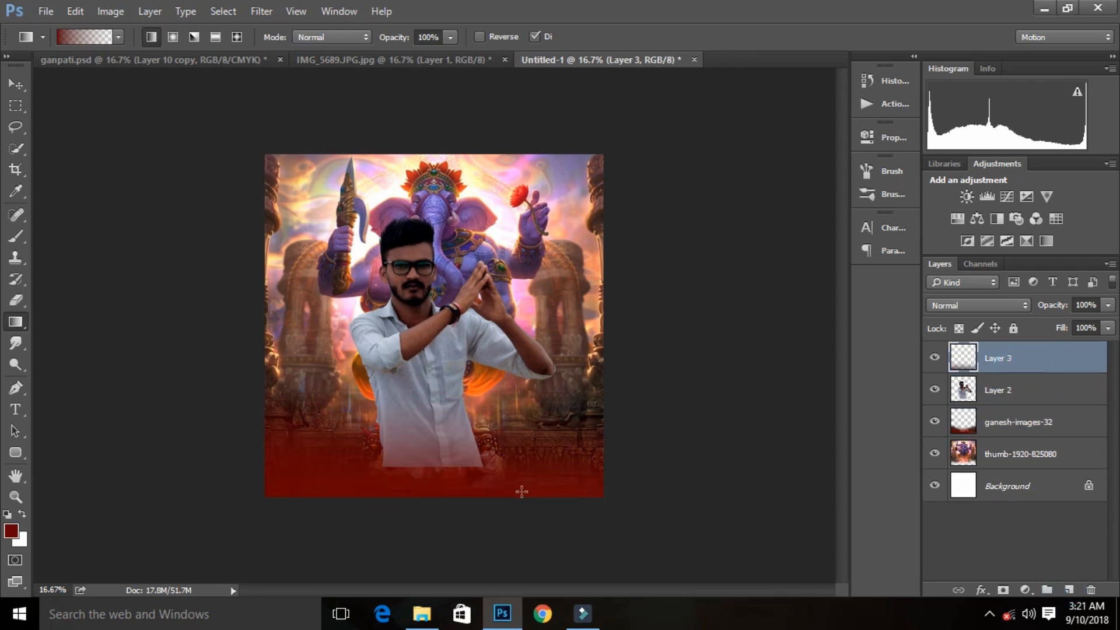
Undo the diagonal corner gradient and draw two vertical dark red gradients rising from the image's base instead.
{"action": "left_click_drag", "start_coordinate": [581, 499], "coordinate": [519, 421]}
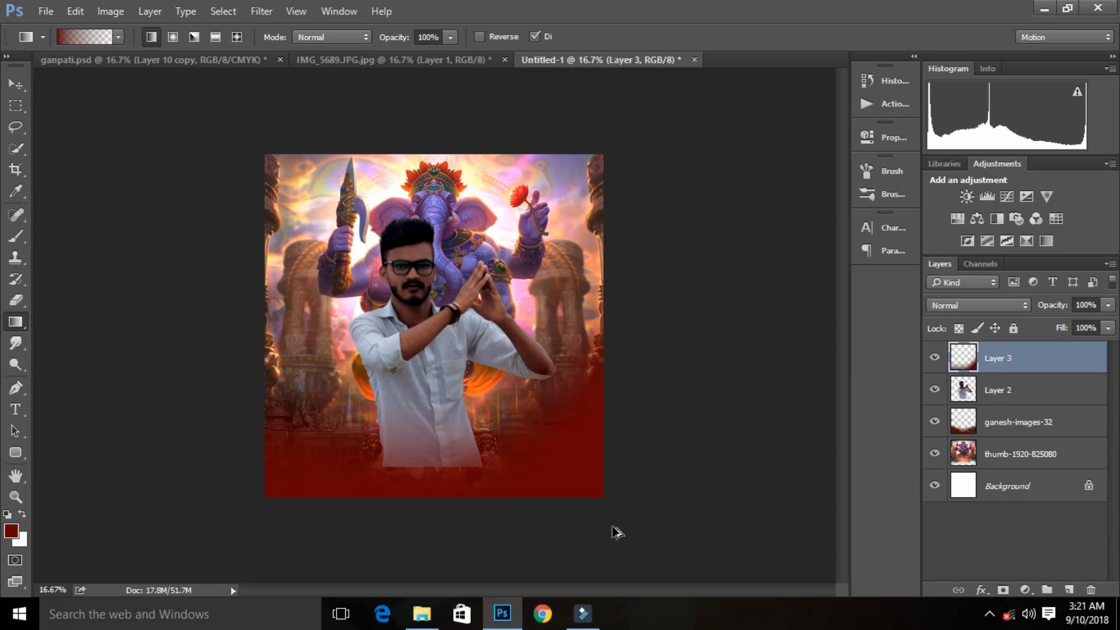
{"action": "key", "text": "ctrl+z"}
{"action": "left_click_drag", "start_coordinate": [584, 510], "coordinate": [584, 420]}
{"action": "left_click_drag", "start_coordinate": [406, 502], "coordinate": [407, 443]}
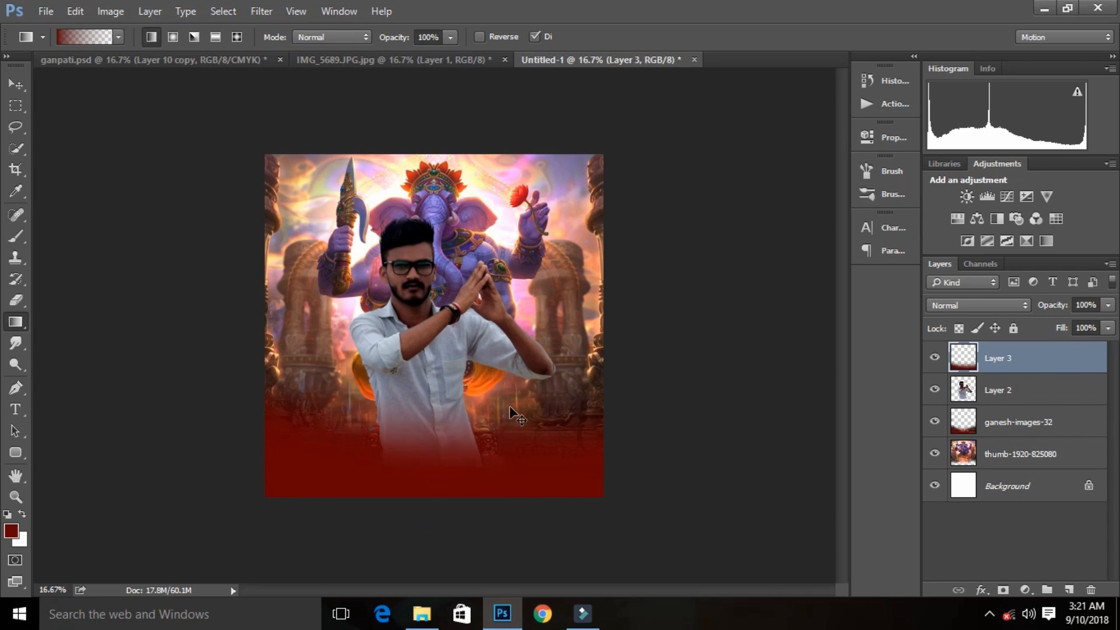
Erase the remaining hard lower edge of the man's shirt on Layer 2 with a soft 600 px Eraser.
{"action": "key", "text": "ctrl+plus"}
{"action": "key", "text": "ctrl+plus"}
{"action": "key", "text": "e"}
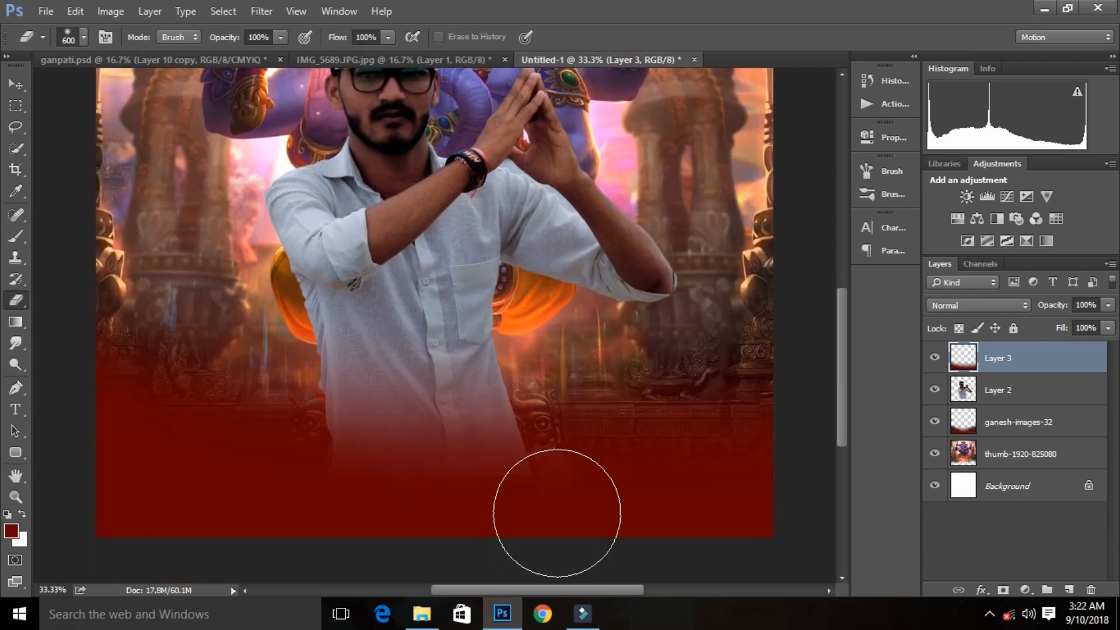
{"action": "left_click", "coordinate": [1022, 399]}
{"action": "mouse_move", "coordinate": [525, 512]}
{"action": "left_mouse_down"}
{"action": "mouse_move", "coordinate": [617, 539]}
{"action": "mouse_move", "coordinate": [330, 510]}
{"action": "mouse_move", "coordinate": [578, 492]}
{"action": "left_mouse_up"}
{"action": "scroll", "coordinate": [653, 368], "scroll_direction": "up", "scroll_amount": 2}
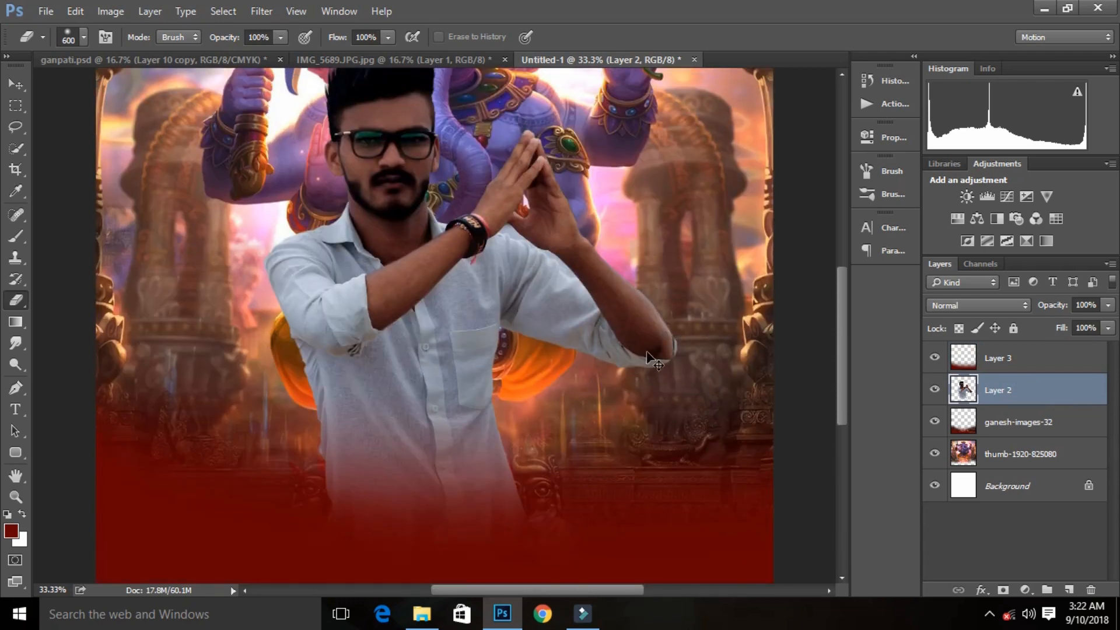
{"action": "key", "text": "ctrl+minus"}
{"action": "key", "text": "ctrl+minus"}
{"action": "key", "text": "ctrl+minus"}
{"action": "key", "text": "ctrl+plus"}
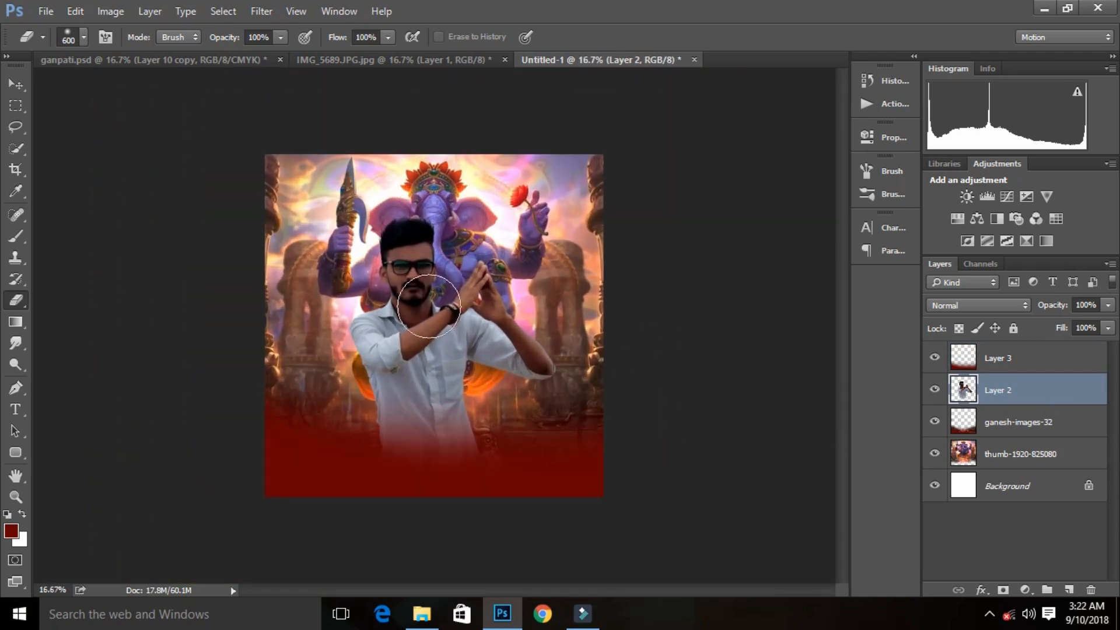
{"action": "key", "text": "ctrl+plus"}
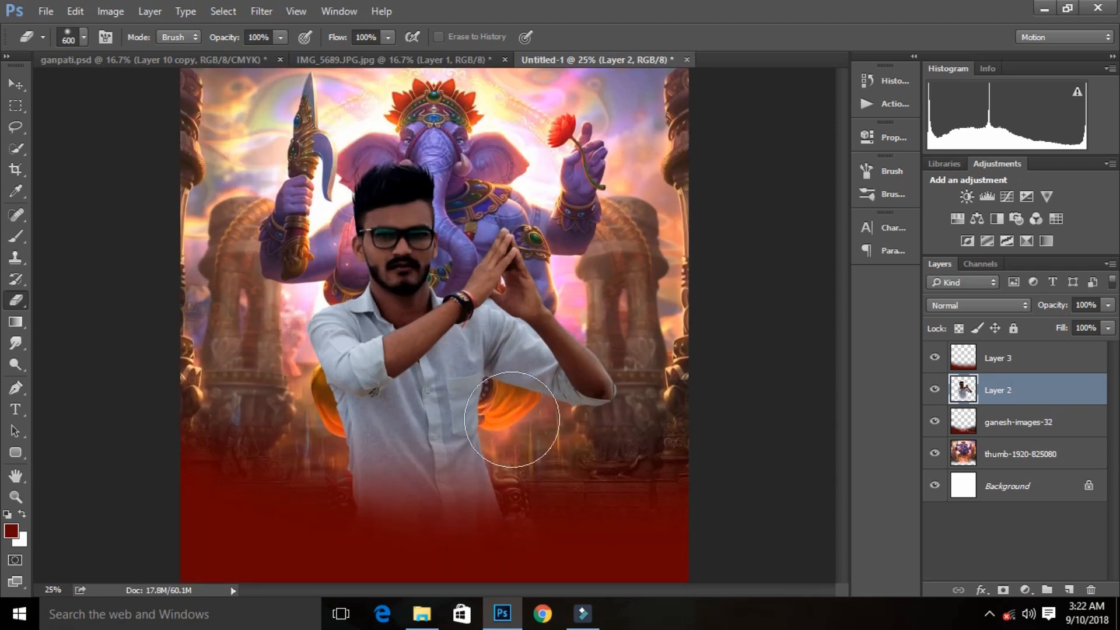
{"action": "key", "text": "ctrl+minus"}
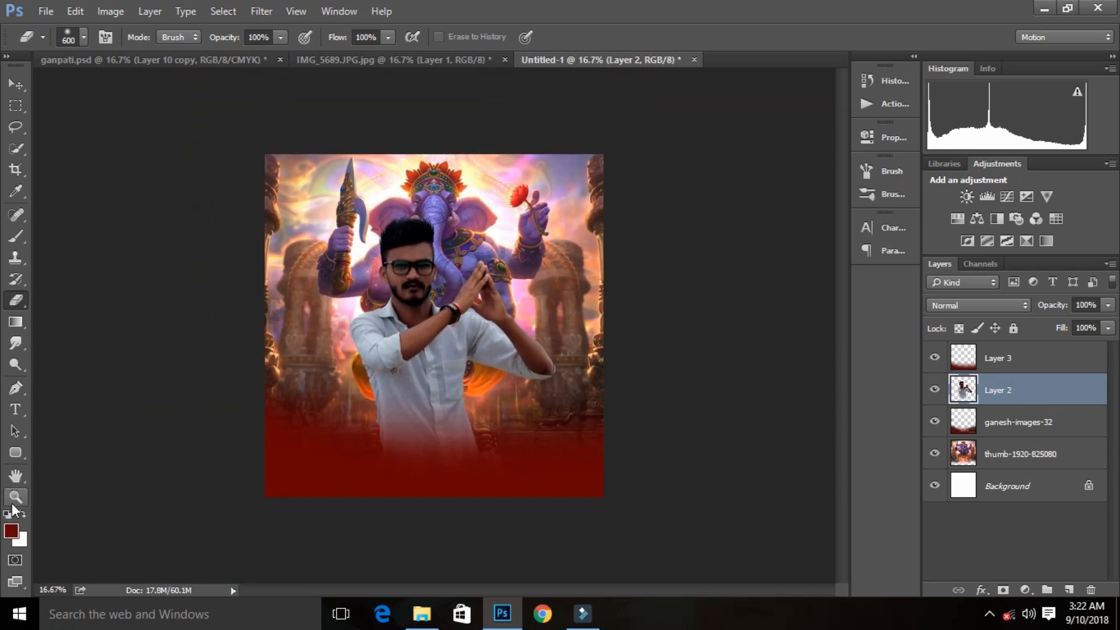
{"action": "right_click", "coordinate": [346, 364]}
{"action": "scroll", "coordinate": [418, 473], "scroll_direction": "down", "scroll_amount": 2}
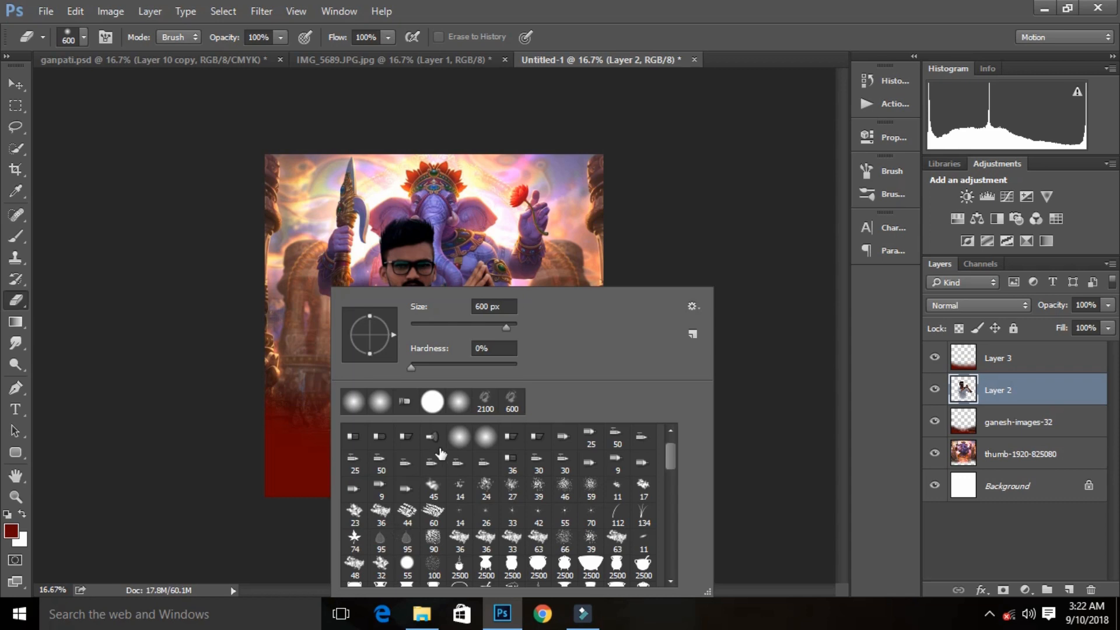
{"action": "left_click", "coordinate": [488, 408]}
{"action": "key", "text": "Return"}
{"action": "key", "text": "ctrl+plus"}
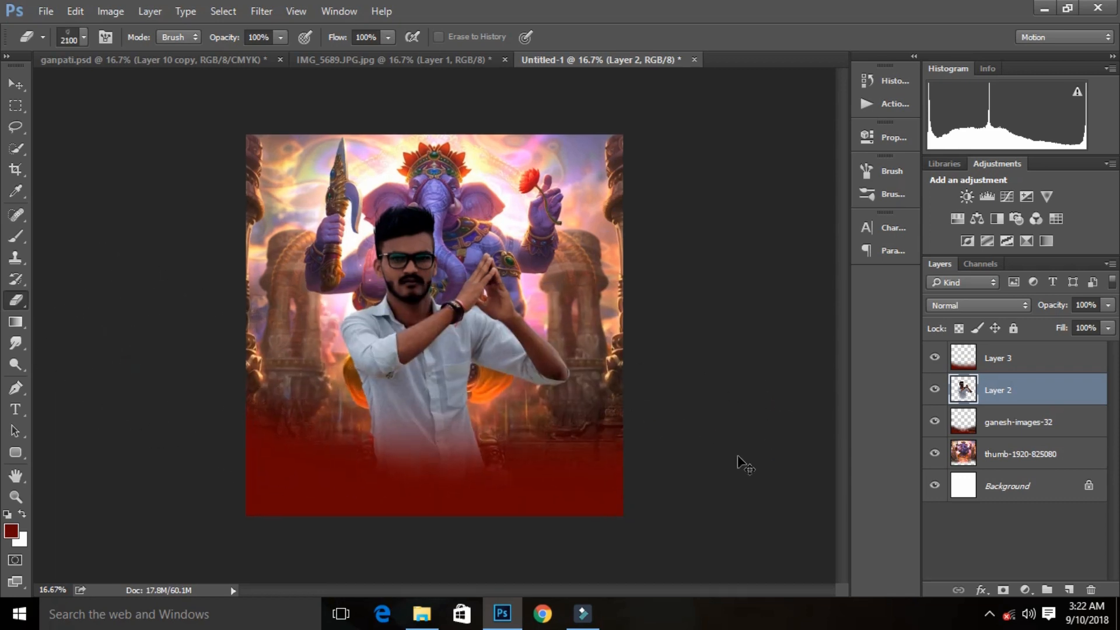
Add a new layer above Layer 3 and set the Brush to the 2100 px smoke tip at 61% opacity.
{"action": "left_click", "coordinate": [1018, 358]}
{"action": "left_click", "coordinate": [1070, 590]}
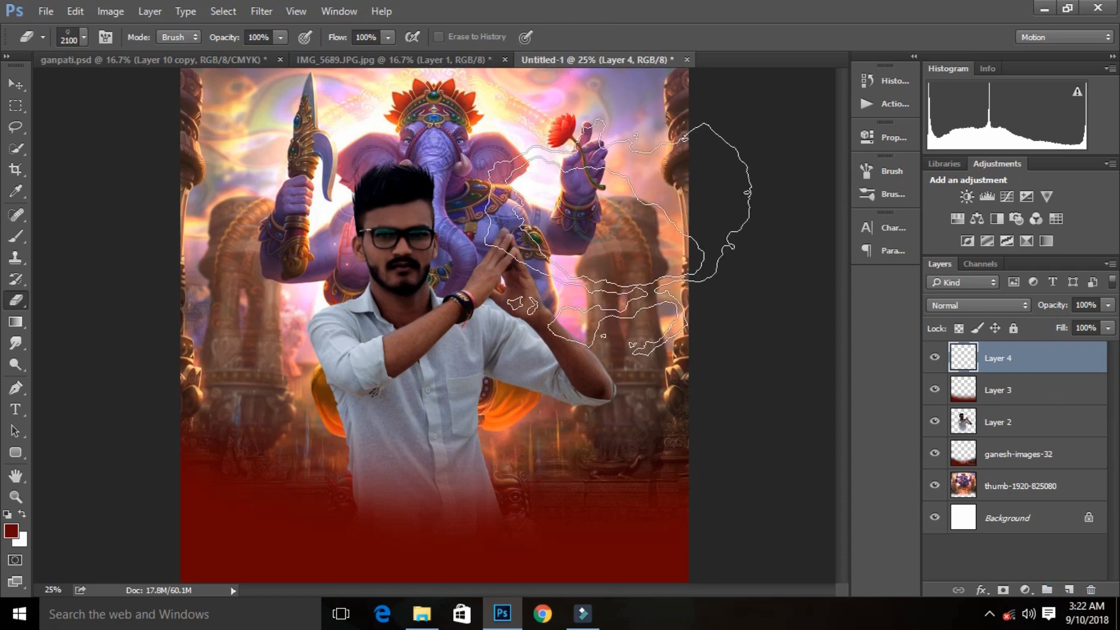
{"action": "left_click", "coordinate": [15, 233]}
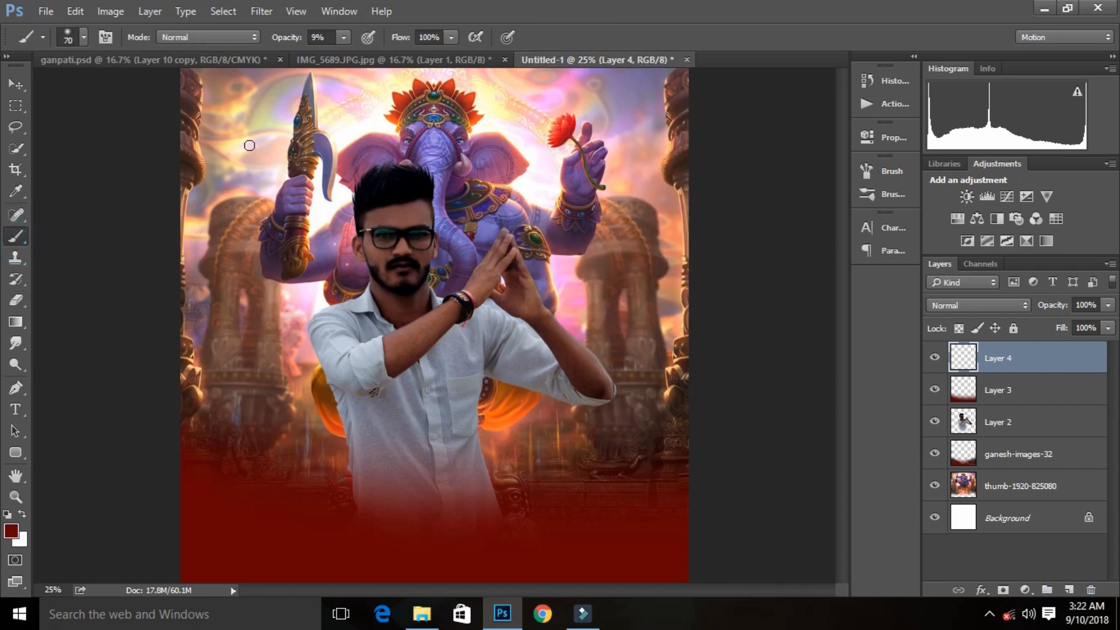
{"action": "right_click", "coordinate": [249, 145]}
{"action": "left_click", "coordinate": [279, 256]}
{"action": "key", "text": "Return"}
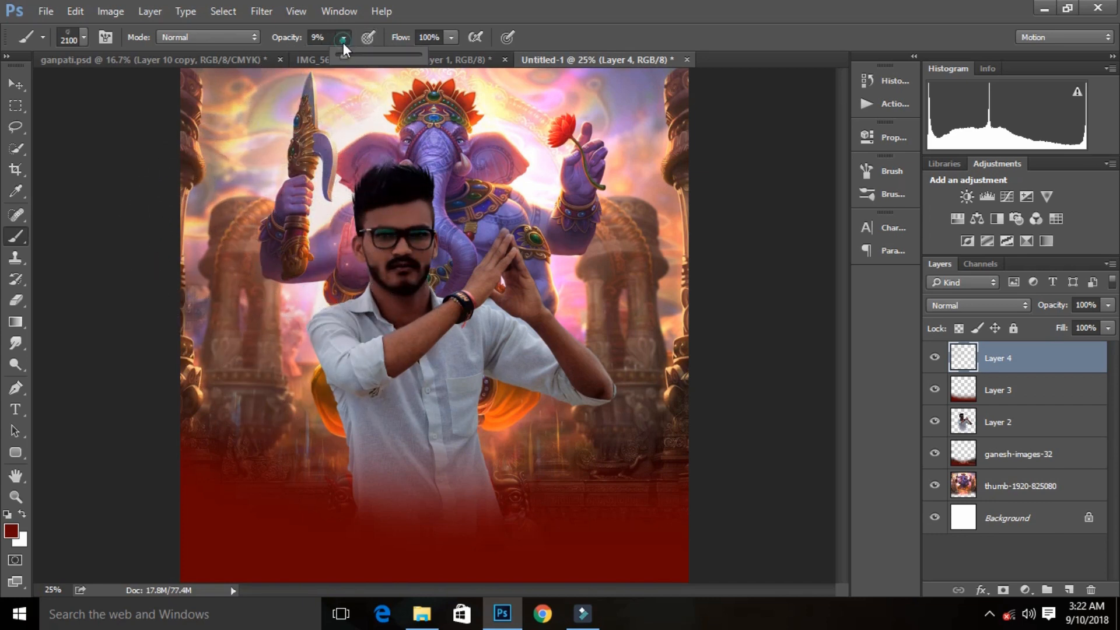
{"action": "left_click_drag", "start_coordinate": [401, 59], "coordinate": [387, 58]}
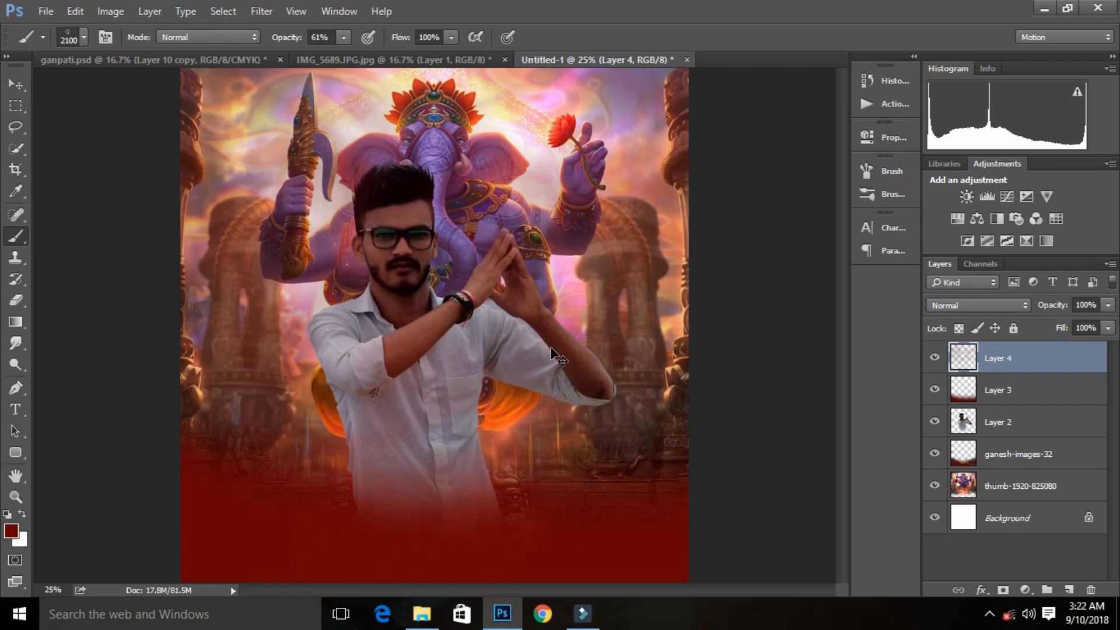
Dab dark red smoke on Layer 4 over the man's lower shirt and across the lower part of the image.
{"action": "key", "text": "ctrl+minus"}
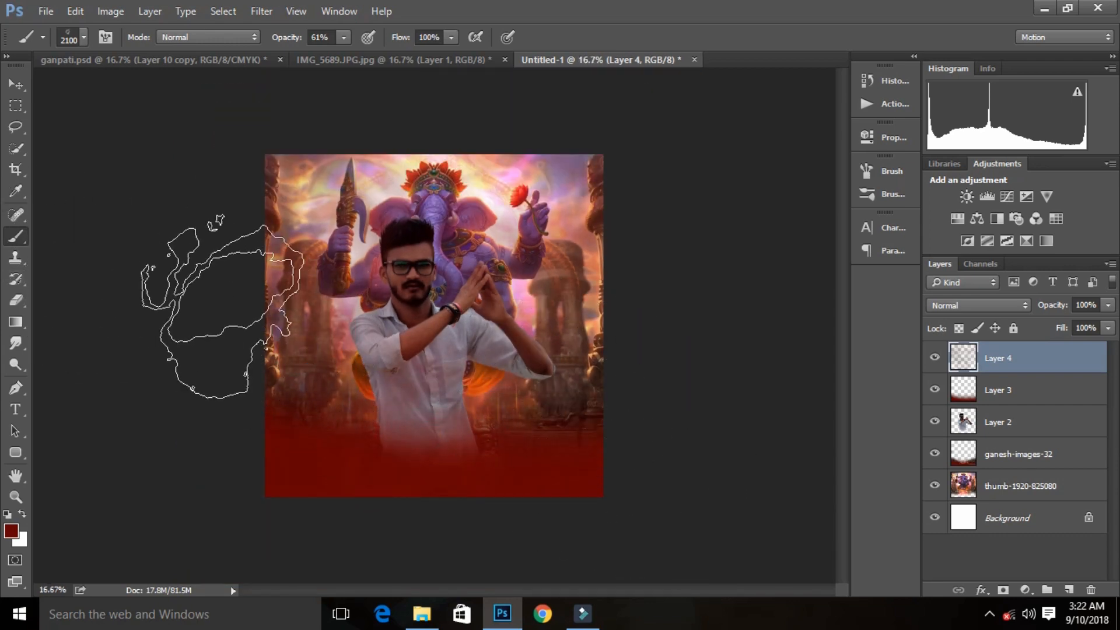
{"action": "left_click", "coordinate": [605, 387]}
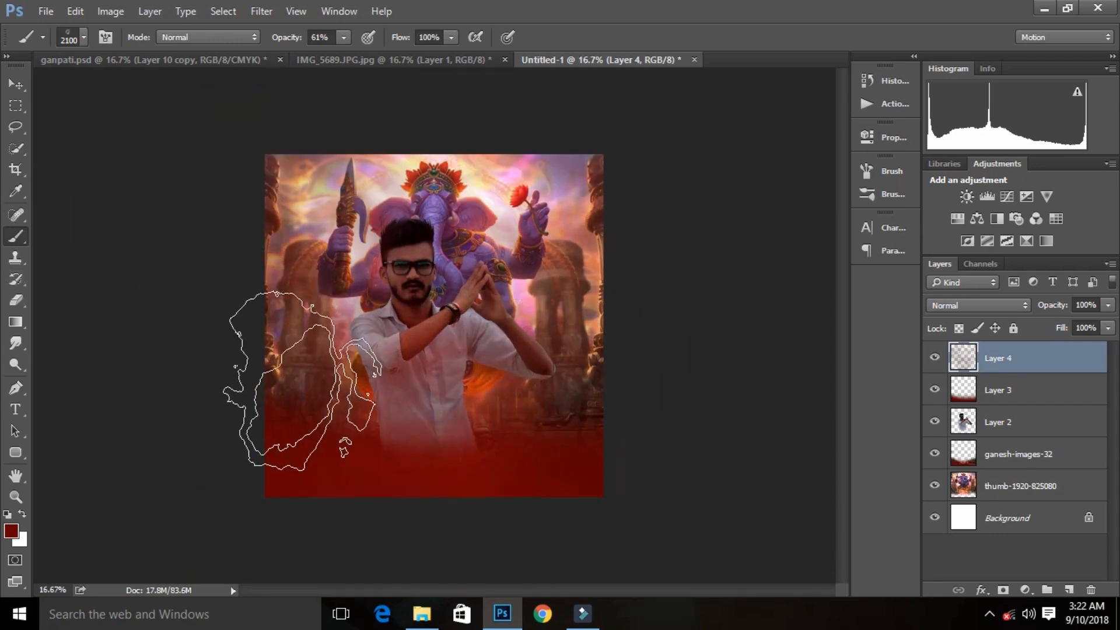
{"action": "left_click", "coordinate": [466, 446]}
{"action": "left_click", "coordinate": [505, 443]}
{"action": "left_click", "coordinate": [438, 461]}
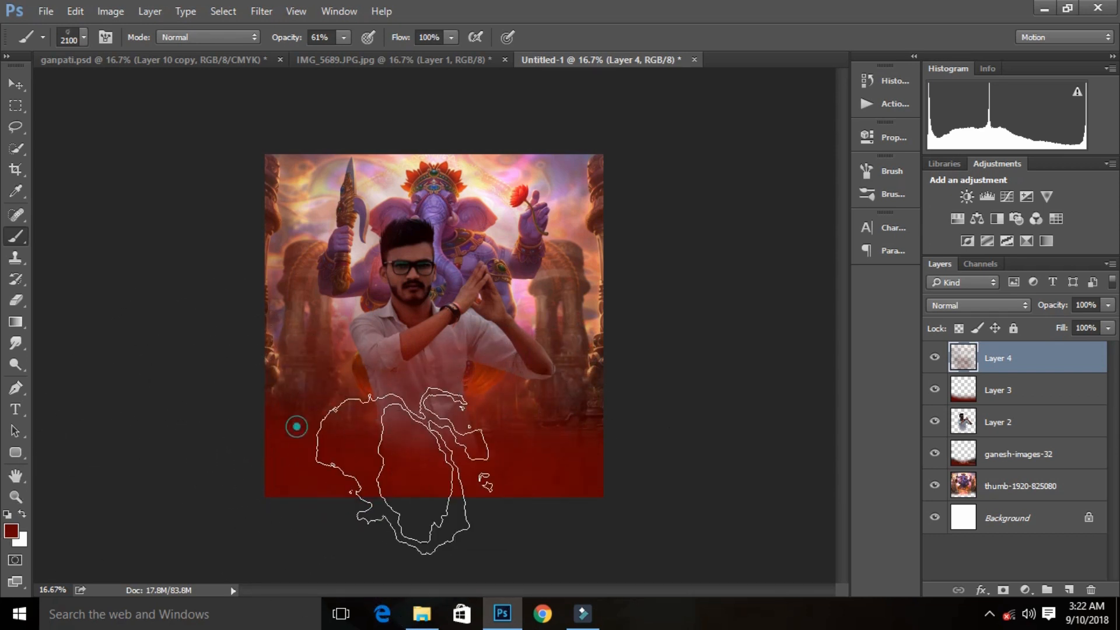
{"action": "left_click", "coordinate": [372, 448]}
{"action": "left_click", "coordinate": [387, 438]}
{"action": "left_click", "coordinate": [583, 446]}
{"action": "left_click", "coordinate": [561, 486]}
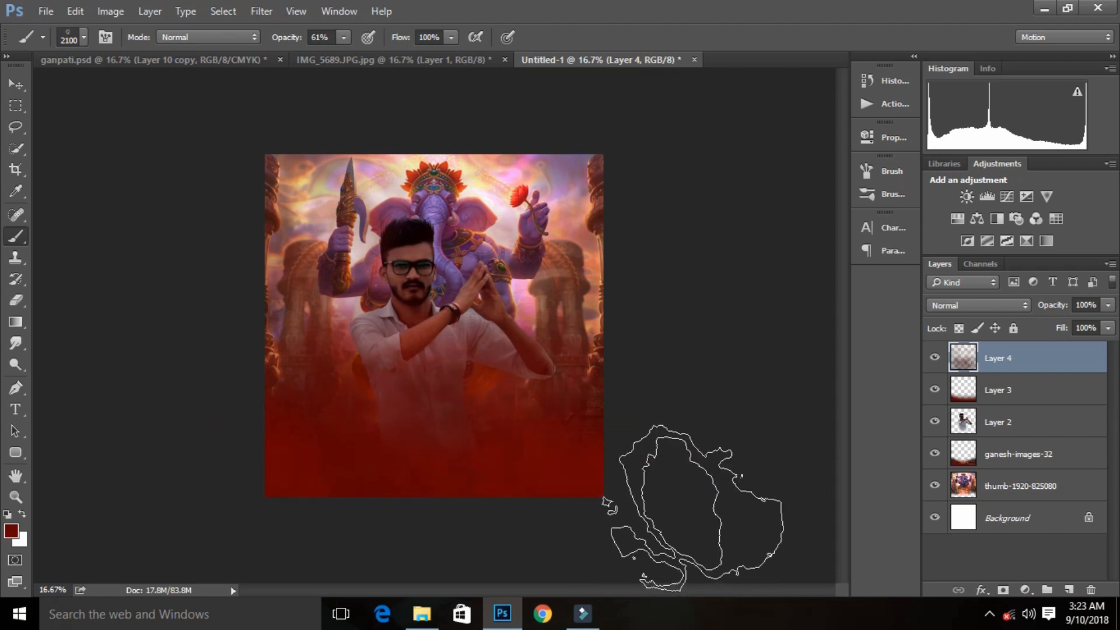
Set the opacity of Layer 3 to 95%.
{"action": "left_click", "coordinate": [990, 389]}
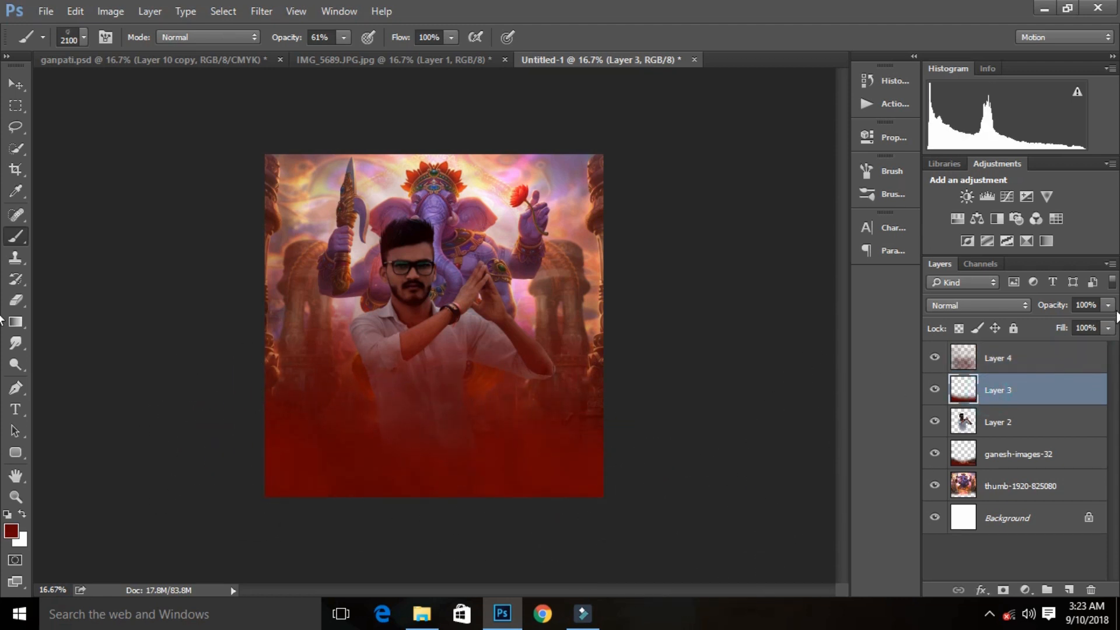
{"action": "left_click", "coordinate": [1107, 305]}
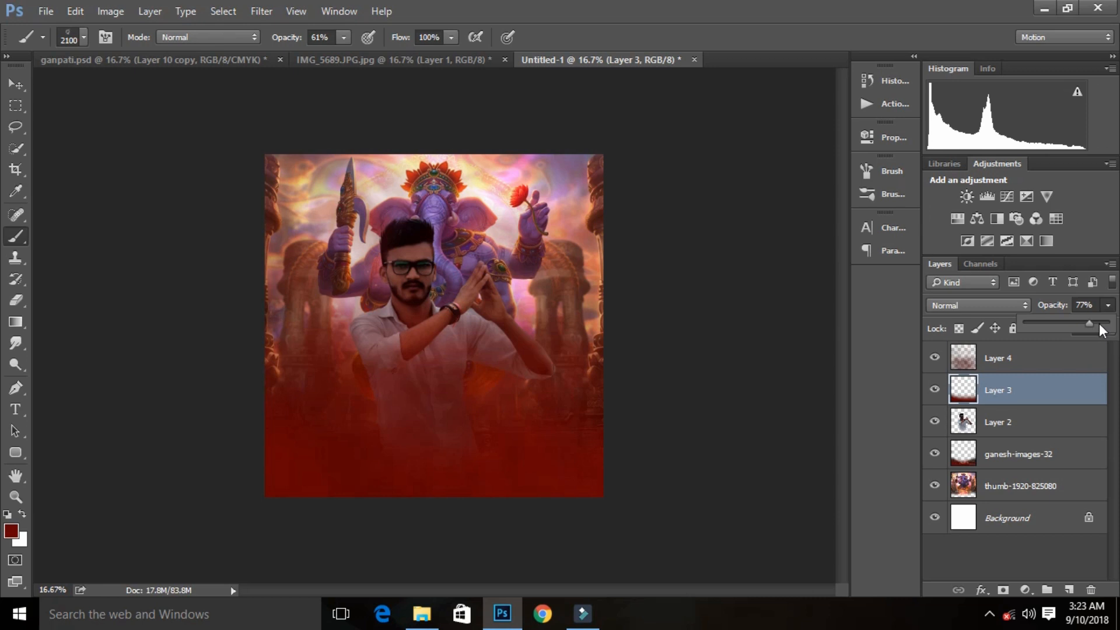
{"action": "left_click", "coordinate": [507, 488]}
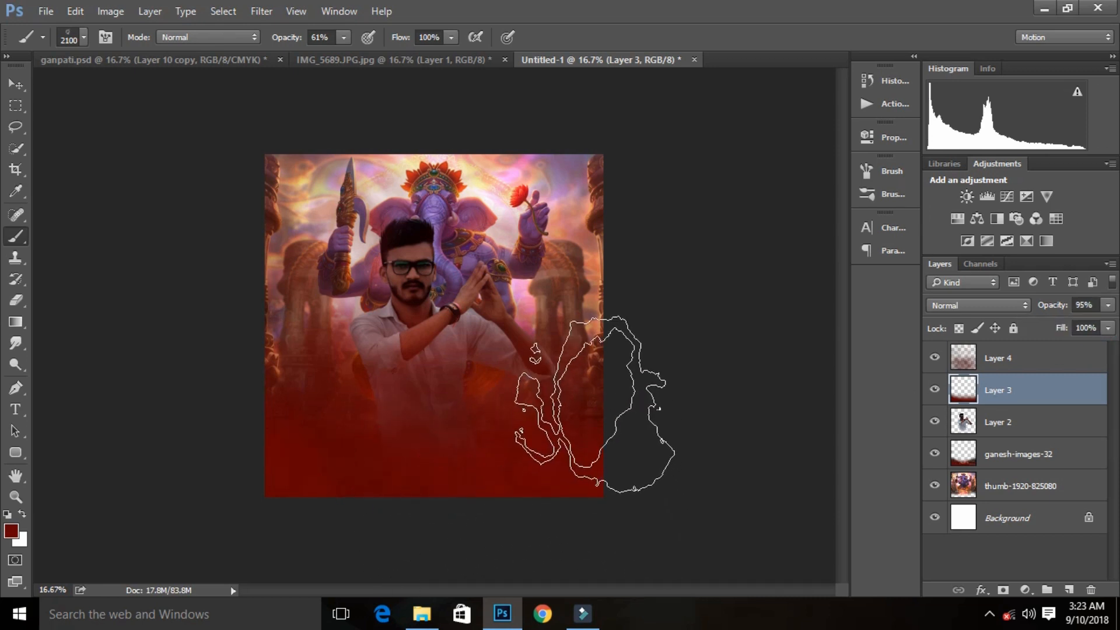
Place the calligraphy image 7460a129484713.55f5c0e8330de as an embedded layer over the lower part of the canvas.
{"action": "key", "text": "ctrl+plus"}
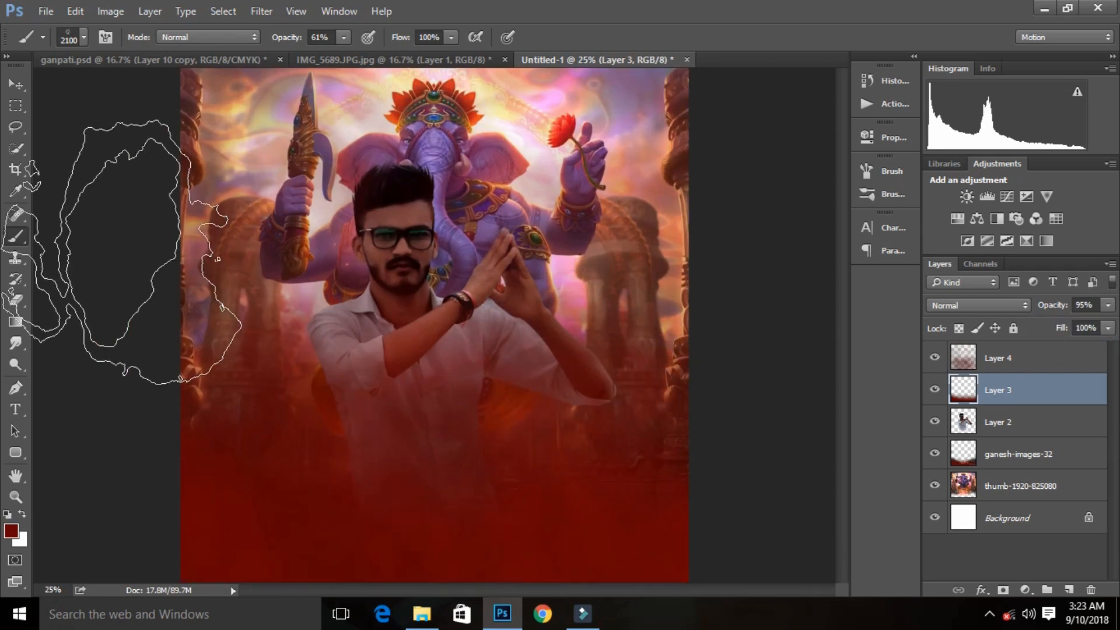
{"action": "key", "text": "ctrl+minus"}
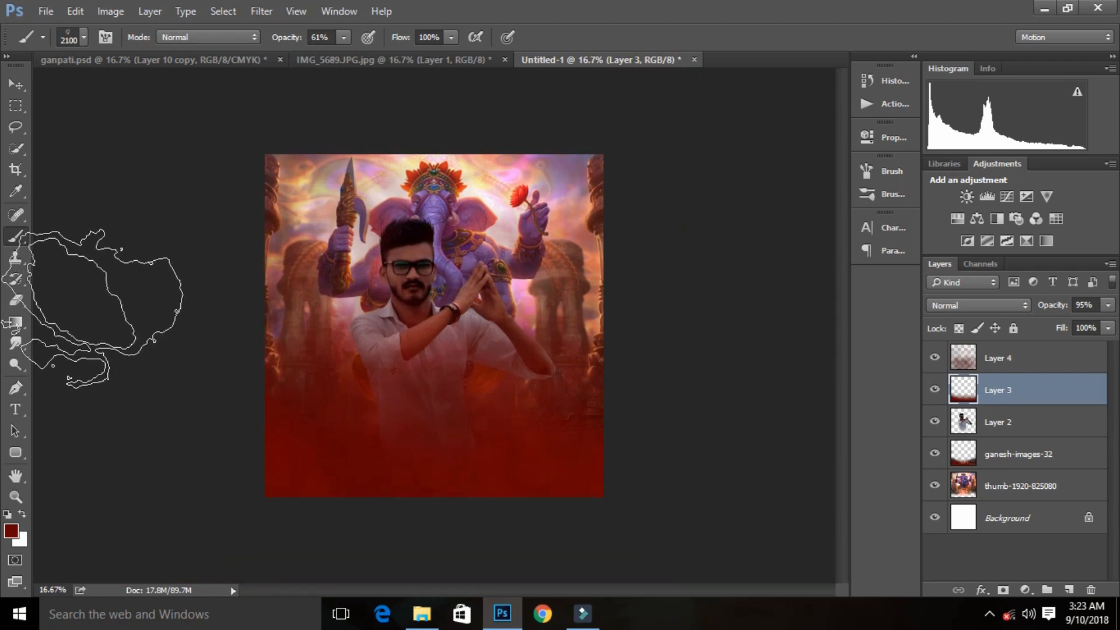
{"action": "left_click", "coordinate": [46, 11]}
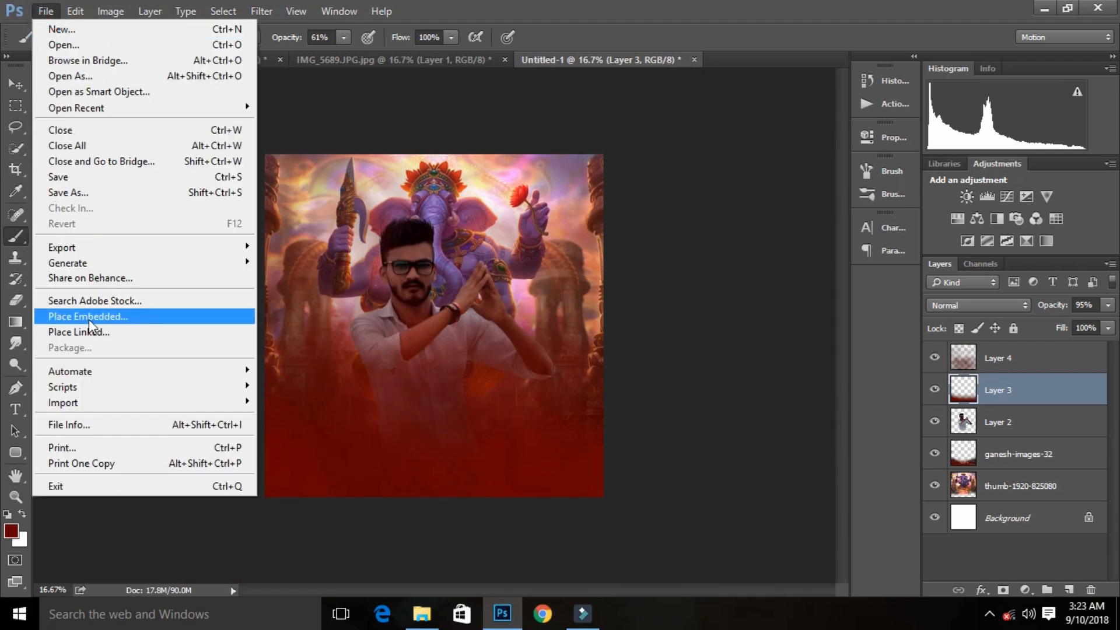
{"action": "left_click", "coordinate": [89, 316]}
{"action": "double_click", "coordinate": [277, 140]}
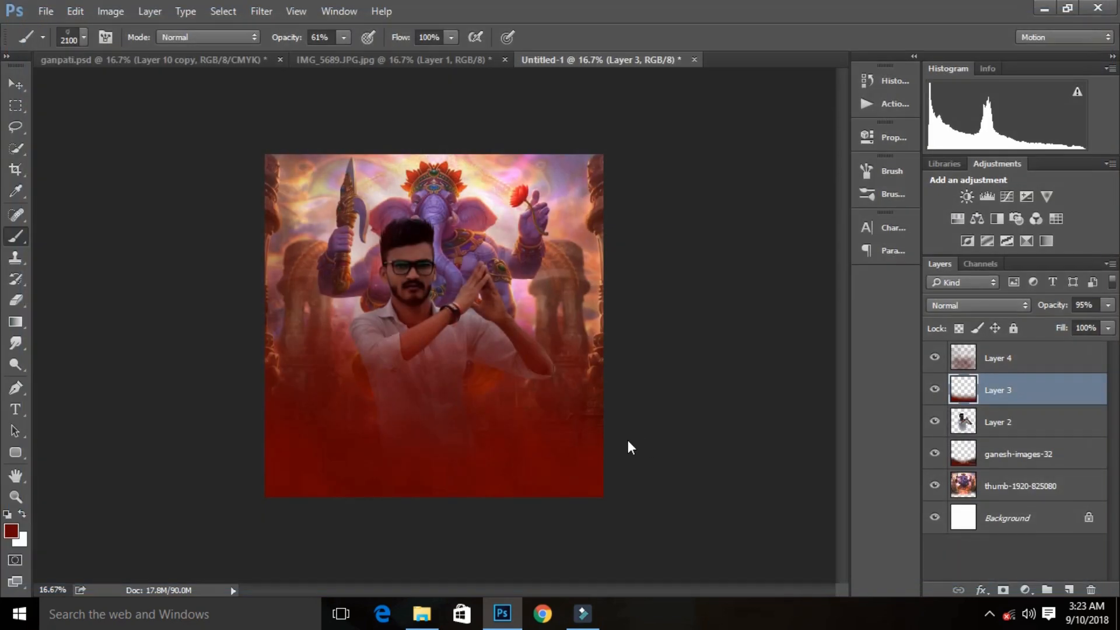
{"action": "left_click_drag", "start_coordinate": [501, 411], "coordinate": [508, 527]}
{"action": "key", "text": "Return"}
{"action": "key", "text": "b"}
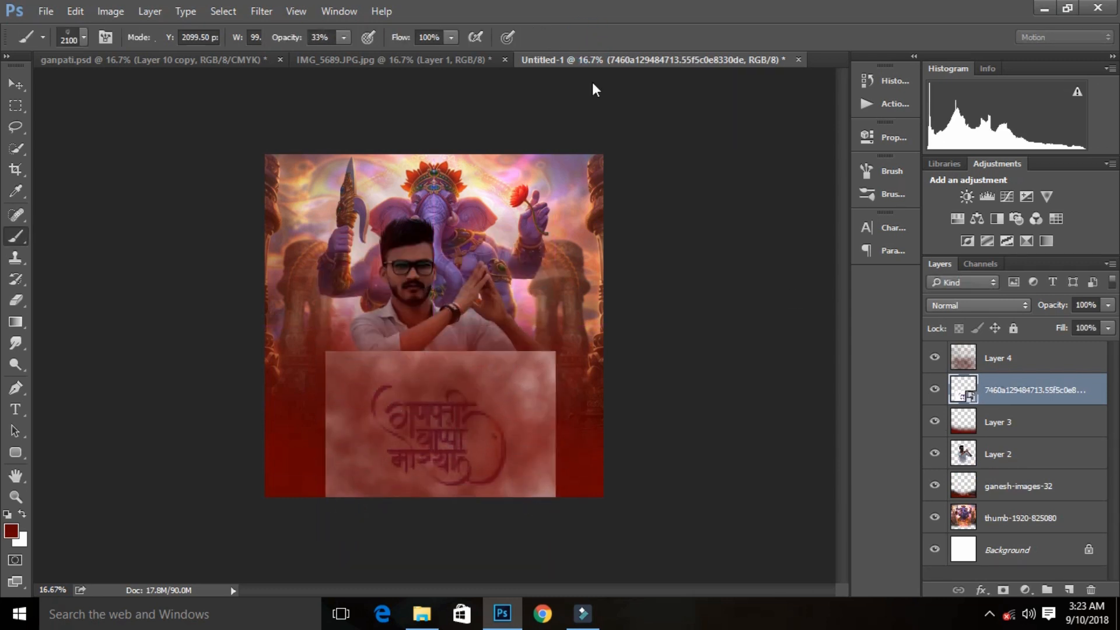
Reorder the layers so the calligraphy sits above Layer 4 and set its blend mode to Multiply.
{"action": "left_click", "coordinate": [992, 306]}
{"action": "left_click", "coordinate": [960, 418]}
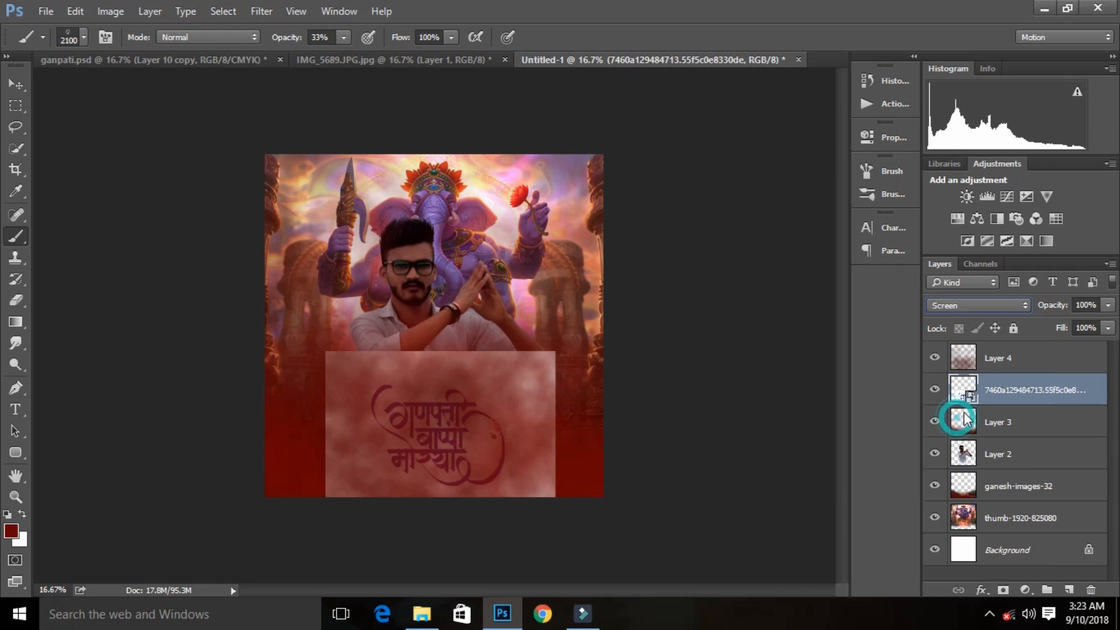
{"action": "left_click_drag", "start_coordinate": [1000, 357], "coordinate": [1004, 405]}
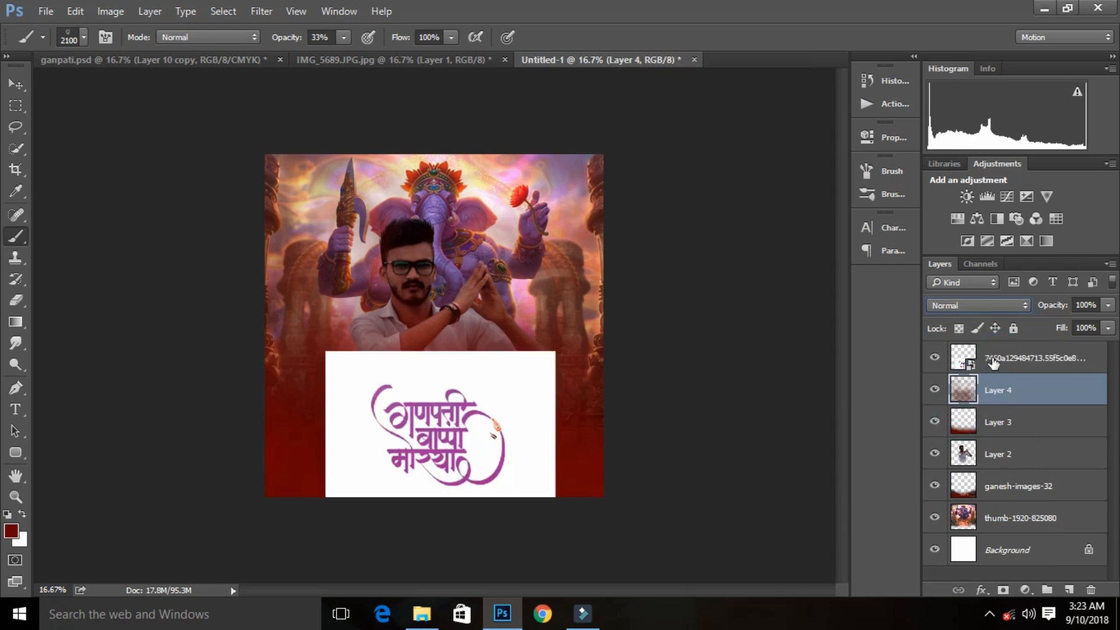
{"action": "left_click", "coordinate": [987, 356]}
{"action": "left_click", "coordinate": [978, 305]}
{"action": "left_click", "coordinate": [951, 354]}
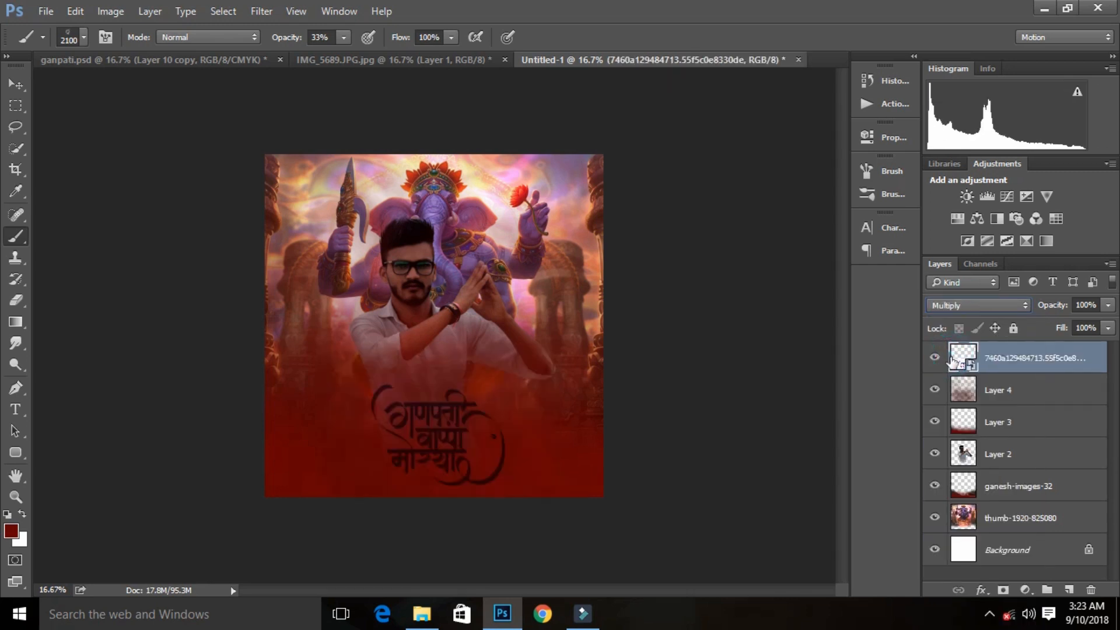
Rasterize the calligraphy layer and duplicate it within Untitled-1 under a name made of repeated 3s.
{"action": "left_click", "coordinate": [435, 392]}
{"action": "left_click", "coordinate": [543, 257]}
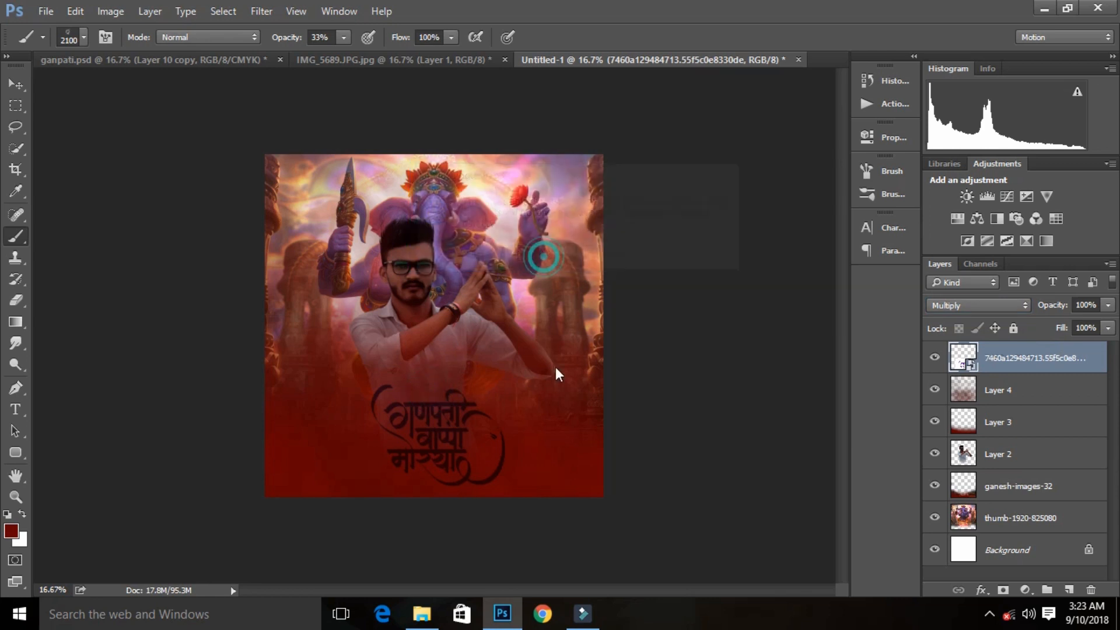
{"action": "right_click", "coordinate": [1028, 369]}
{"action": "left_click", "coordinate": [860, 177]}
{"action": "type", "text": "3333333333333333333333333333333333333333333"}
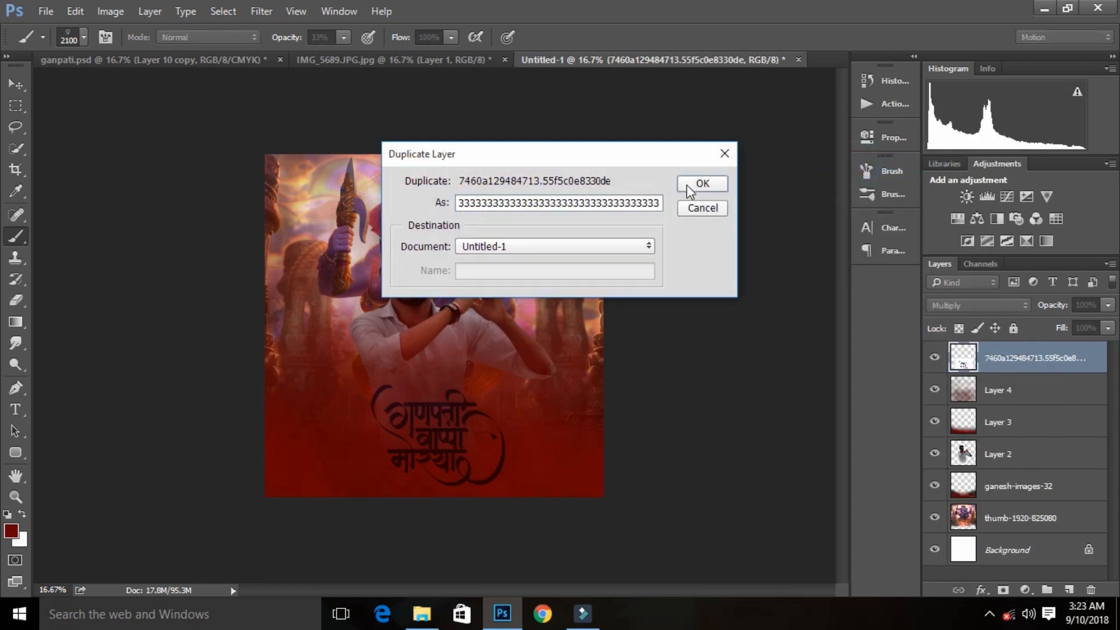
{"action": "left_click", "coordinate": [709, 183]}
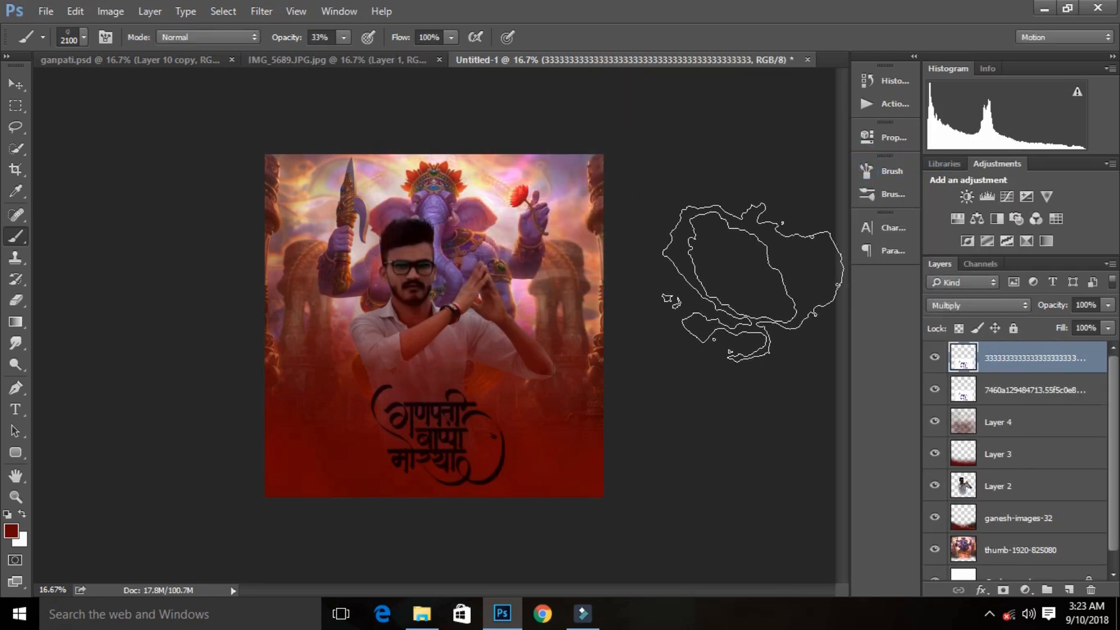
Enlarge the duplicated calligraphy layer around its centre to about 103.6%.
{"action": "key", "text": "ctrl+t"}
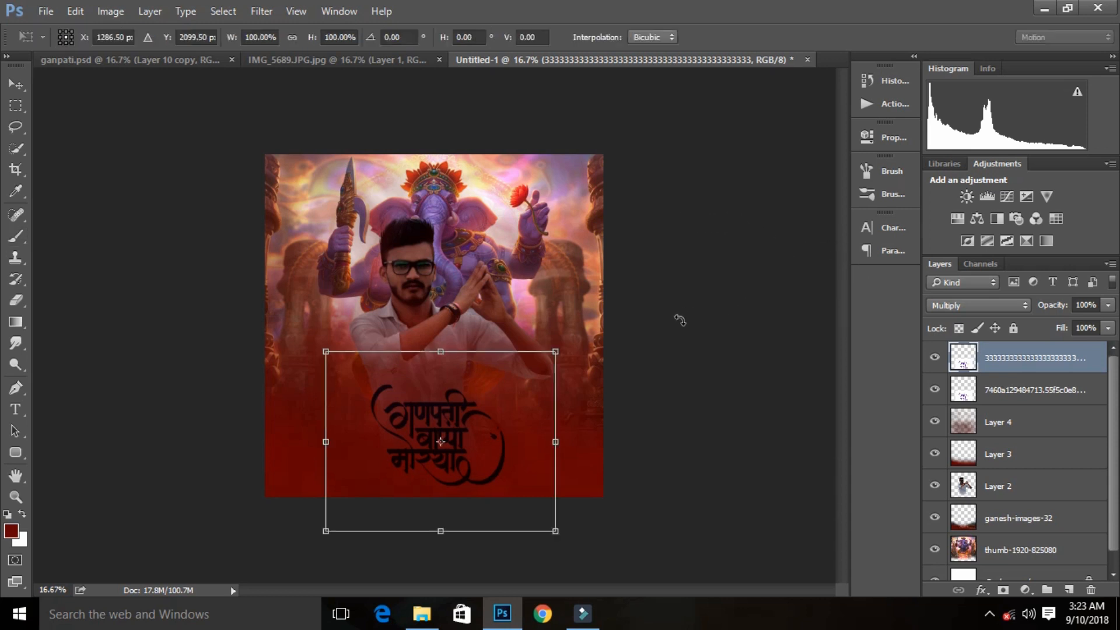
{"action": "mouse_move", "coordinate": [562, 347]}
{"action": "left_mouse_down"}
{"action": "mouse_move", "coordinate": [572, 343]}
{"action": "mouse_move", "coordinate": [559, 348]}
{"action": "left_mouse_up"}
{"action": "key", "text": "Return"}
{"action": "key", "text": "b"}
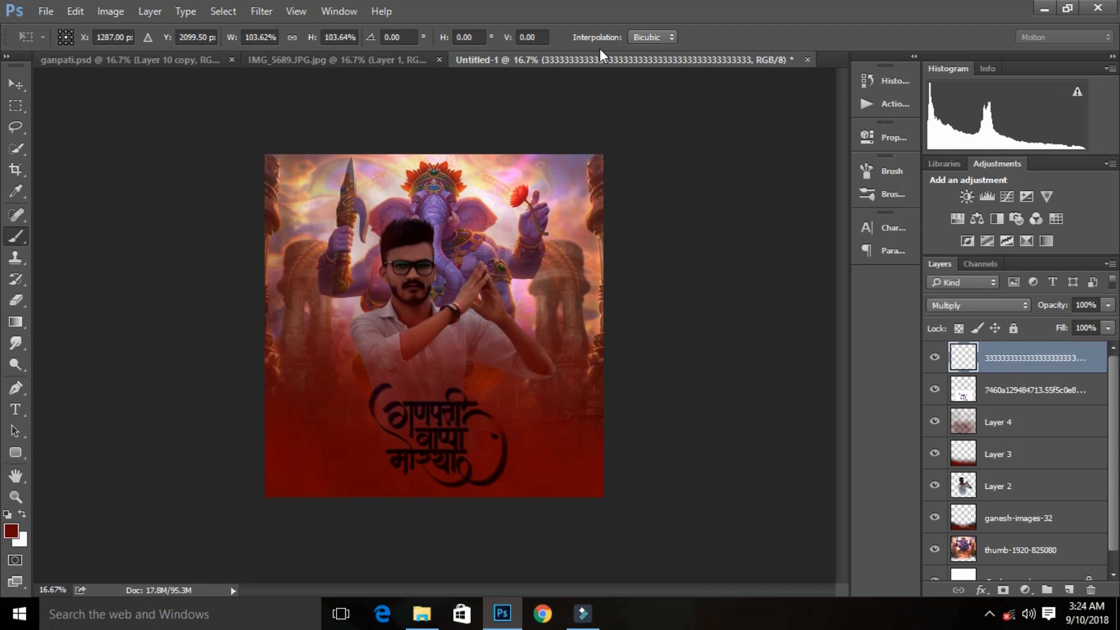
Merge the two calligraphy layers into one and set the merged layer's blend mode to Multiply.
{"action": "left_click", "coordinate": [1019, 394], "text": "ctrl"}
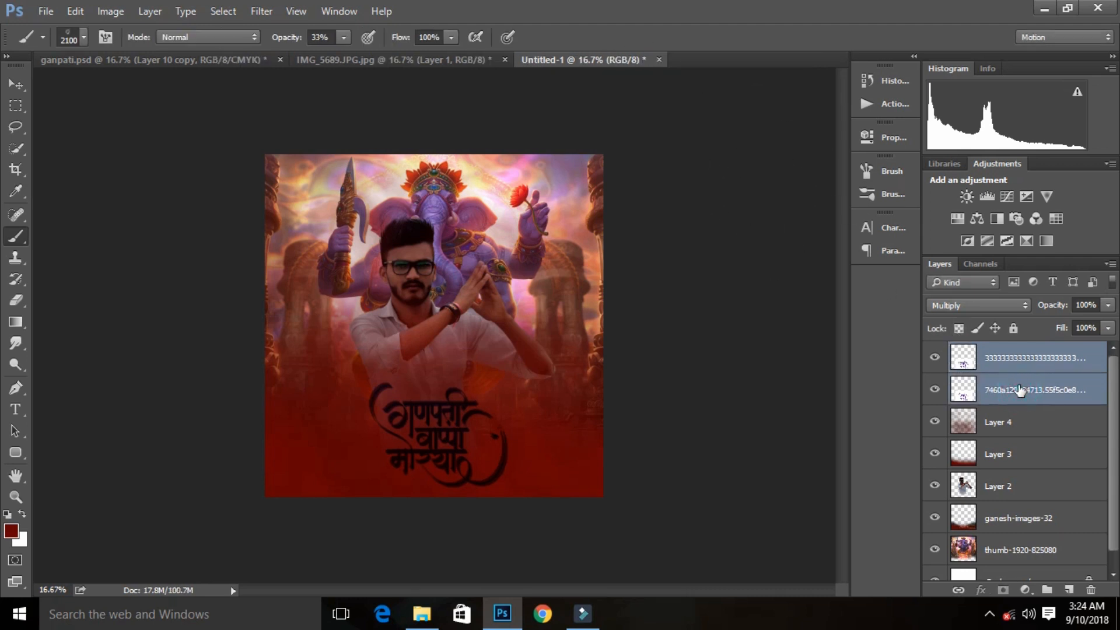
{"action": "key", "text": "ctrl+e"}
{"action": "left_click", "coordinate": [955, 310]}
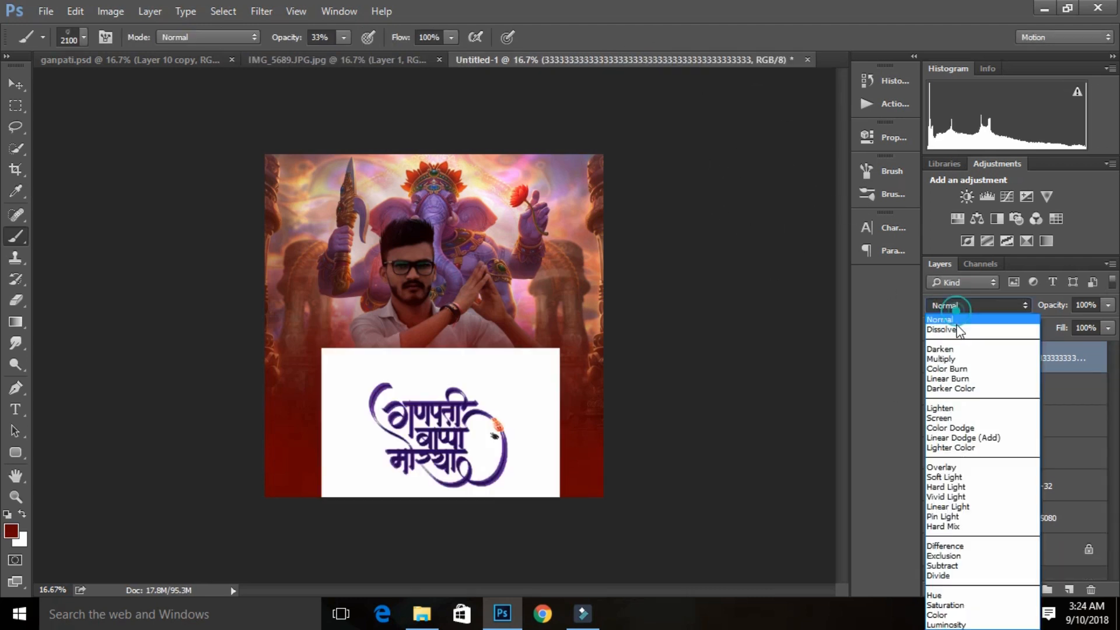
{"action": "left_click", "coordinate": [957, 359]}
Enlarge the merged calligraphy around its centre to about 109.4%.
{"action": "key", "text": "ctrl+t"}
{"action": "left_click_drag", "start_coordinate": [551, 350], "coordinate": [563, 340]}
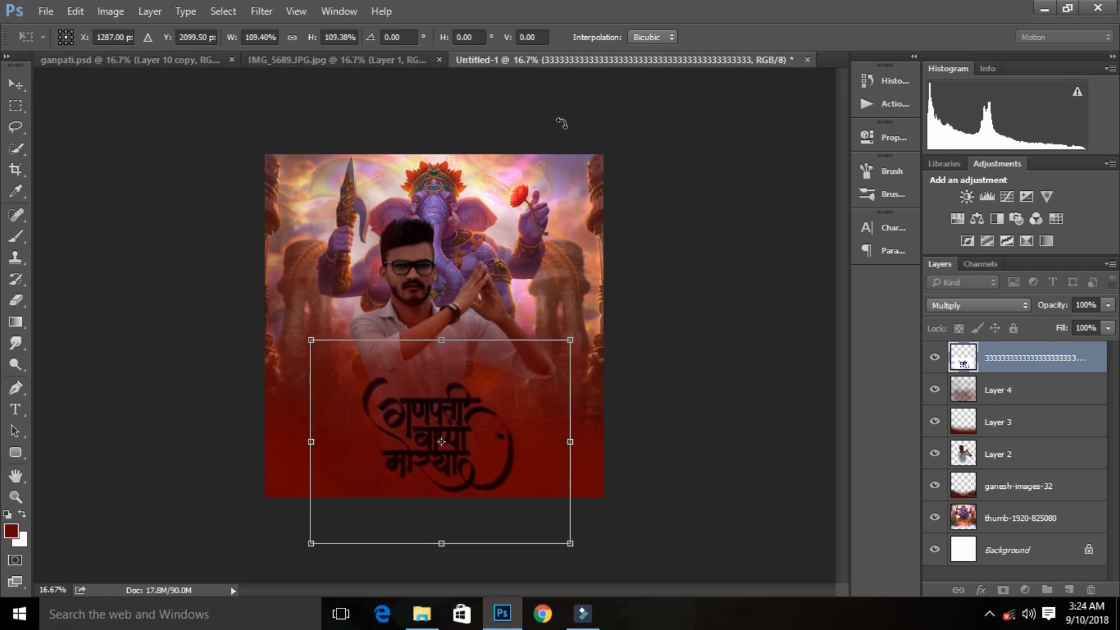
{"action": "key", "text": "Return"}
{"action": "key", "text": "b"}
Shift the man on Layer 2 slightly to the right and scale him down to about 97.15%.
{"action": "left_click", "coordinate": [999, 457]}
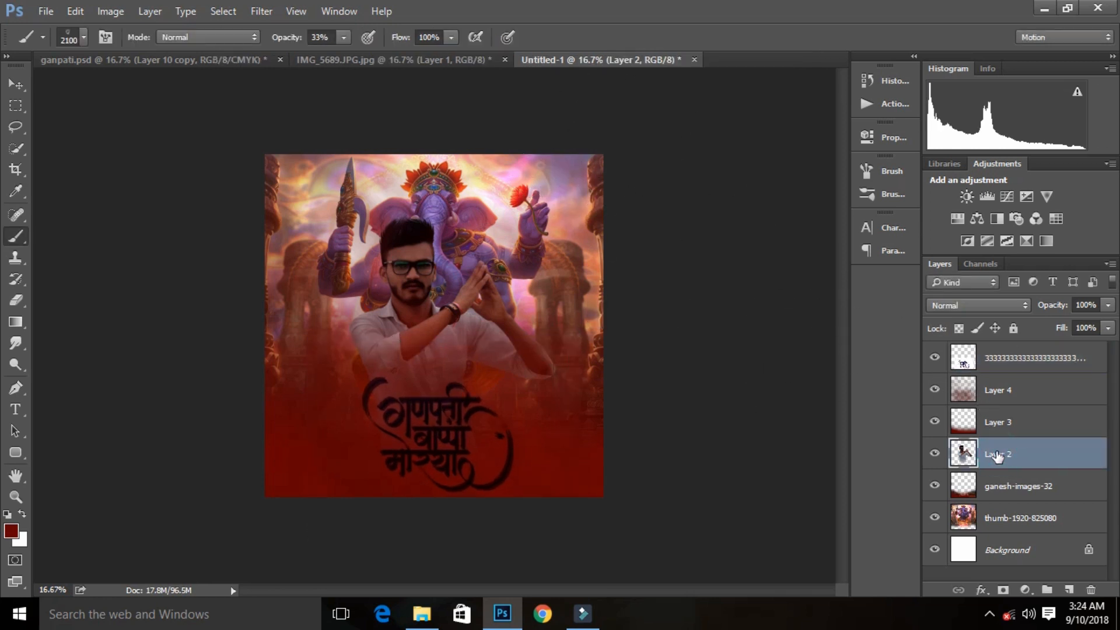
{"action": "key", "text": "ctrl+t"}
{"action": "left_click_drag", "start_coordinate": [492, 350], "coordinate": [502, 354]}
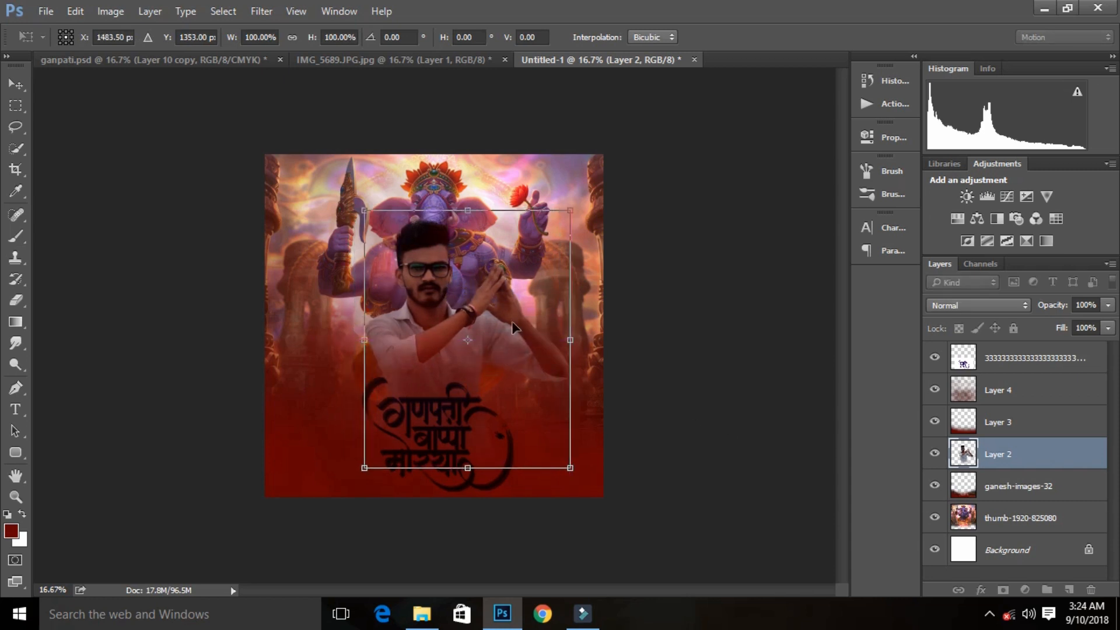
{"action": "left_click_drag", "start_coordinate": [569, 211], "coordinate": [564, 220]}
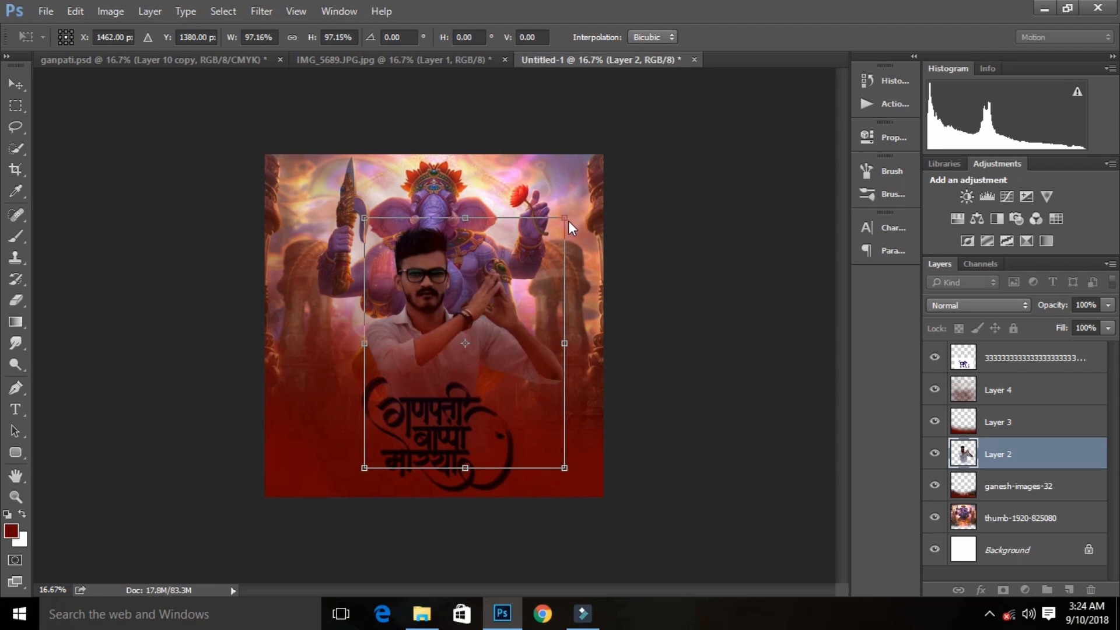
{"action": "key", "text": "alt+space"}
{"action": "key", "text": "Escape"}
{"action": "key", "text": "Right"}
{"action": "key", "text": "Right"}
{"action": "key", "text": "Right"}
{"action": "key", "text": "Left"}
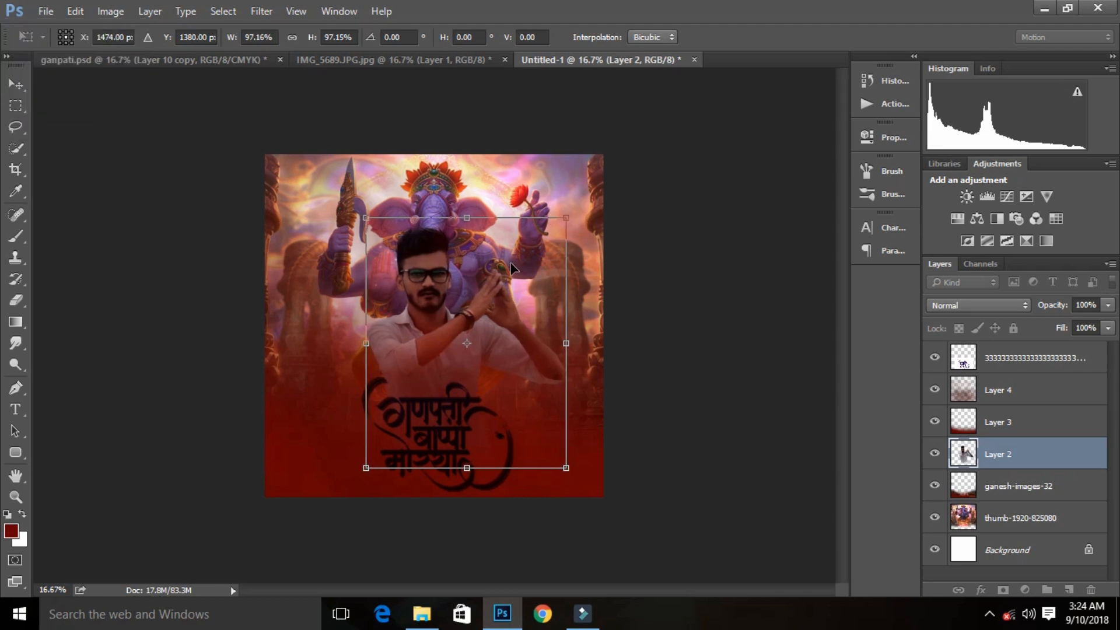
{"action": "key", "text": "Return"}
{"action": "left_click", "coordinate": [49, 14]}
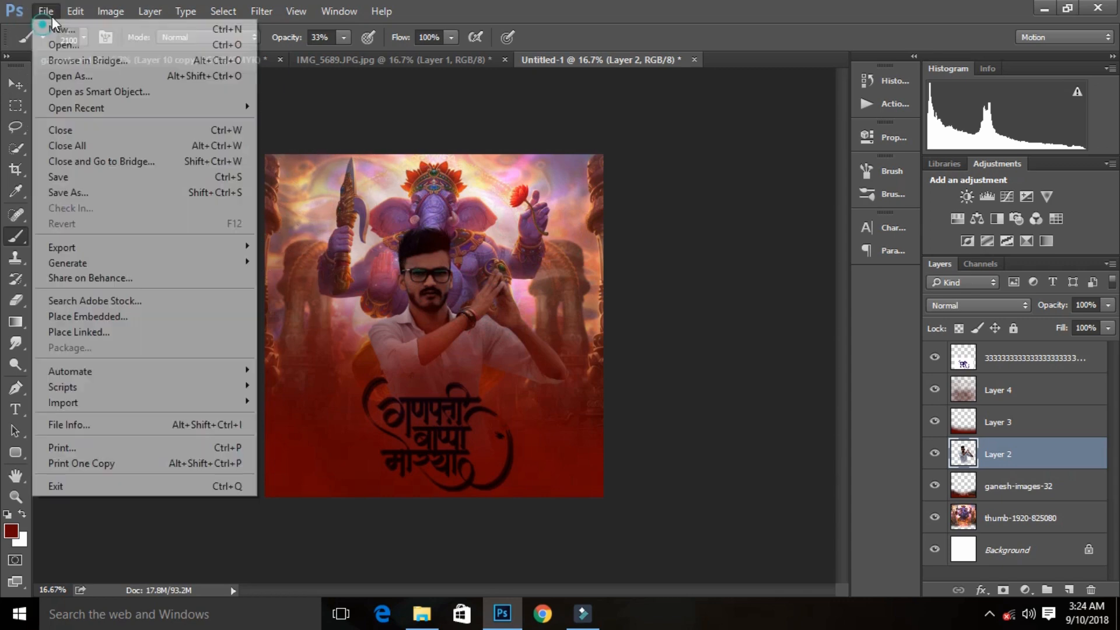
{"action": "left_click", "coordinate": [64, 44]}
{"action": "left_click", "coordinate": [365, 140]}
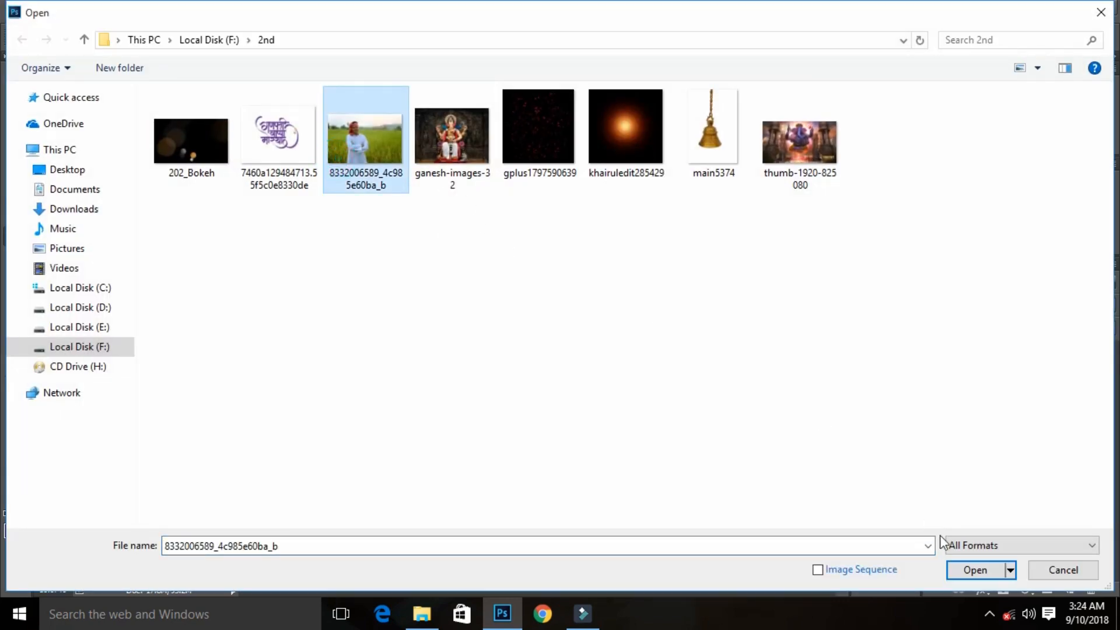
{"action": "left_click", "coordinate": [970, 570]}
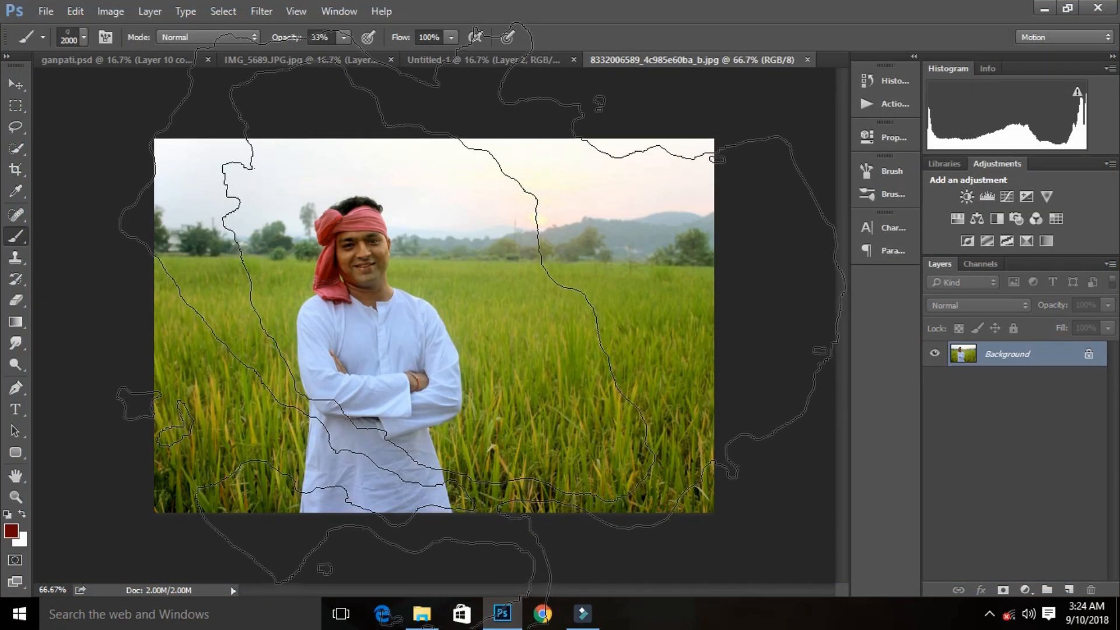
Select the man's red headscarf with the Quick Selection tool and unlock the Background layer.
{"action": "left_click", "coordinate": [15, 148]}
{"action": "left_click_drag", "start_coordinate": [349, 221], "coordinate": [329, 265]}
{"action": "right_click", "coordinate": [354, 265]}
{"action": "left_click", "coordinate": [373, 311]}
{"action": "left_click", "coordinate": [632, 211]}
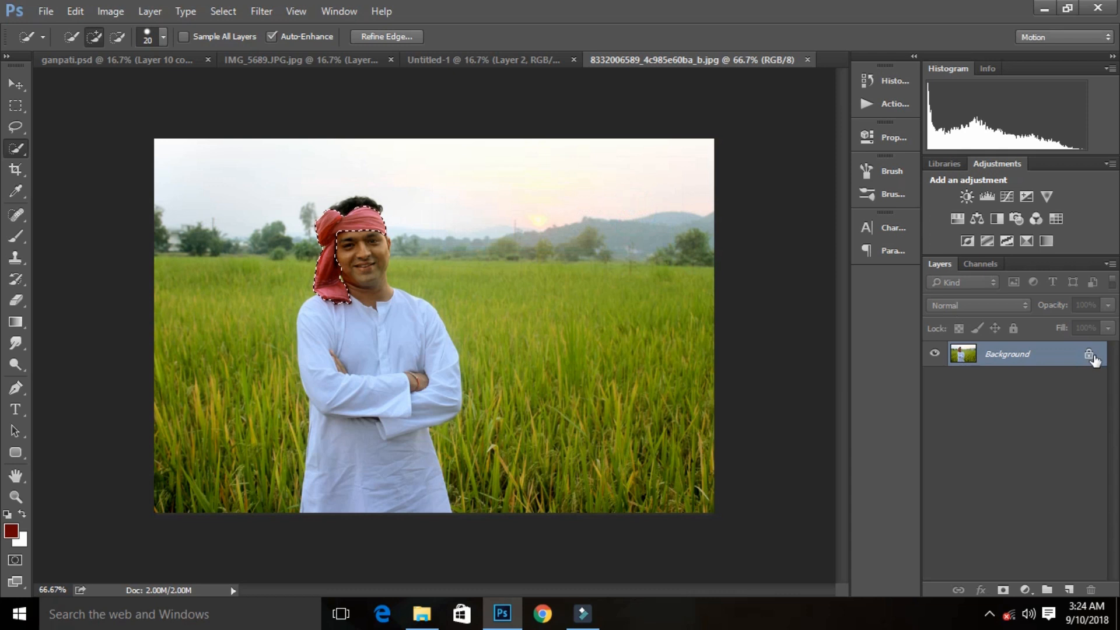
{"action": "left_click", "coordinate": [1088, 353]}
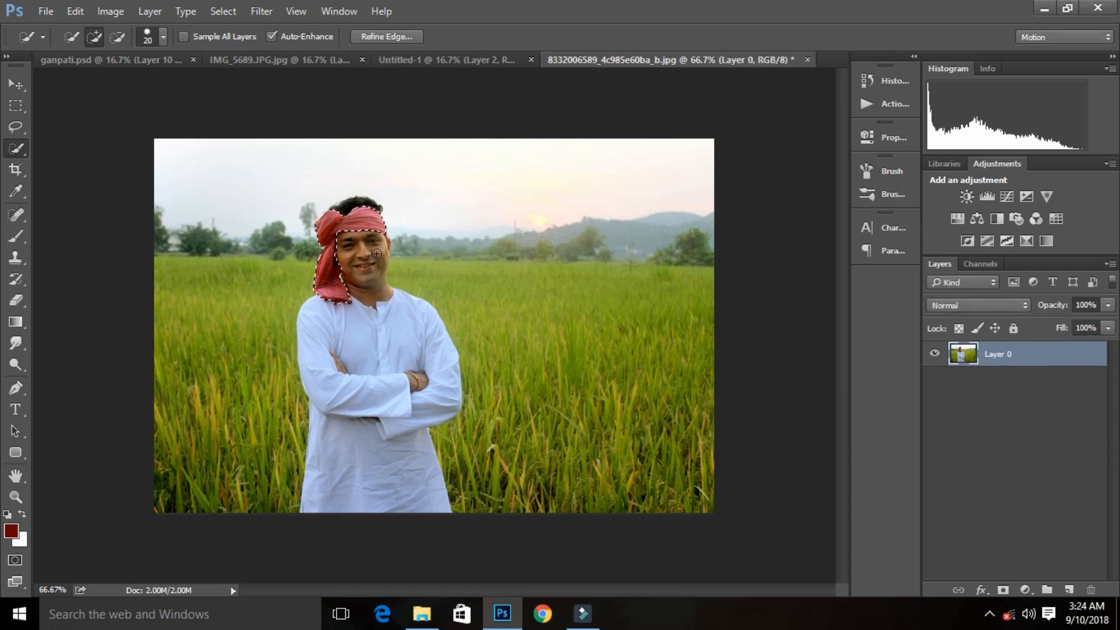
Move the selected headscarf into the Untitled-1 document as a new layer above Layer 2.
{"action": "left_click", "coordinate": [15, 84]}
{"action": "left_click_drag", "start_coordinate": [374, 213], "coordinate": [442, 264]}
{"action": "key", "text": "ctrl+plus"}
{"action": "key", "text": "ctrl+plus"}
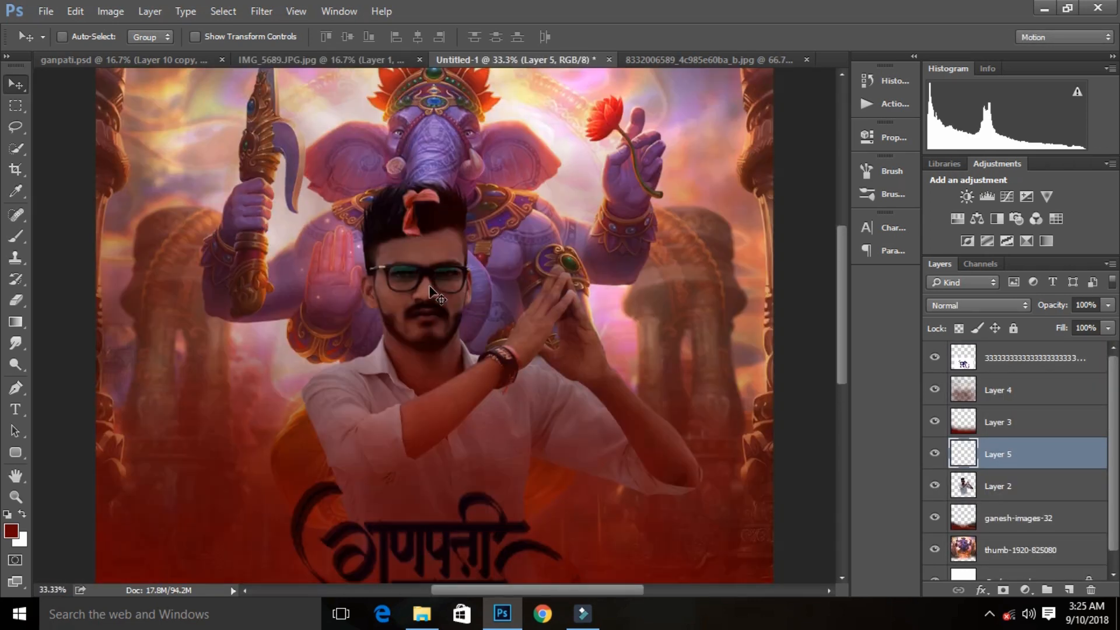
{"action": "scroll", "coordinate": [428, 284], "scroll_direction": "up", "scroll_amount": 2}
Enlarge the headscarf on Layer 5 and position it across the man's forehead.
{"action": "key", "text": "ctrl+t"}
{"action": "left_click_drag", "start_coordinate": [441, 291], "coordinate": [469, 323]}
{"action": "left_click_drag", "start_coordinate": [424, 256], "coordinate": [421, 282]}
{"action": "left_click_drag", "start_coordinate": [474, 249], "coordinate": [513, 197]}
{"action": "key", "text": "Return"}
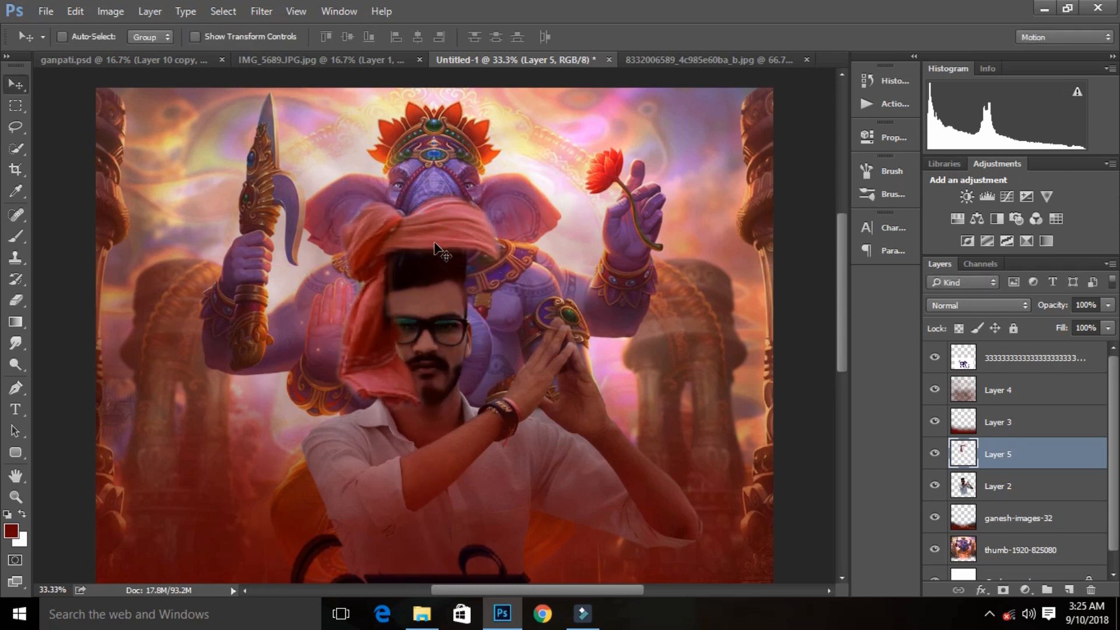
{"action": "left_click_drag", "start_coordinate": [442, 249], "coordinate": [432, 289]}
{"action": "right_click", "coordinate": [434, 281]}
{"action": "left_click", "coordinate": [421, 282]}
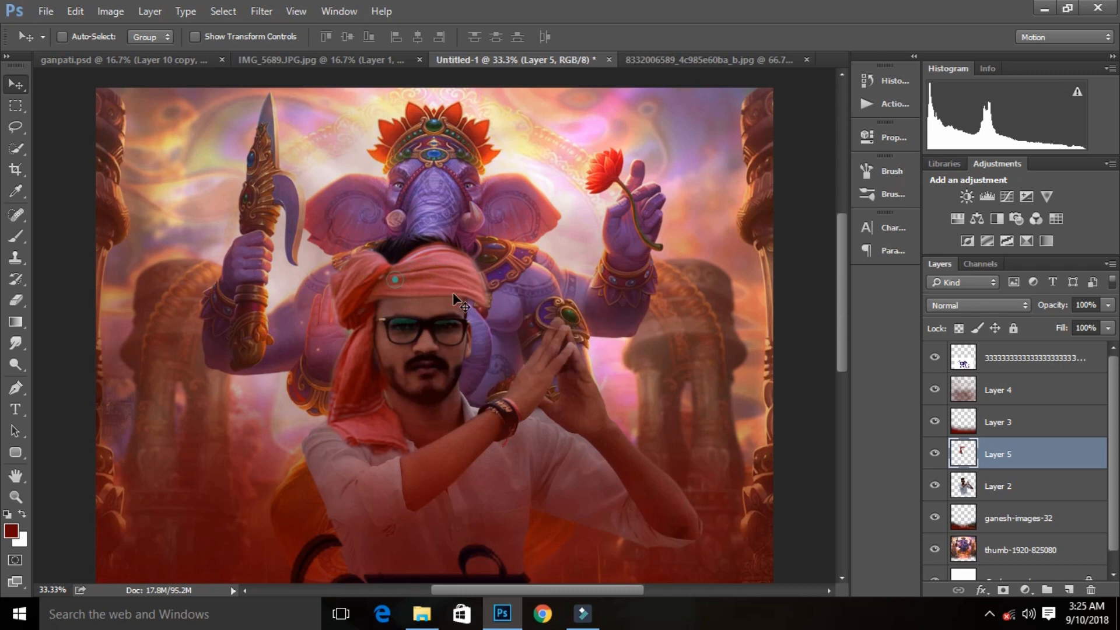
Try flipping the headscarf horizontally and realigning it over the man's forehead.
{"action": "key", "text": "ctrl+t"}
{"action": "right_click", "coordinate": [543, 325]}
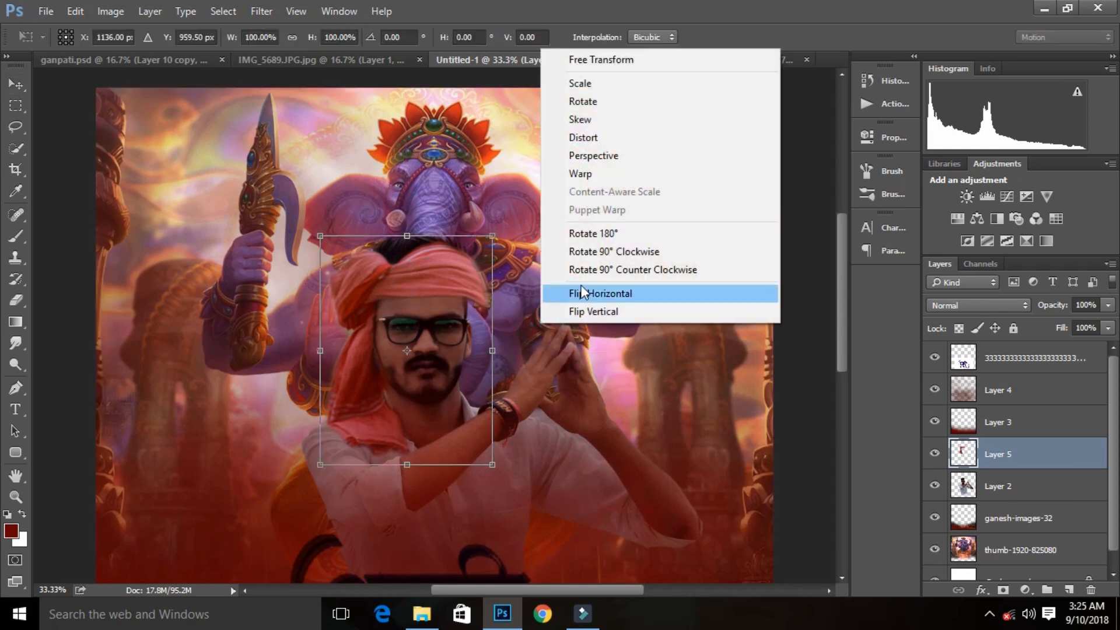
{"action": "left_click", "coordinate": [578, 293]}
{"action": "left_click_drag", "start_coordinate": [477, 328], "coordinate": [493, 329]}
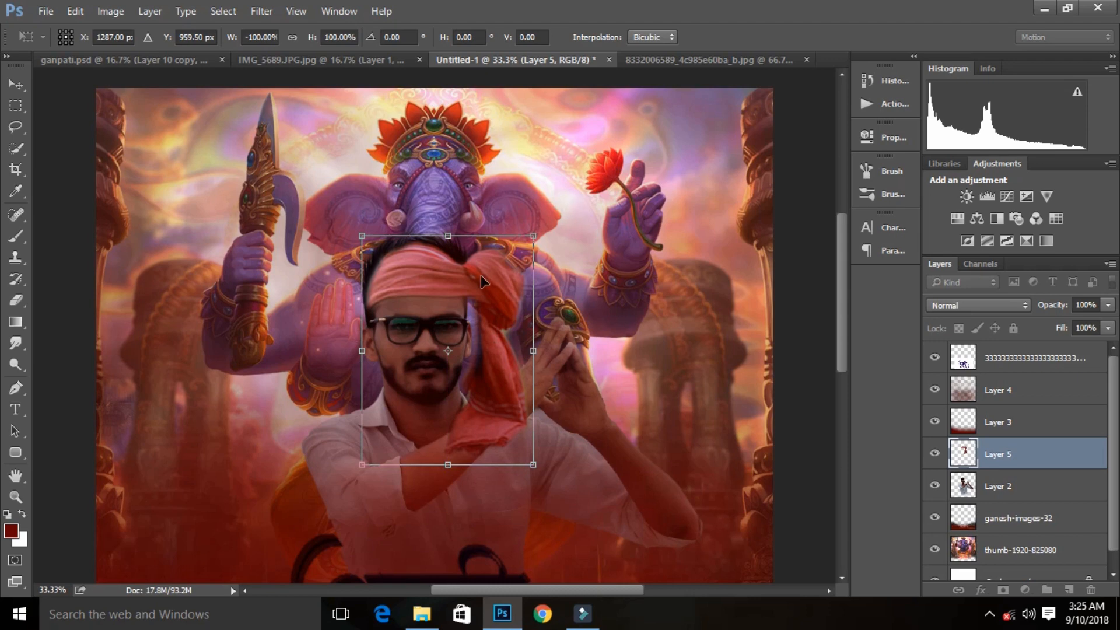
{"action": "key", "text": "Return"}
Set the Eraser to a round tip at 800 px and undo the headscarf's horizontal flip.
{"action": "key", "text": "e"}
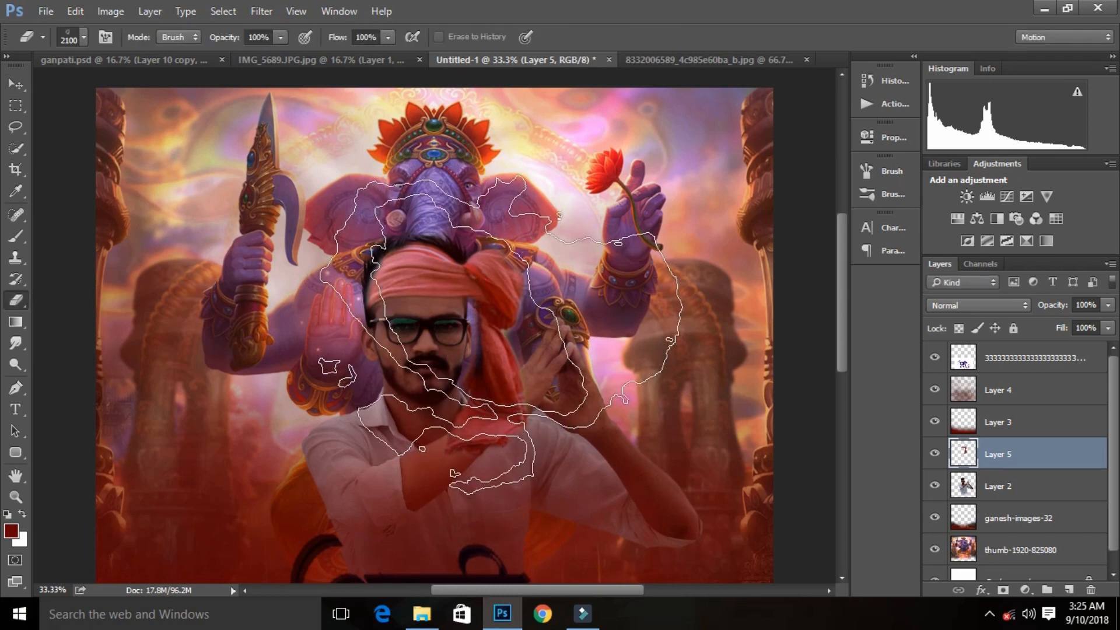
{"action": "right_click", "coordinate": [602, 293]}
{"action": "double_click", "coordinate": [637, 381]}
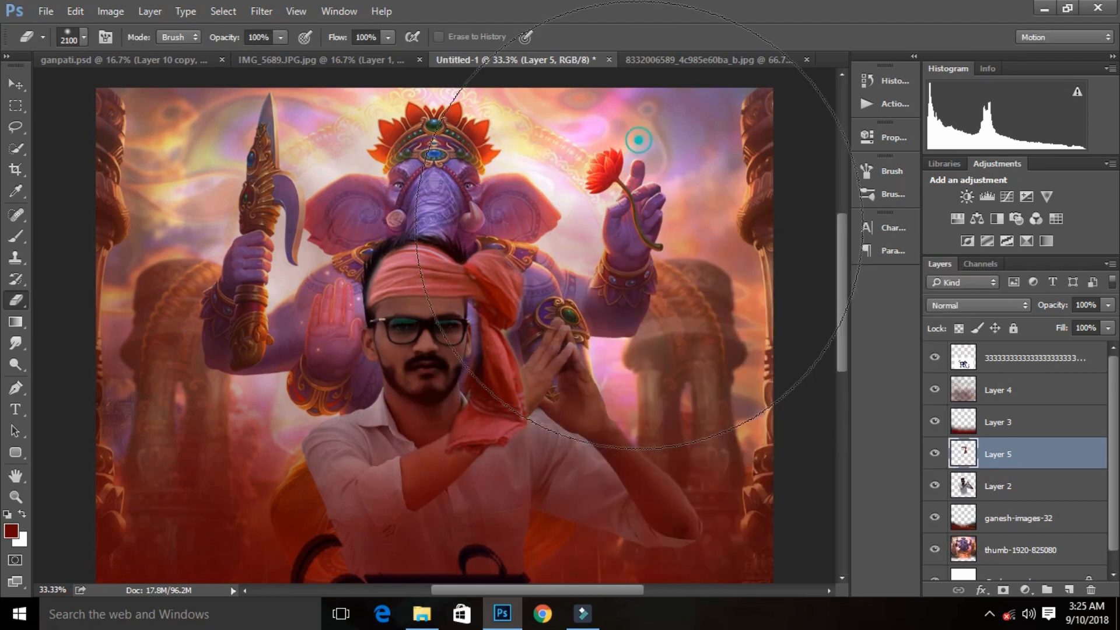
{"action": "key", "text": "bracketleft"}
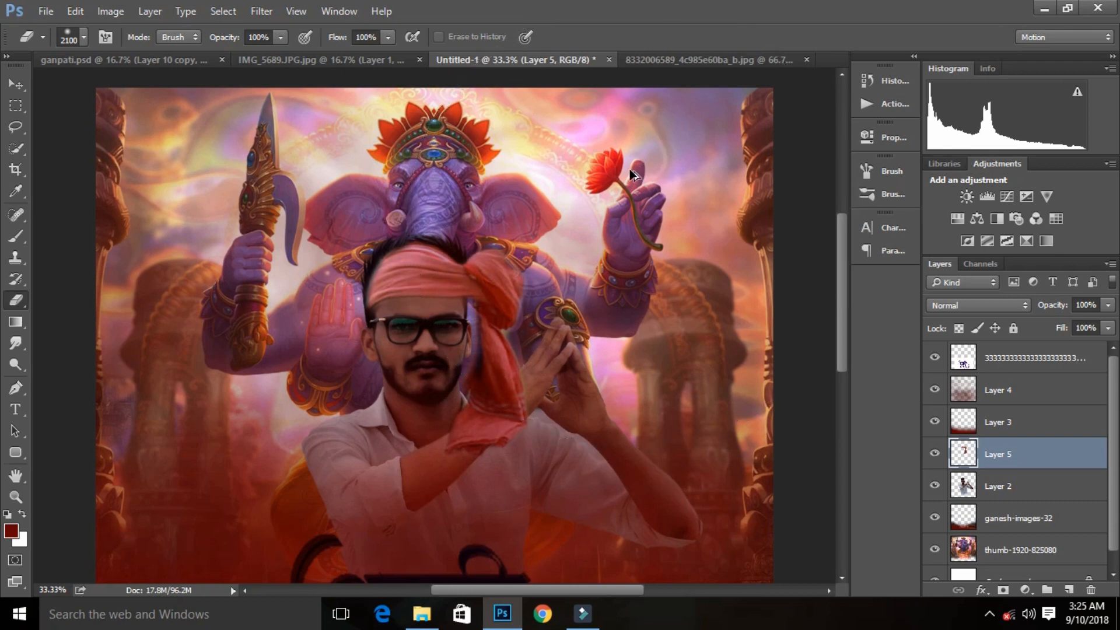
{"action": "key", "text": "ctrl+z"}
{"action": "key", "text": "bracketleft"}
{"action": "key", "text": "bracketleft"}
{"action": "key", "text": "bracketleft"}
{"action": "key", "text": "bracketleft"}
{"action": "key", "text": "bracketleft"}
{"action": "key", "text": "bracketleft"}
{"action": "key", "text": "bracketleft"}
{"action": "key", "text": "bracketleft"}
{"action": "key", "text": "bracketleft"}
{"action": "key", "text": "bracketleft"}
{"action": "key", "text": "bracketleft"}
{"action": "key", "text": "bracketleft"}
{"action": "key", "text": "bracketleft"}
{"action": "key", "text": "bracketleft"}
{"action": "key", "text": "bracketleft"}
{"action": "key", "text": "bracketleft"}
{"action": "key", "text": "bracketleft"}
{"action": "key", "text": "bracketleft"}
{"action": "key", "text": "bracketleft"}
{"action": "key", "text": "bracketleft"}
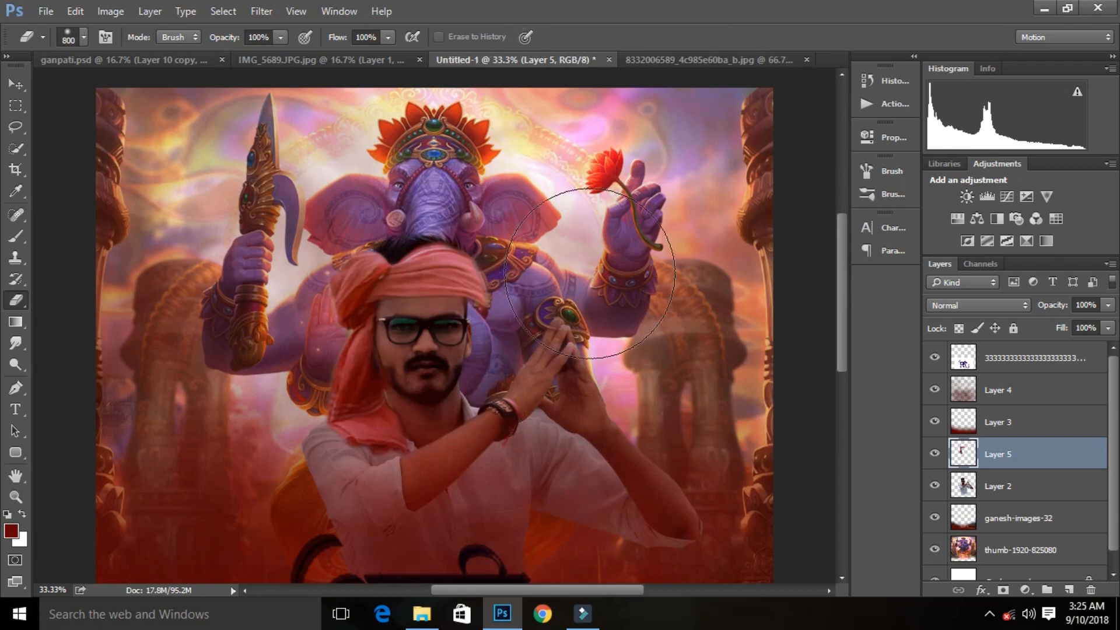
Flip the headscarf on Layer 5 horizontally, scale it to about 95%, and position it over the man's forehead.
{"action": "key", "text": "ctrl+t"}
{"action": "right_click", "coordinate": [573, 286]}
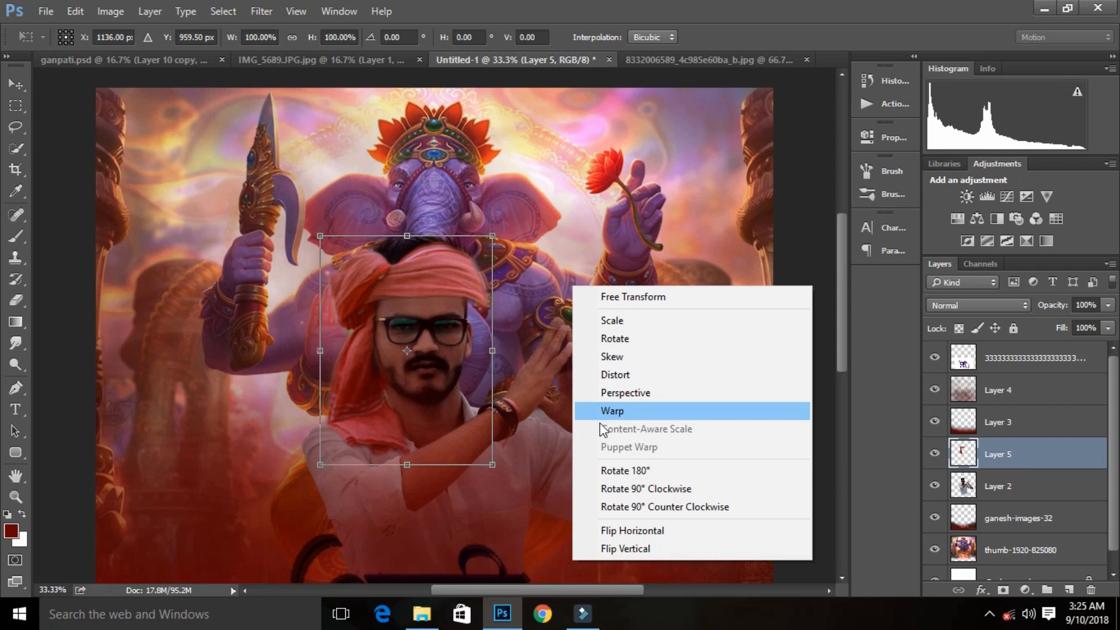
{"action": "left_click", "coordinate": [603, 531]}
{"action": "left_click_drag", "start_coordinate": [441, 335], "coordinate": [478, 327]}
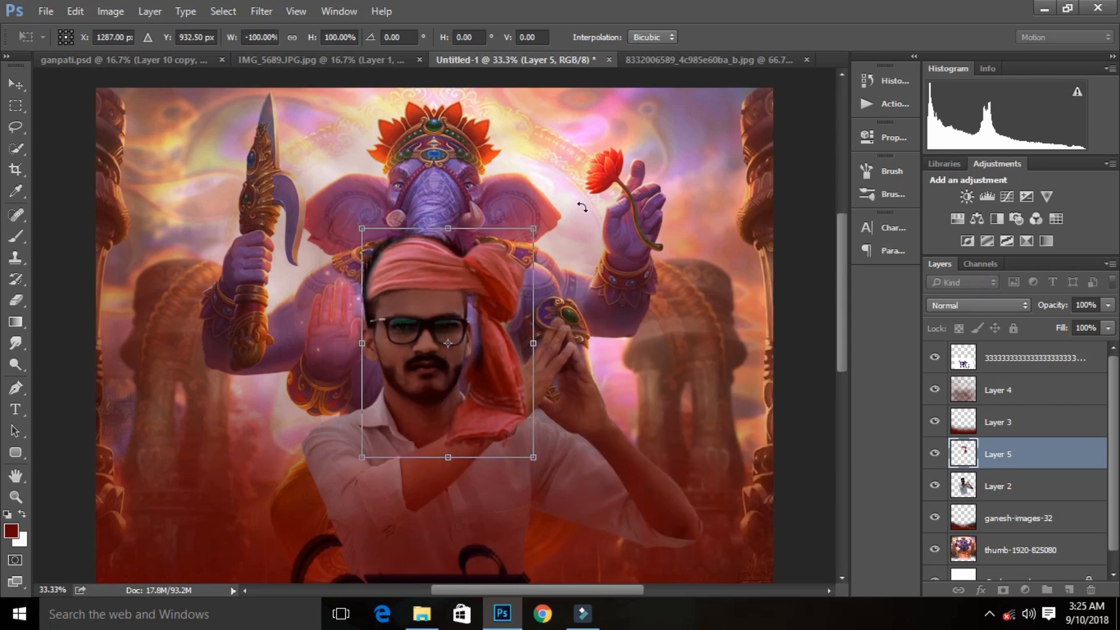
{"action": "left_click_drag", "start_coordinate": [530, 228], "coordinate": [525, 240]}
{"action": "left_click_drag", "start_coordinate": [505, 282], "coordinate": [505, 303]}
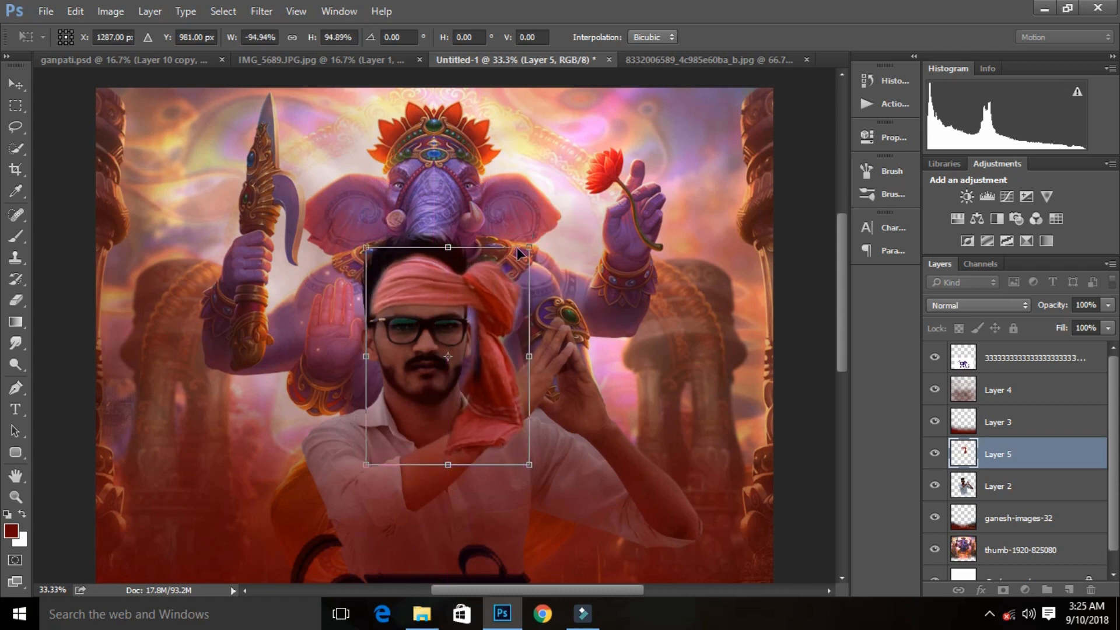
{"action": "key", "text": "Return"}
Erase the part of the headscarf layer above the forehead band with a 40 px Eraser to uncover the hair.
{"action": "key", "text": "e"}
{"action": "mouse_move", "coordinate": [458, 272]}
{"action": "left_mouse_down"}
{"action": "mouse_move", "coordinate": [421, 270]}
{"action": "mouse_move", "coordinate": [444, 263]}
{"action": "left_mouse_up"}
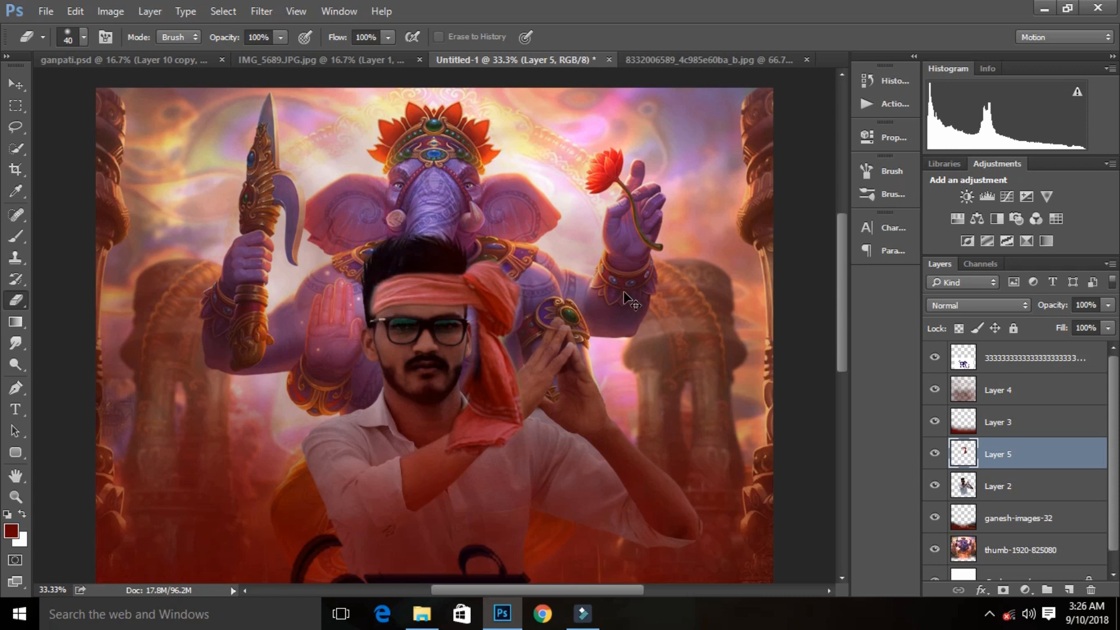
Narrow the headscarf slightly, rotate it about -1.45°, and realign it over the man's forehead.
{"action": "key", "text": "ctrl+t"}
{"action": "left_click_drag", "start_coordinate": [351, 314], "coordinate": [354, 309]}
{"action": "left_click_drag", "start_coordinate": [366, 349], "coordinate": [361, 351]}
{"action": "left_click_drag", "start_coordinate": [532, 358], "coordinate": [521, 357]}
{"action": "left_click_drag", "start_coordinate": [484, 345], "coordinate": [479, 343]}
{"action": "left_click_drag", "start_coordinate": [572, 336], "coordinate": [580, 328]}
{"action": "left_click_drag", "start_coordinate": [488, 320], "coordinate": [492, 313]}
{"action": "key", "text": "Down"}
{"action": "key", "text": "Down"}
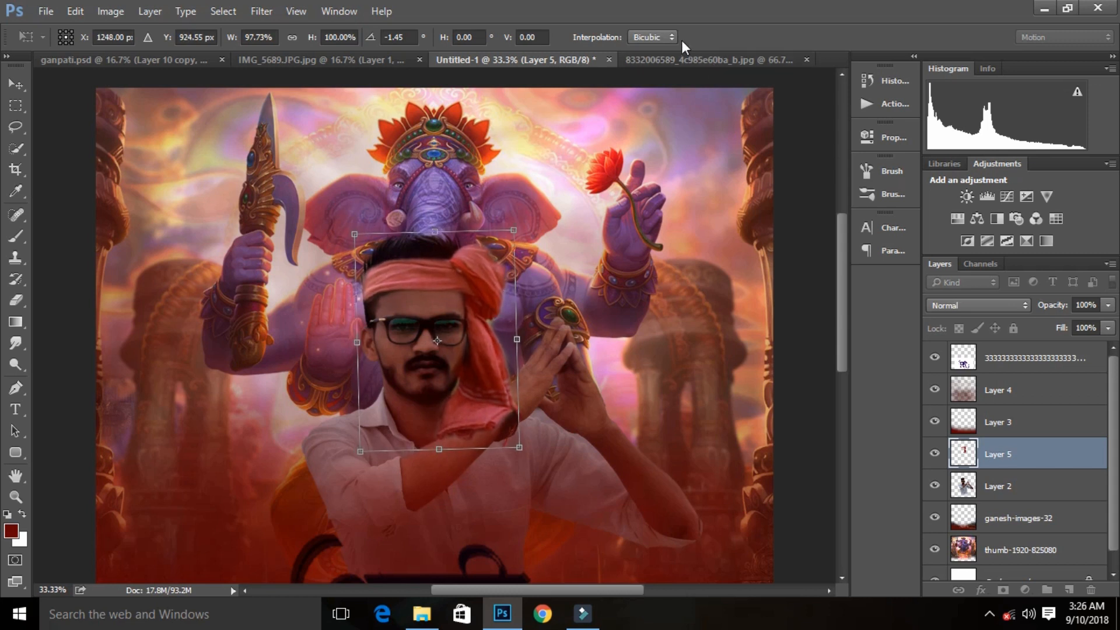
{"action": "key", "text": "Return"}
{"action": "key", "text": "e"}
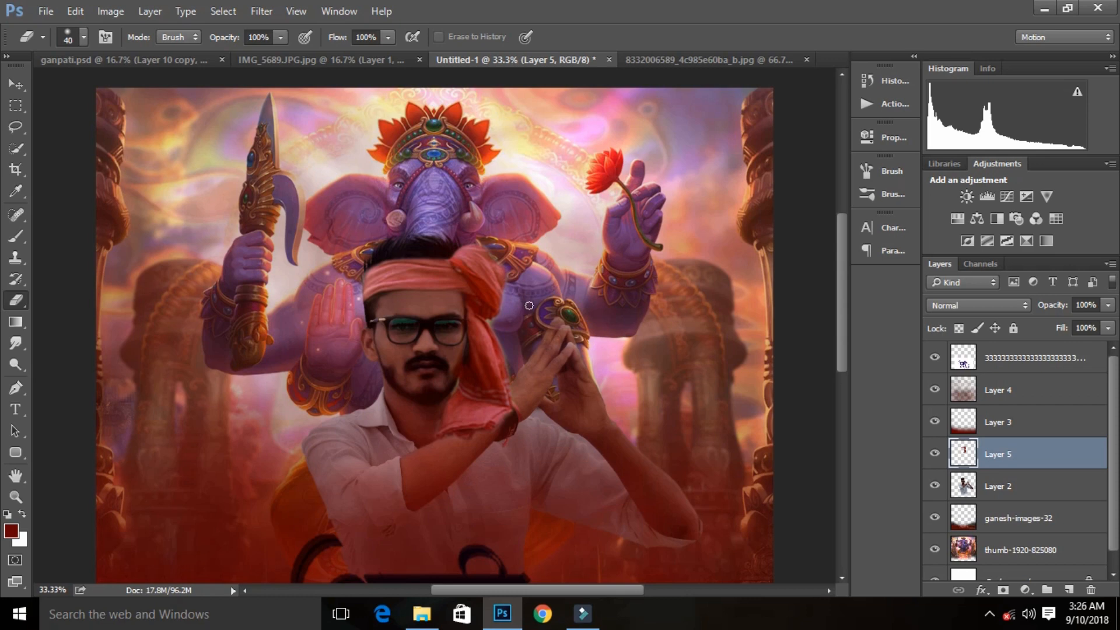
Load the headscarf's outline as a selection, invert it, and delete the stray pixels outside it.
{"action": "left_click", "coordinate": [963, 453], "text": "ctrl"}
{"action": "key", "text": "w"}
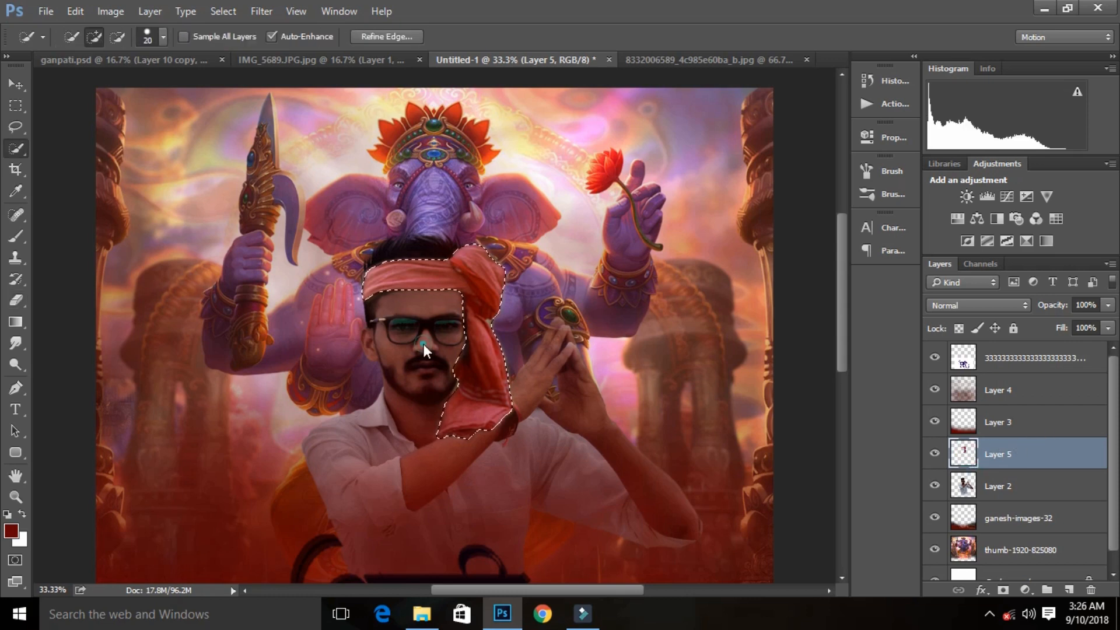
{"action": "right_click", "coordinate": [422, 344]}
{"action": "left_click", "coordinate": [464, 85]}
{"action": "left_click", "coordinate": [641, 207]}
{"action": "right_click", "coordinate": [474, 289]}
{"action": "left_click", "coordinate": [527, 322]}
{"action": "key", "text": "Delete"}
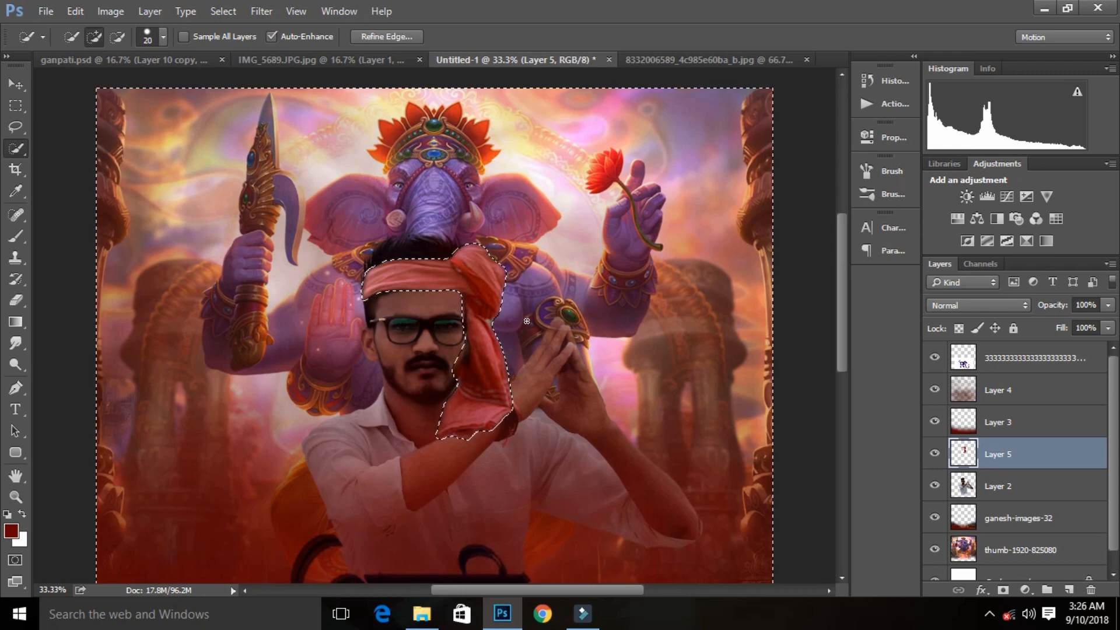
{"action": "key", "text": "ctrl+d"}
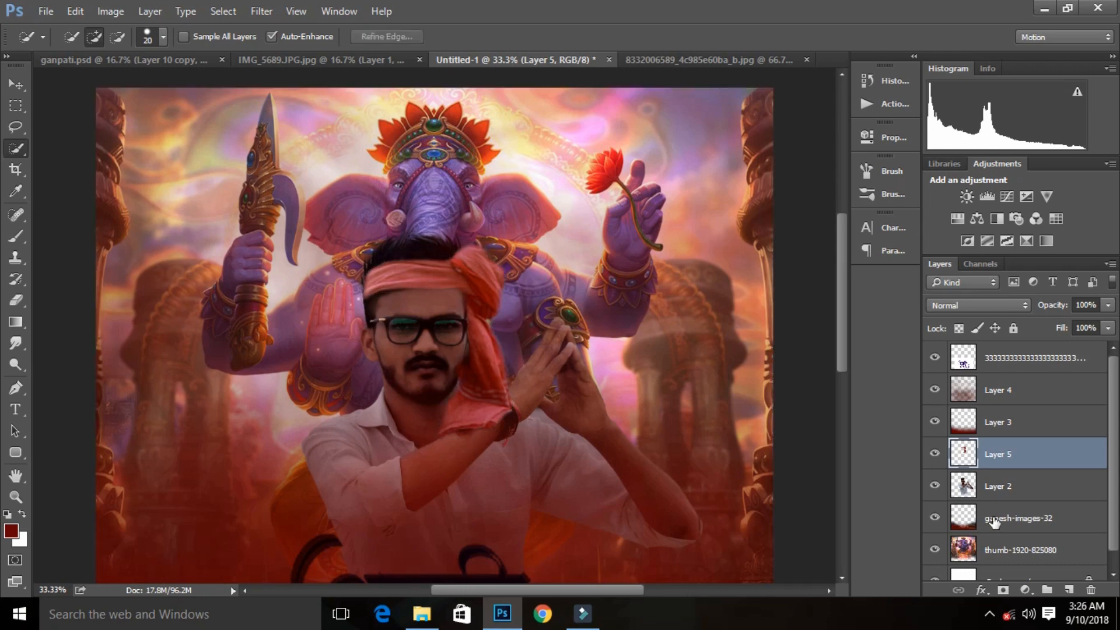
Clip a Hue/Saturation adjustment with Saturation +48 and Lightness -27 to the headscarf and merge it with Layer 5.
{"action": "left_click", "coordinate": [1024, 590]}
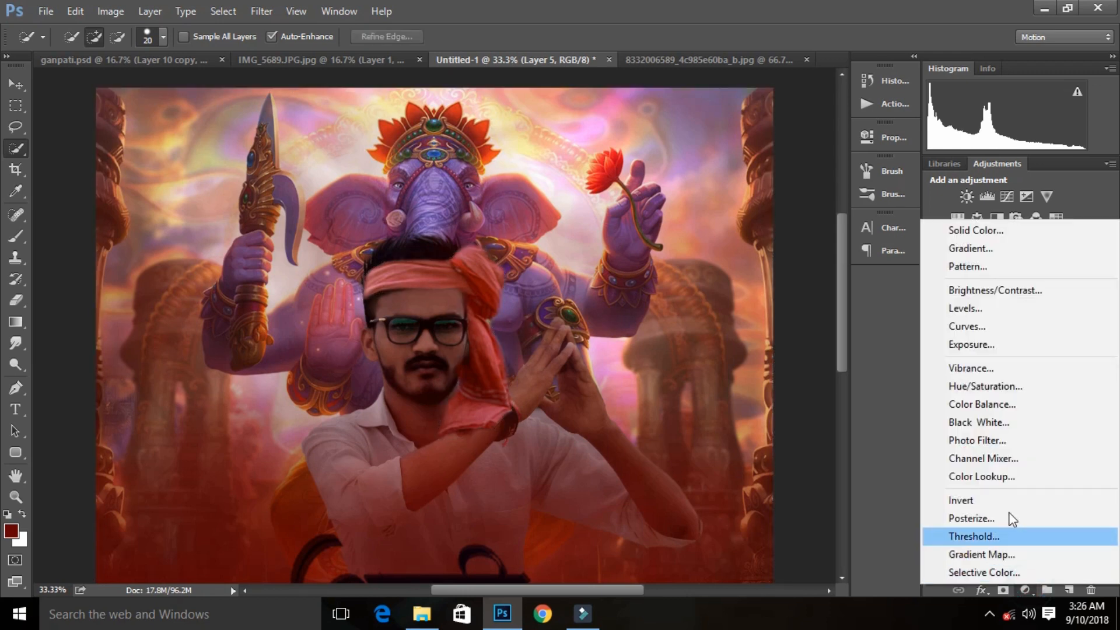
{"action": "left_click", "coordinate": [974, 383]}
{"action": "left_click_drag", "start_coordinate": [753, 270], "coordinate": [733, 304]}
{"action": "left_click", "coordinate": [722, 402]}
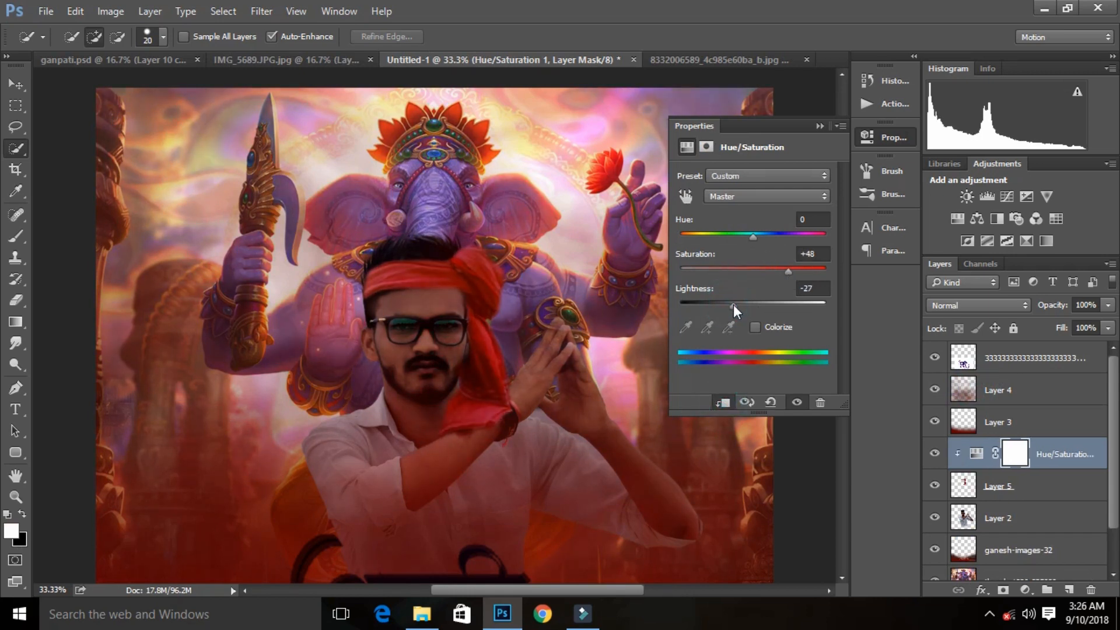
{"action": "left_click", "coordinate": [820, 126]}
{"action": "left_click", "coordinate": [1039, 490], "text": "shift"}
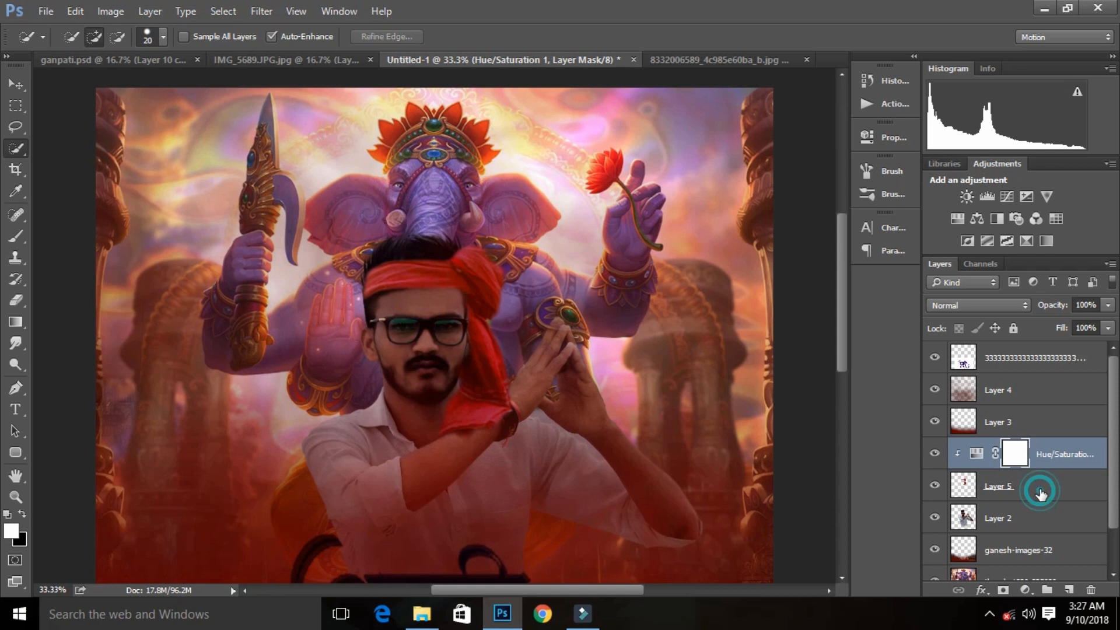
{"action": "key", "text": "ctrl+e"}
Select the headscarf's outline and paint it dark red on a new layer with a 250 px brush at 100% opacity.
{"action": "left_click", "coordinate": [977, 455], "text": "ctrl"}
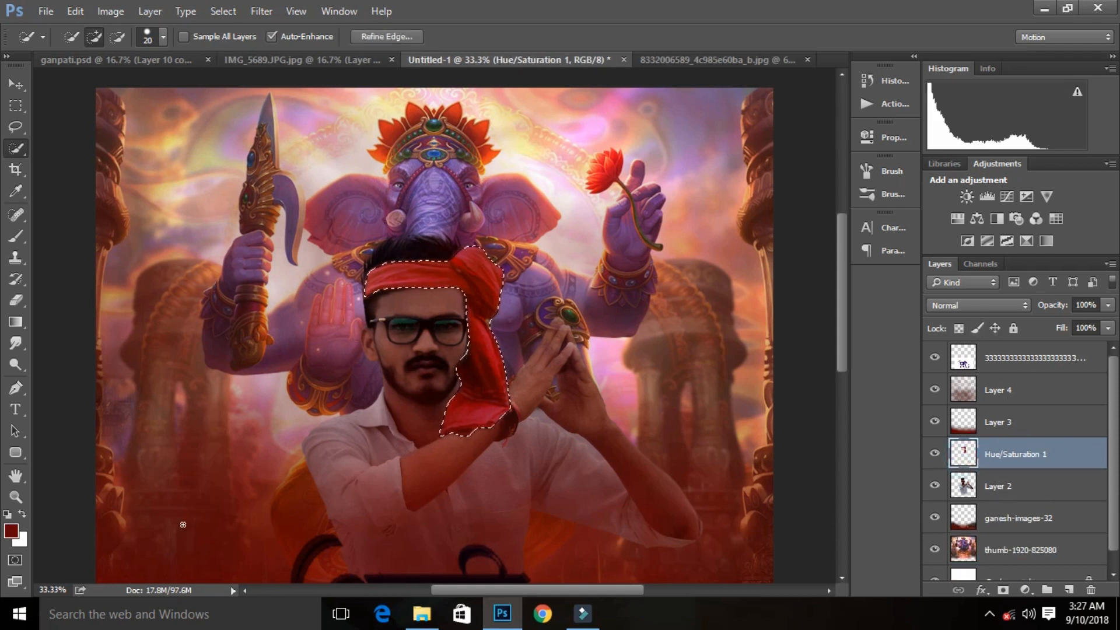
{"action": "left_click", "coordinate": [1069, 588]}
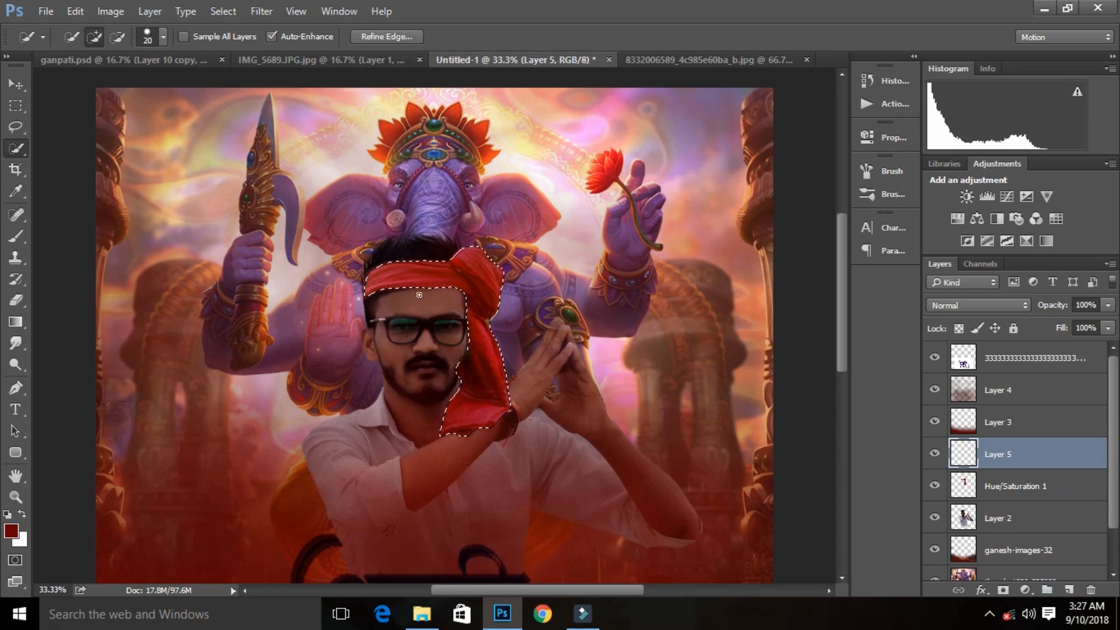
{"action": "left_click", "coordinate": [15, 236]}
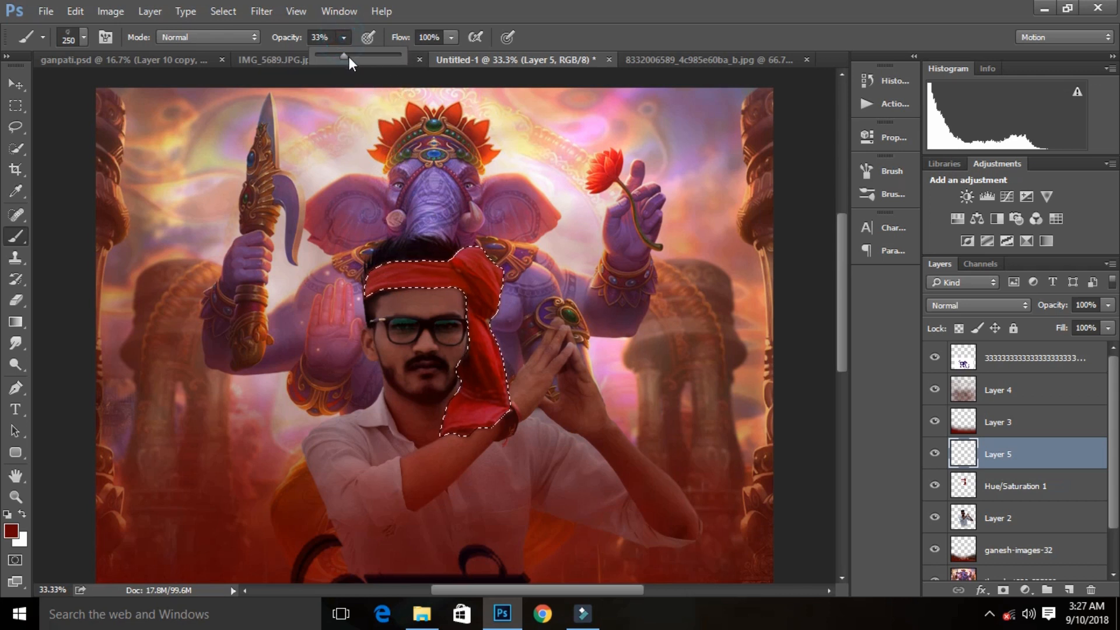
{"action": "key", "text": "0"}
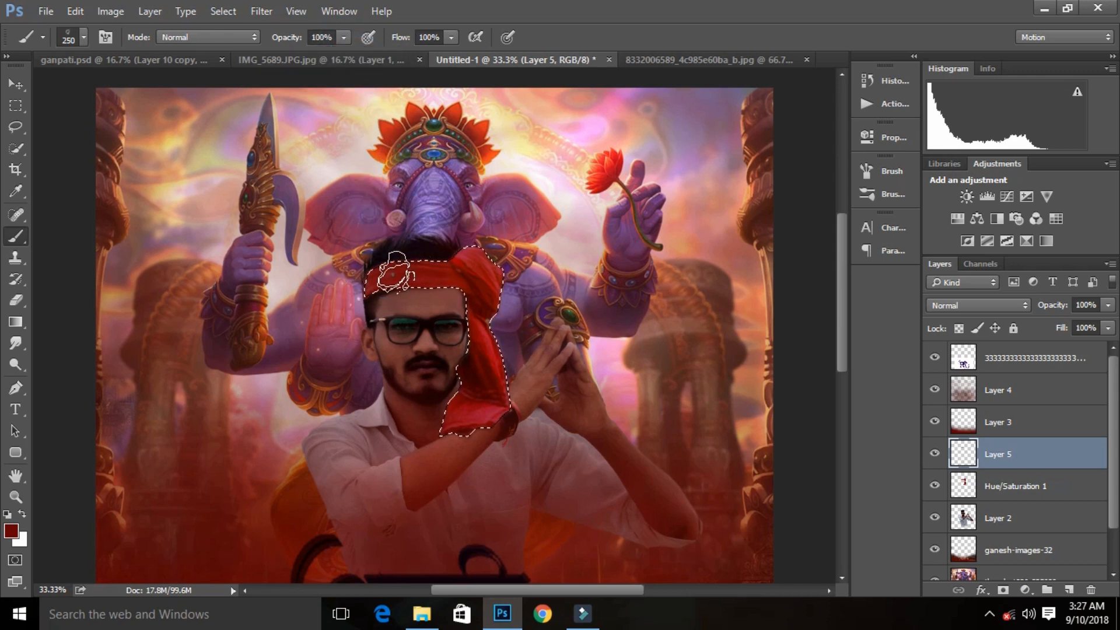
{"action": "left_click", "coordinate": [404, 282]}
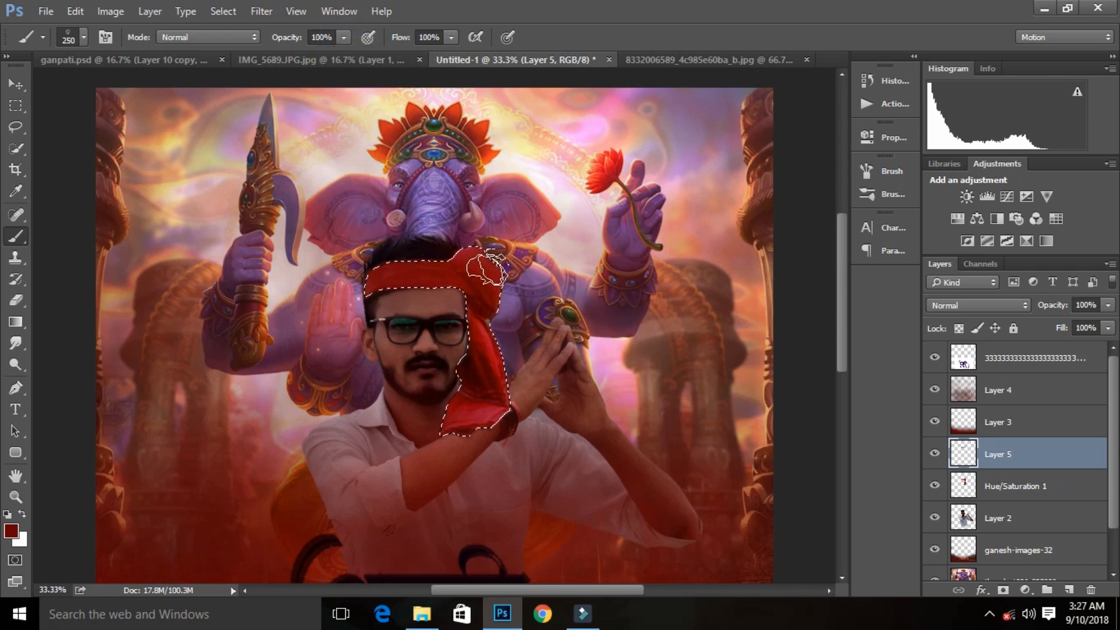
Set the dark red paint layer to Multiply at 77% opacity and merge it with the headscarf layer.
{"action": "left_click", "coordinate": [1025, 305]}
{"action": "left_click", "coordinate": [951, 354]}
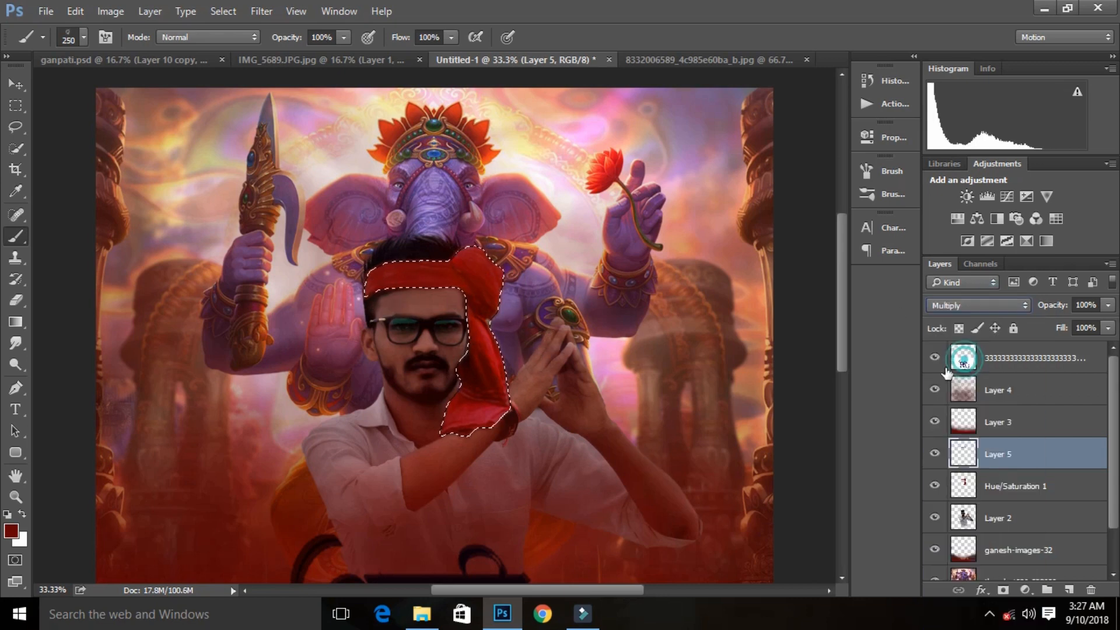
{"action": "key", "text": "ctrl+d"}
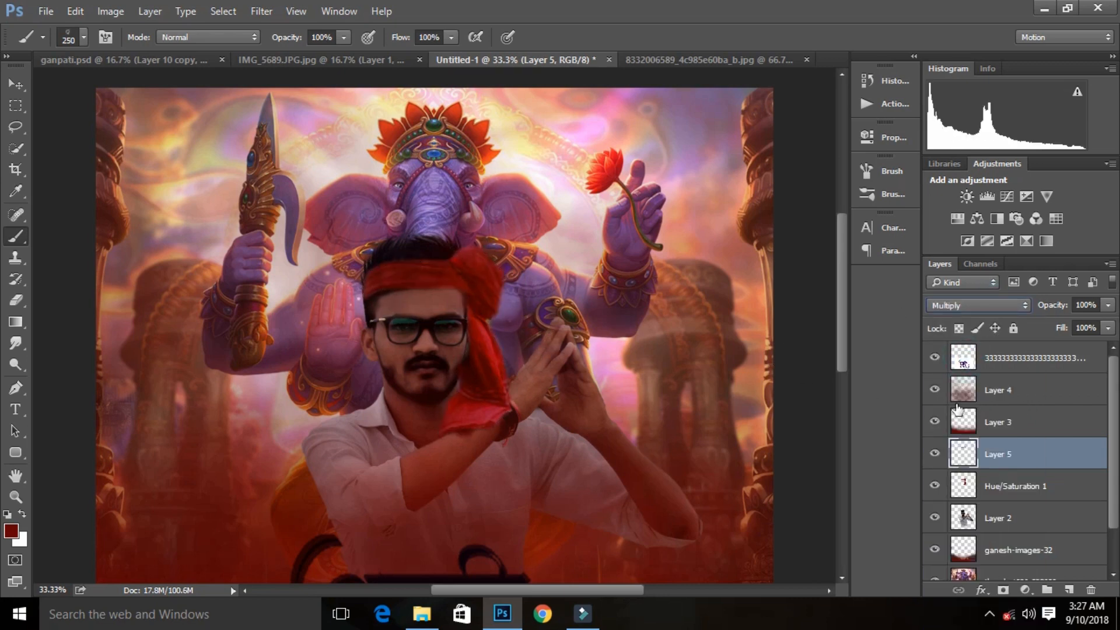
{"action": "key", "text": "ctrl+minus"}
{"action": "key", "text": "ctrl+minus"}
{"action": "key", "text": "ctrl+plus"}
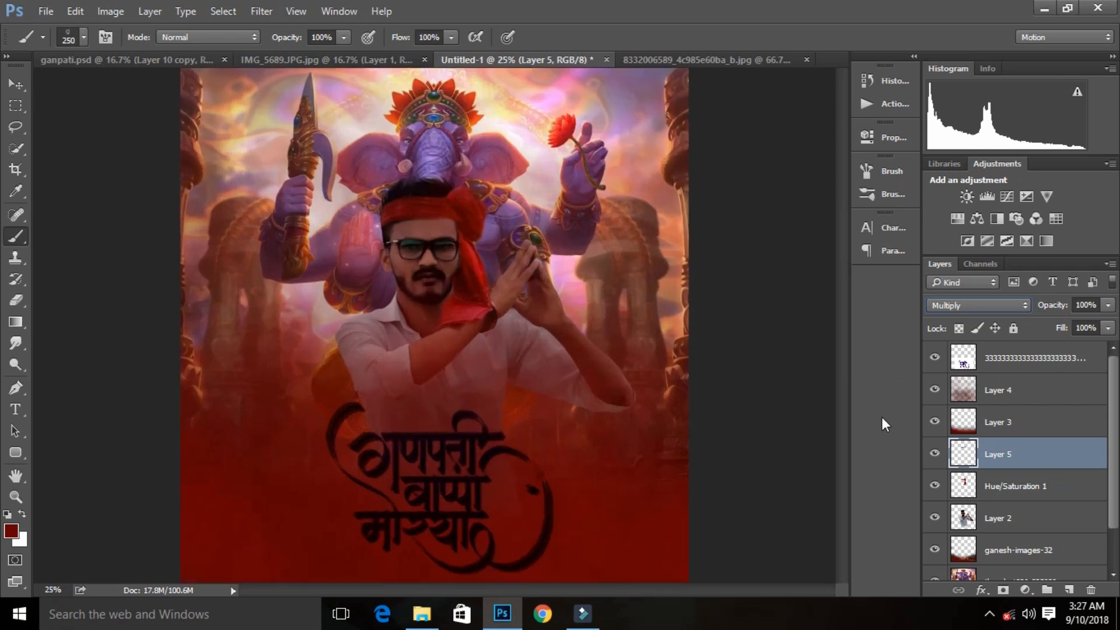
{"action": "left_click_drag", "start_coordinate": [1108, 305], "coordinate": [1075, 349]}
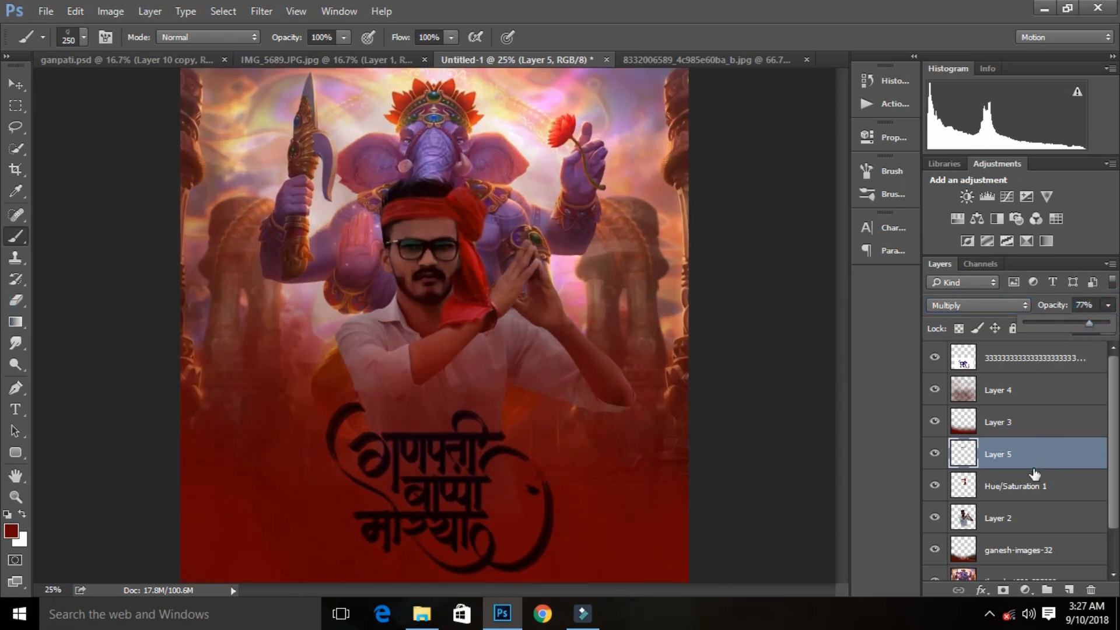
{"action": "left_click", "coordinate": [1031, 486], "text": "shift"}
{"action": "key", "text": "ctrl+e"}
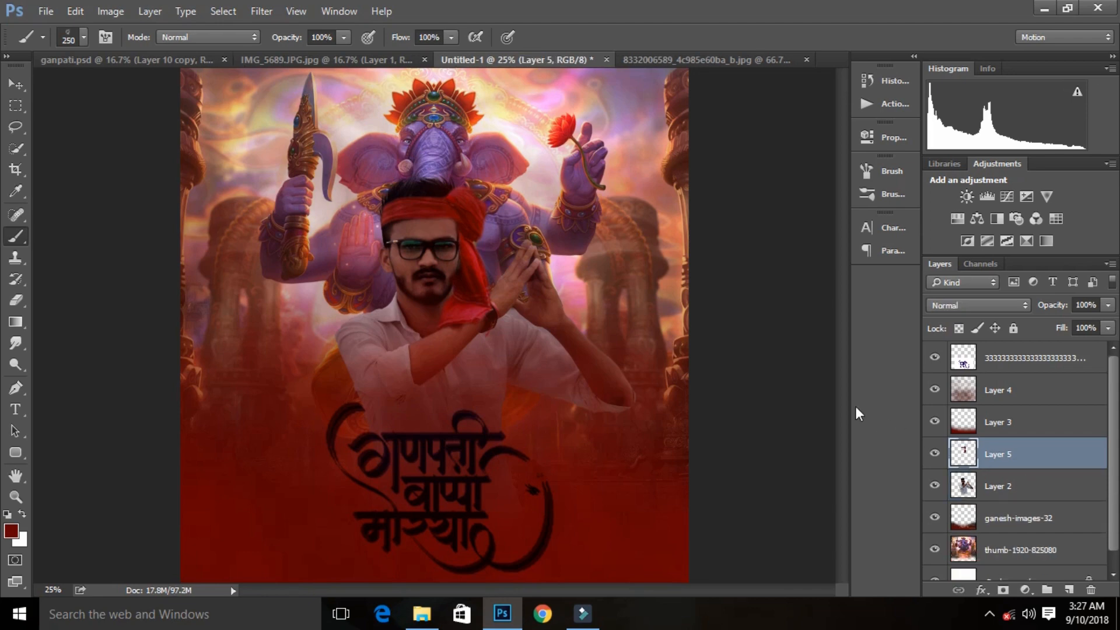
Lower the headscarf layer's opacity to 47% and erase the cloth overlapping the man's wrist and bracelets with the 40 px Eraser.
{"action": "key", "text": "ctrl+minus"}
{"action": "key", "text": "ctrl+plus"}
{"action": "key", "text": "ctrl+plus"}
{"action": "key", "text": "ctrl+plus"}
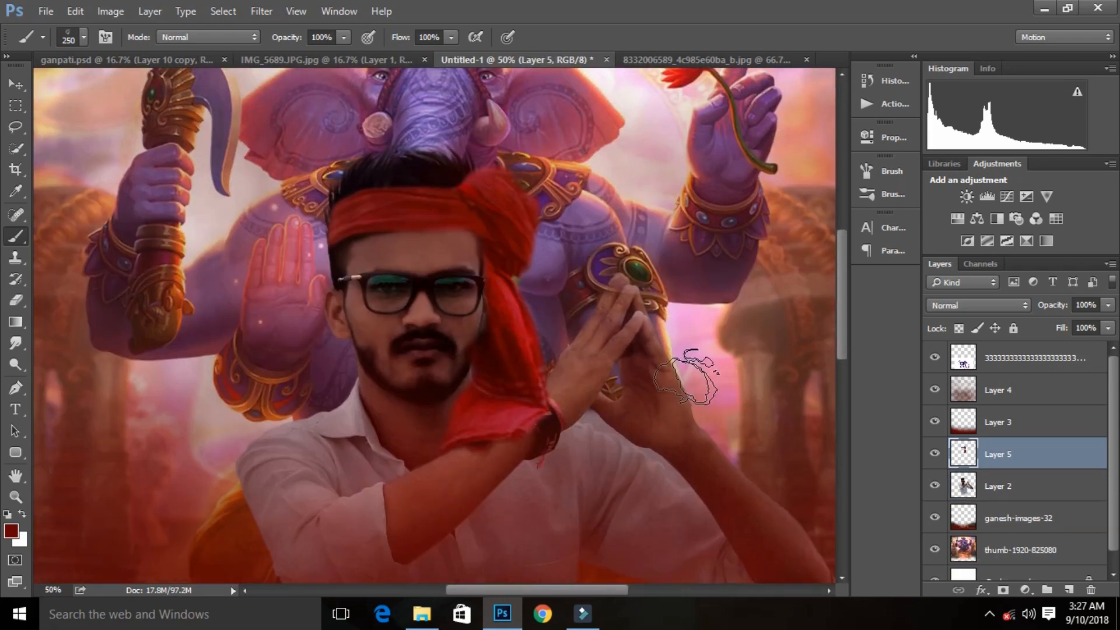
{"action": "key", "text": "e"}
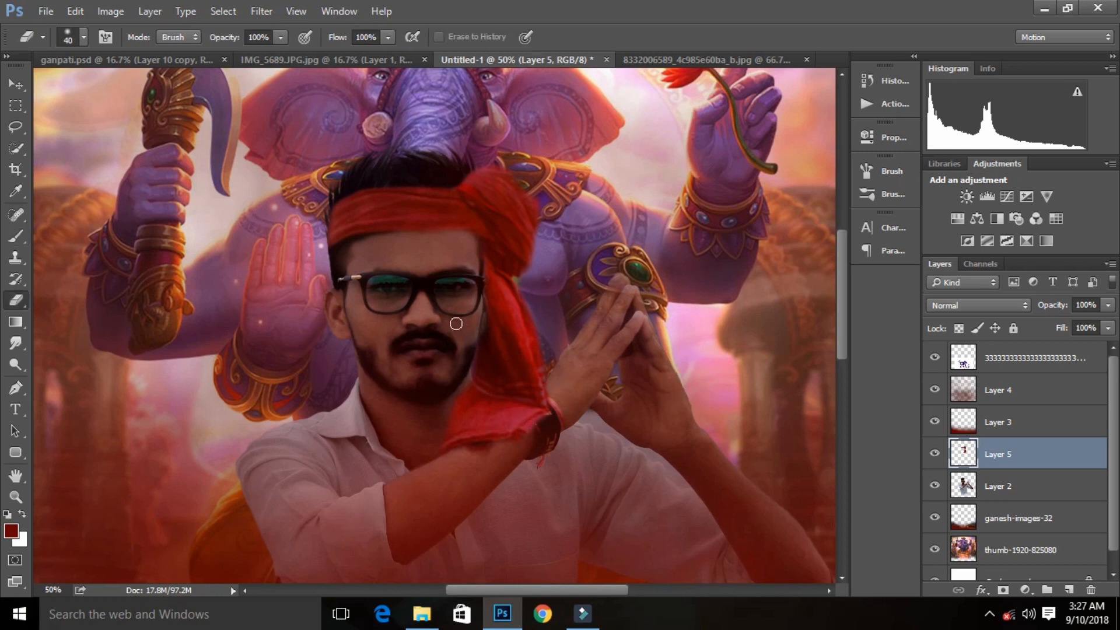
{"action": "left_click", "coordinate": [1107, 305]}
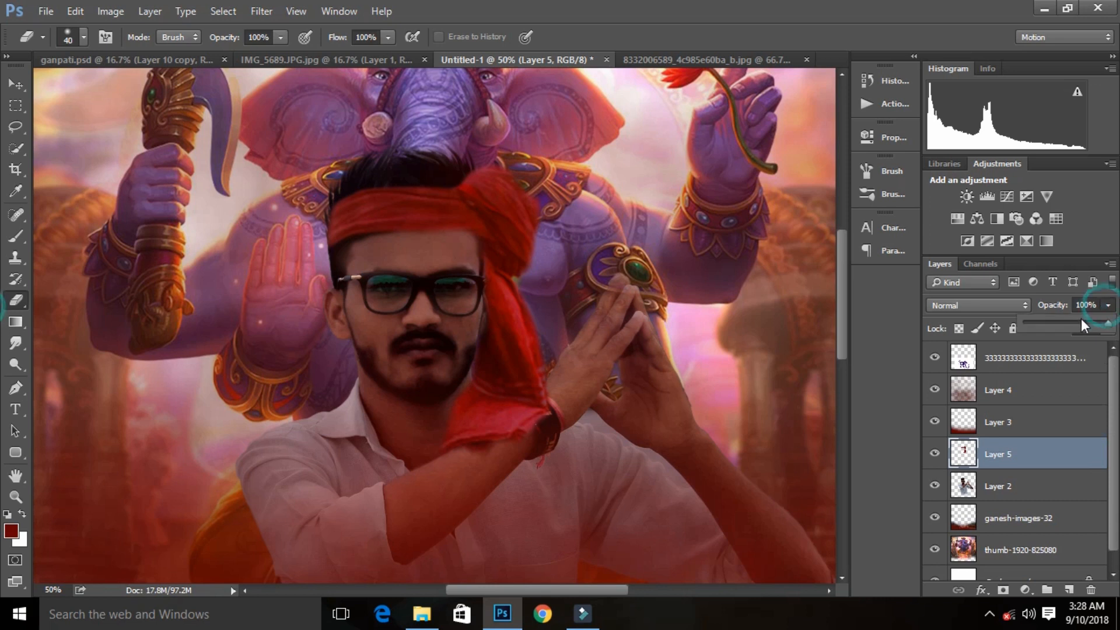
{"action": "left_click", "coordinate": [1060, 323]}
{"action": "left_click", "coordinate": [548, 402]}
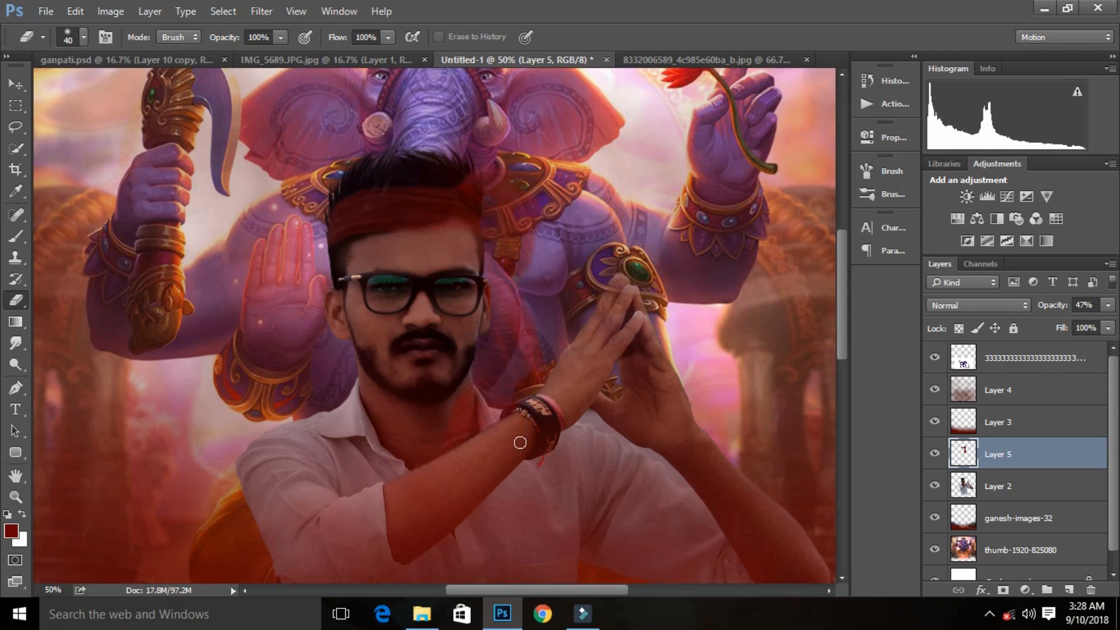
Restore the headscarf layer's opacity to 100% and clean up the cloth's edge along the forearm.
{"action": "left_click", "coordinate": [1107, 305]}
{"action": "left_click", "coordinate": [1111, 323]}
{"action": "left_click", "coordinate": [521, 464]}
{"action": "scroll", "coordinate": [512, 454], "scroll_direction": "up", "scroll_amount": 2}
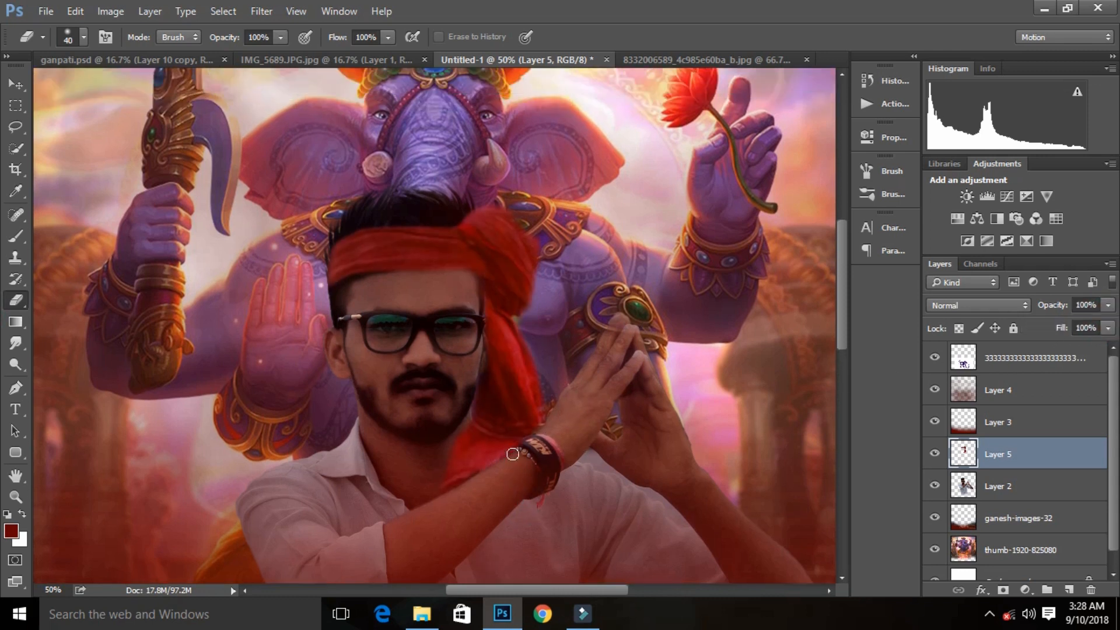
{"action": "scroll", "coordinate": [512, 454], "scroll_direction": "down", "scroll_amount": 2}
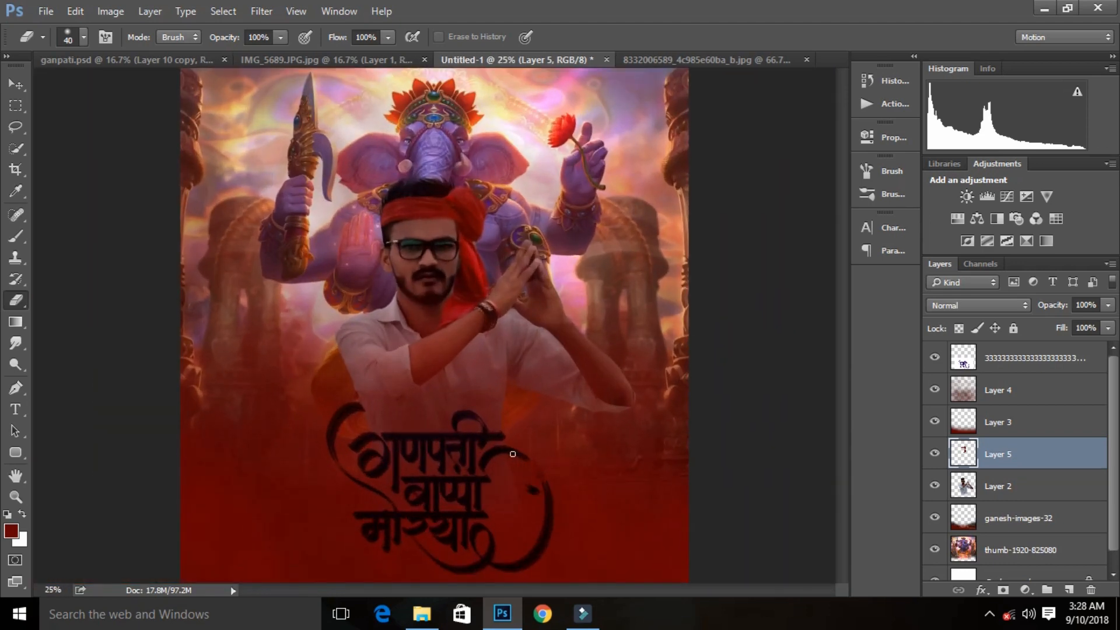
Merge the headscarf layer with the man's Layer 2.
{"action": "scroll", "coordinate": [497, 448], "scroll_direction": "up", "scroll_amount": 2}
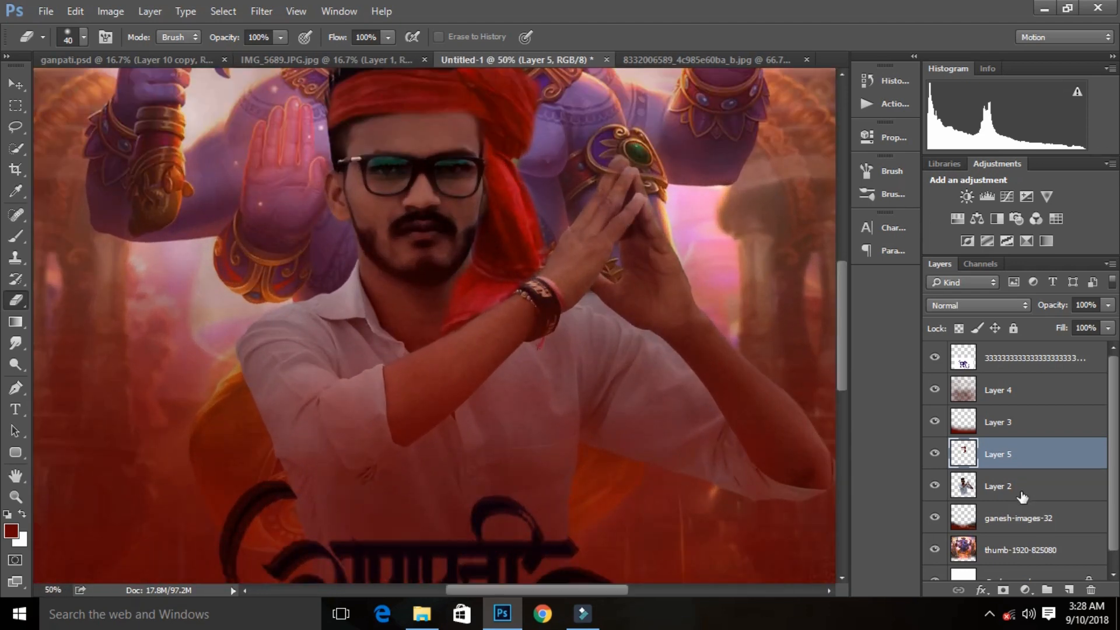
{"action": "left_click", "coordinate": [1021, 497], "text": "ctrl"}
{"action": "right_click", "coordinate": [1029, 484]}
{"action": "left_click", "coordinate": [892, 561]}
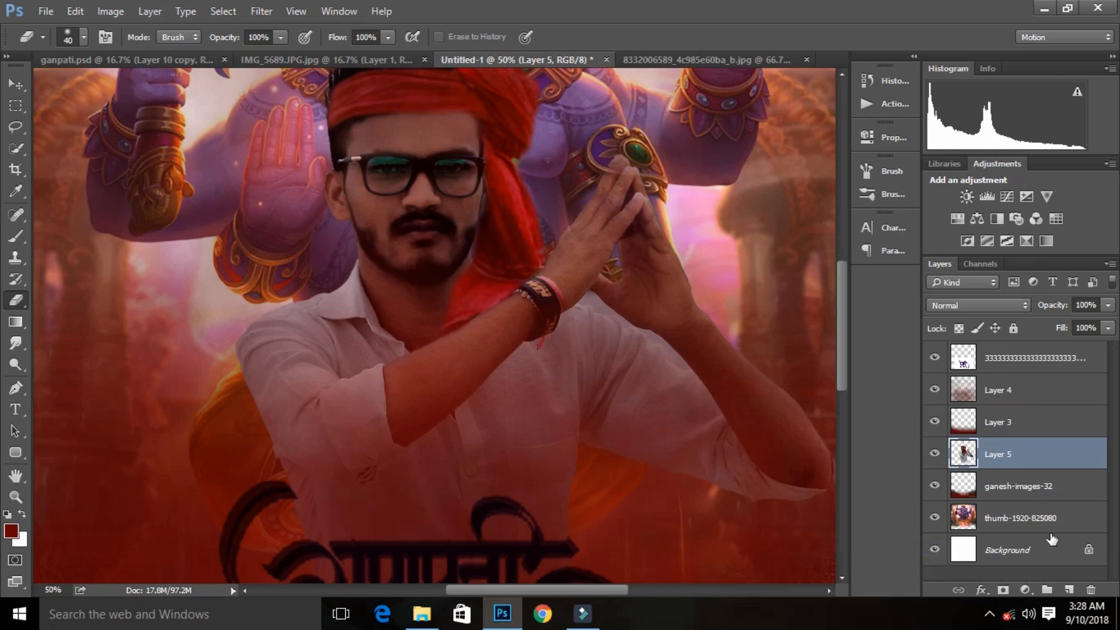
Add a new layer above the merged man layer and set the foreground colour to pure red (ff0000).
{"action": "left_click", "coordinate": [1069, 590]}
{"action": "scroll", "coordinate": [344, 234], "scroll_direction": "up", "scroll_amount": 3}
{"action": "scroll", "coordinate": [344, 235], "scroll_direction": "up", "scroll_amount": 3}
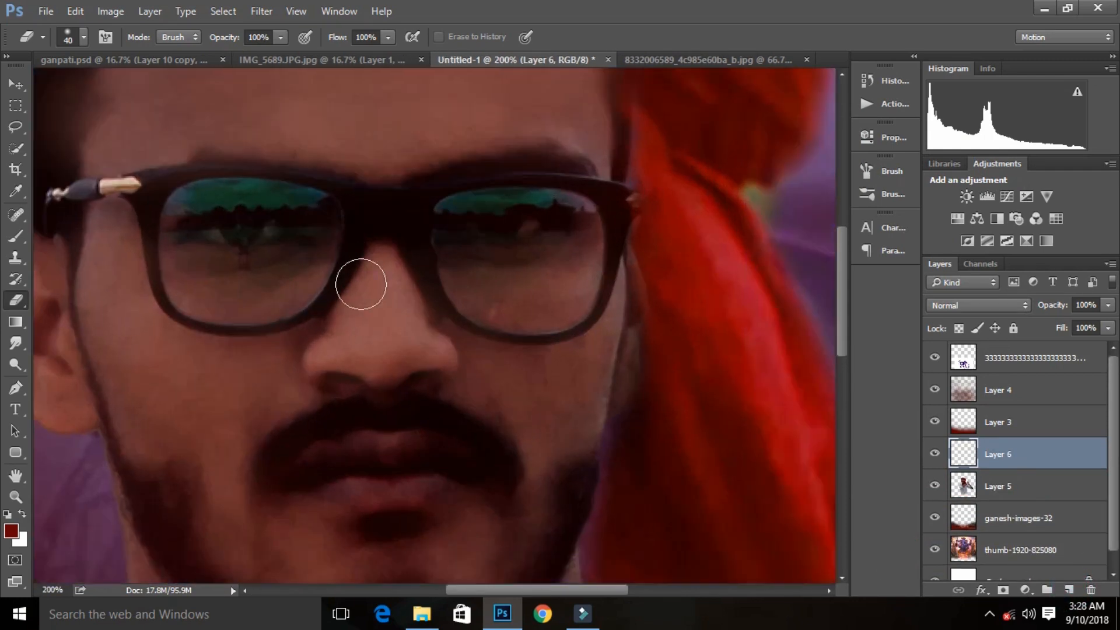
{"action": "left_click", "coordinate": [22, 516]}
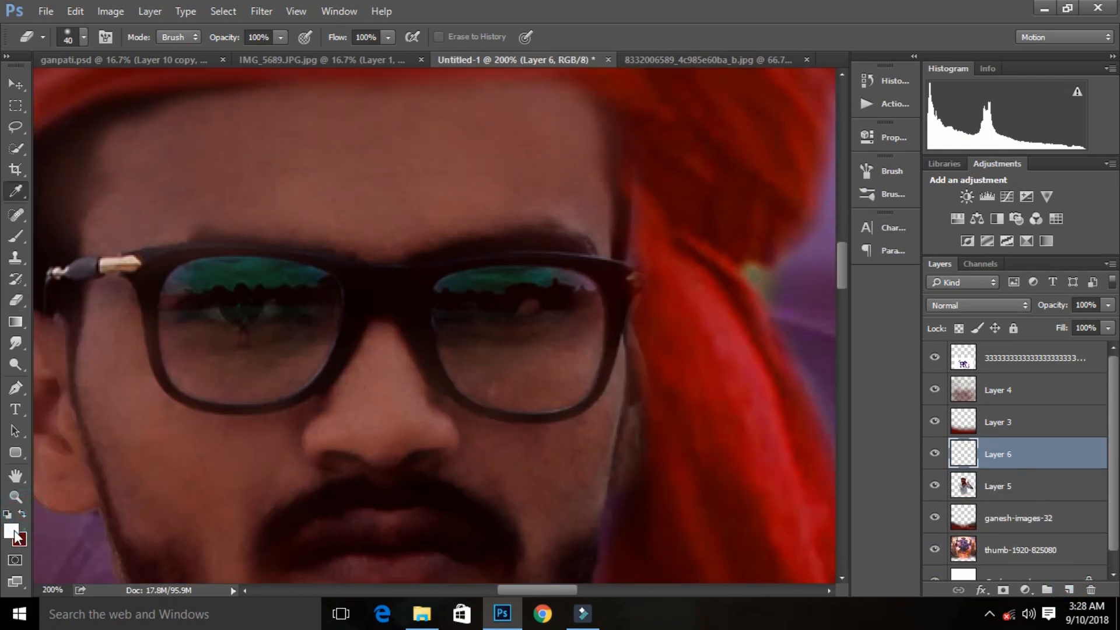
{"action": "left_click", "coordinate": [13, 531]}
{"action": "left_click", "coordinate": [882, 81]}
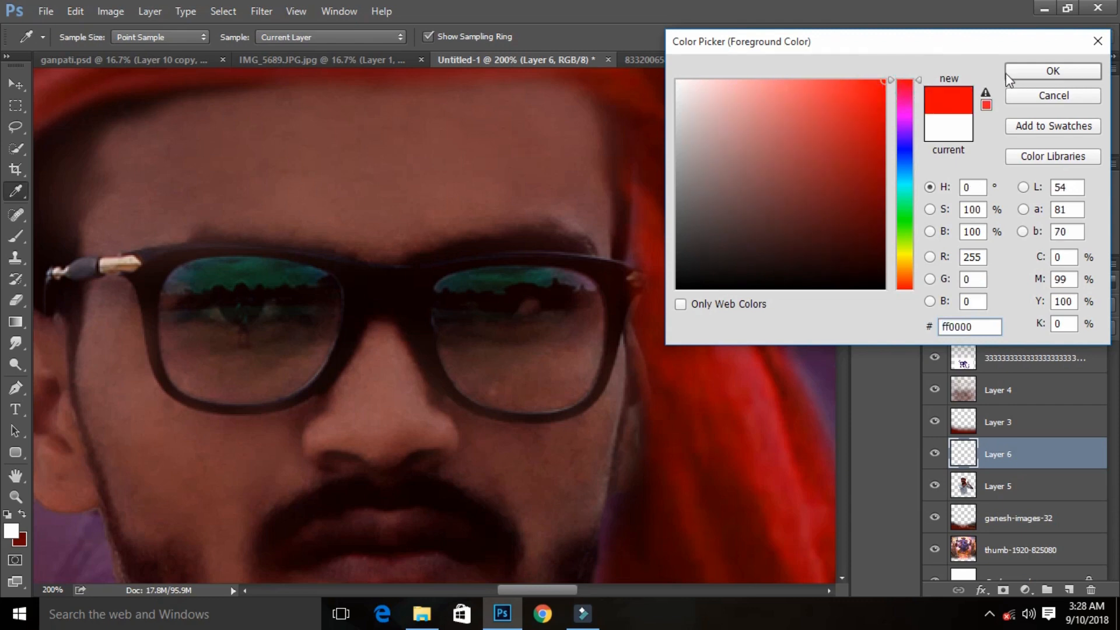
{"action": "left_click", "coordinate": [1015, 74]}
Choose a hard round tip for the Eraser and set it to 25 px.
{"action": "right_click", "coordinate": [354, 234]}
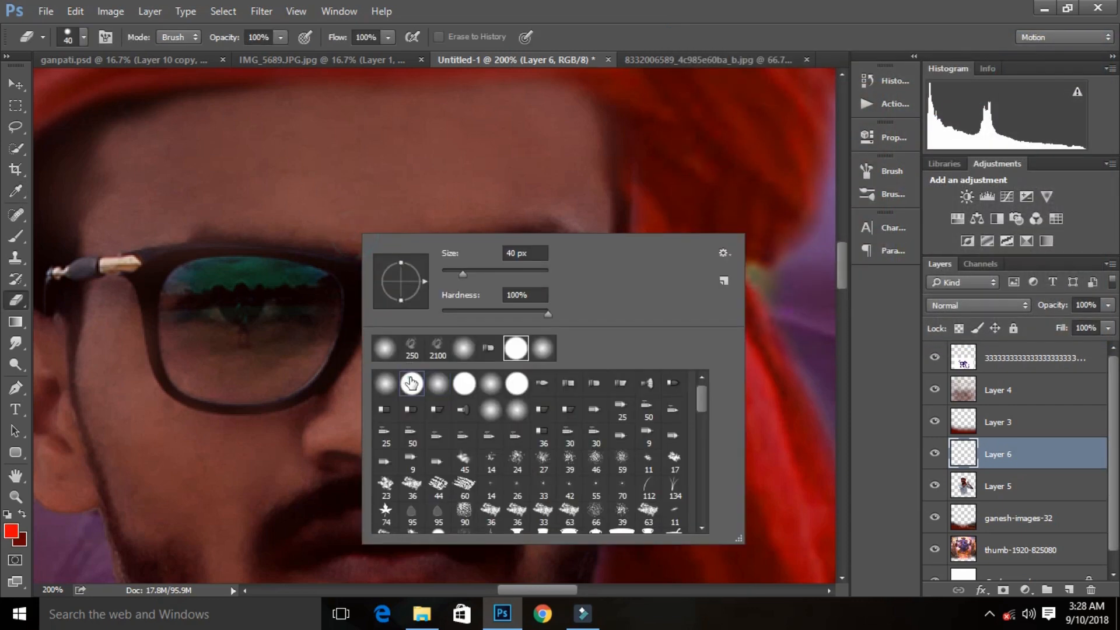
{"action": "double_click", "coordinate": [411, 383]}
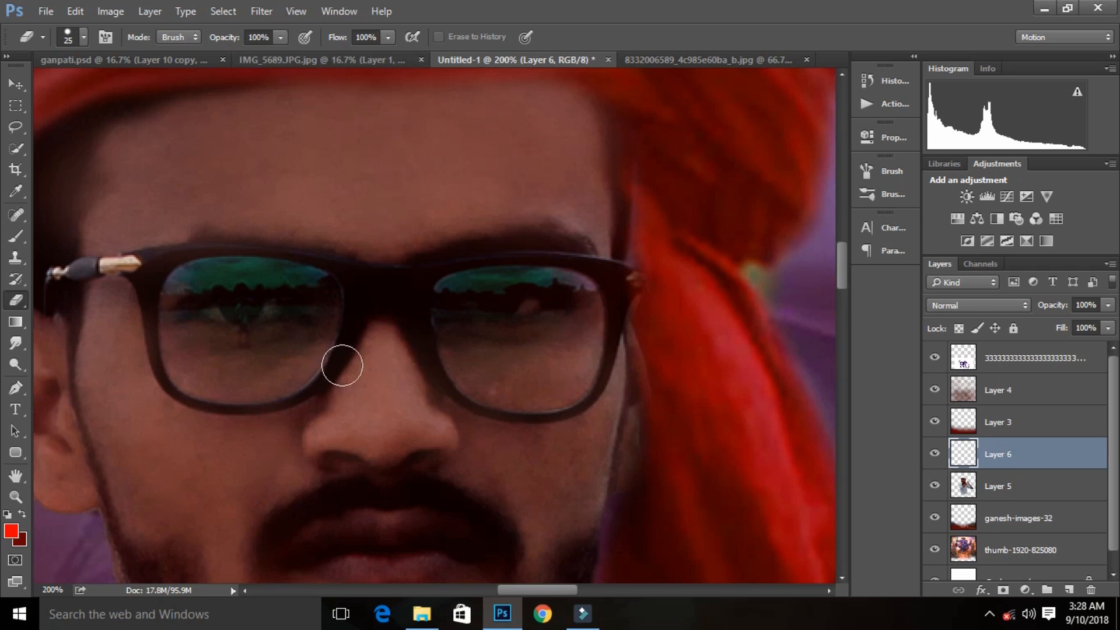
Choose a hard round tip for the Brush and set its size to 25 px.
{"action": "left_click", "coordinate": [17, 235]}
{"action": "right_click", "coordinate": [400, 253]}
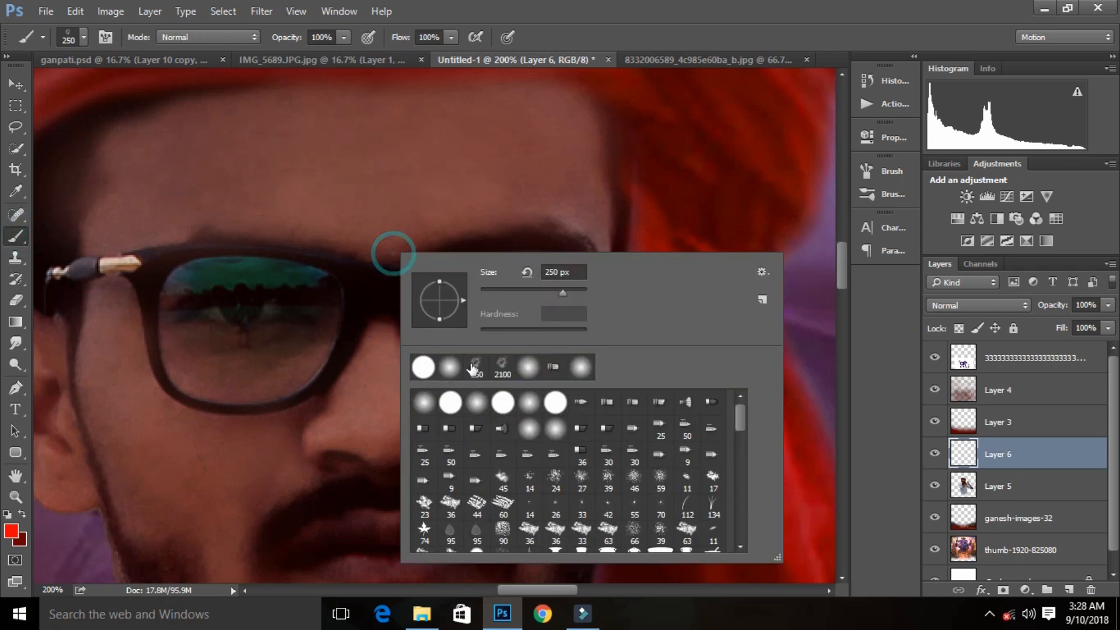
{"action": "left_click", "coordinate": [420, 364]}
{"action": "left_click", "coordinate": [783, 23]}
{"action": "key", "text": "bracketleft"}
{"action": "key", "text": "bracketleft"}
{"action": "key", "text": "bracketleft"}
{"action": "key", "text": "bracketleft"}
{"action": "key", "text": "bracketleft"}
{"action": "key", "text": "bracketleft"}
{"action": "key", "text": "bracketleft"}
{"action": "key", "text": "bracketleft"}
{"action": "key", "text": "bracketleft"}
{"action": "key", "text": "bracketleft"}
{"action": "key", "text": "bracketleft"}
{"action": "key", "text": "bracketleft"}
{"action": "key", "text": "bracketleft"}
{"action": "key", "text": "bracketleft"}
{"action": "key", "text": "bracketleft"}
{"action": "key", "text": "bracketleft"}
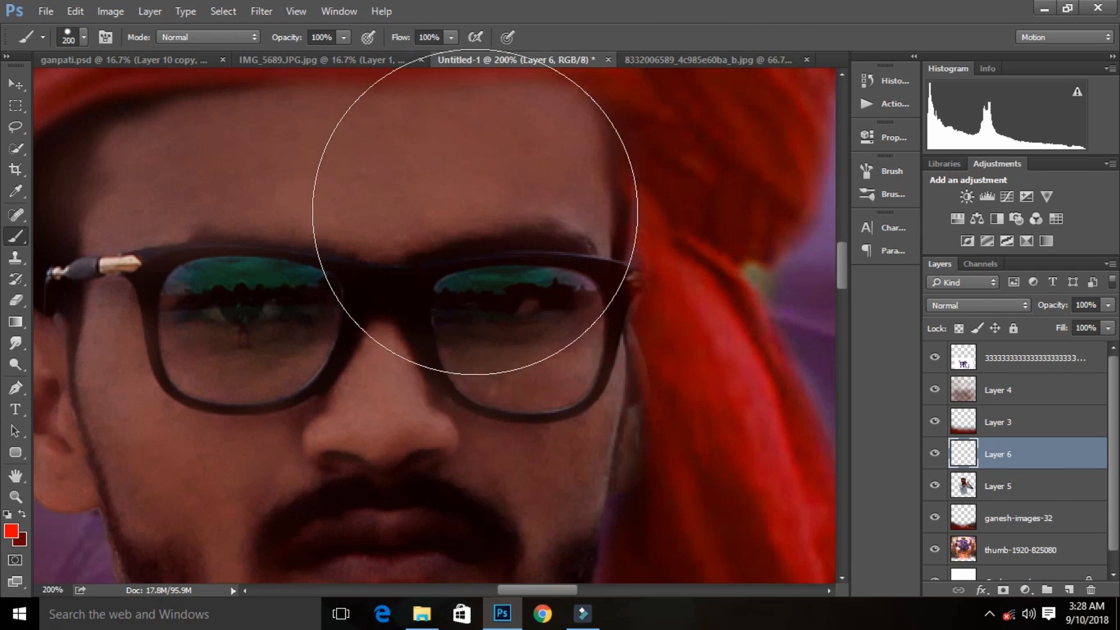
Paint a red dot between the man's eyebrows and erase its upper part with a 20 px eraser to form a crescent.
{"action": "left_click", "coordinate": [379, 241]}
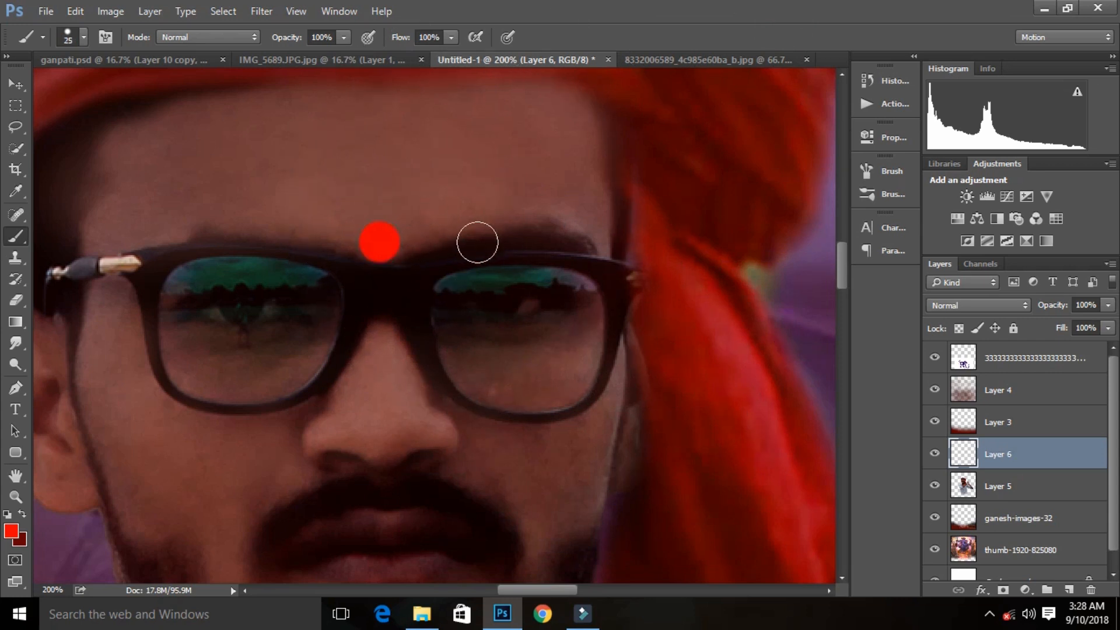
{"action": "key", "text": "e"}
{"action": "key", "text": "bracketright"}
{"action": "left_click", "coordinate": [382, 220]}
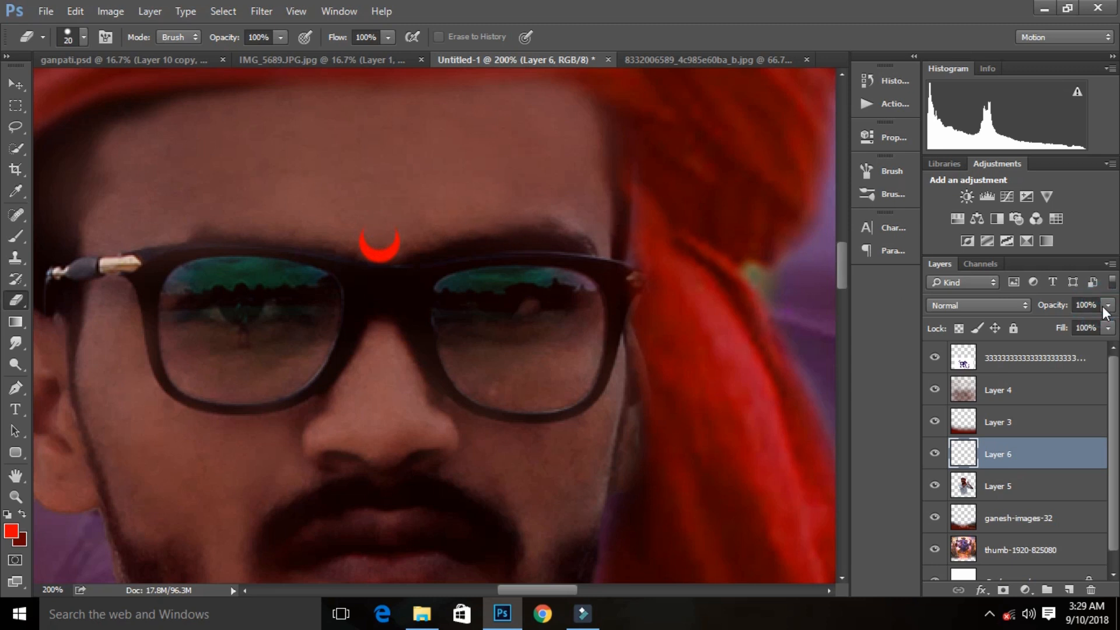
Set the crescent layer's opacity to 75% and nudge the crescent slightly upward.
{"action": "left_click_drag", "start_coordinate": [1076, 321], "coordinate": [1086, 320]}
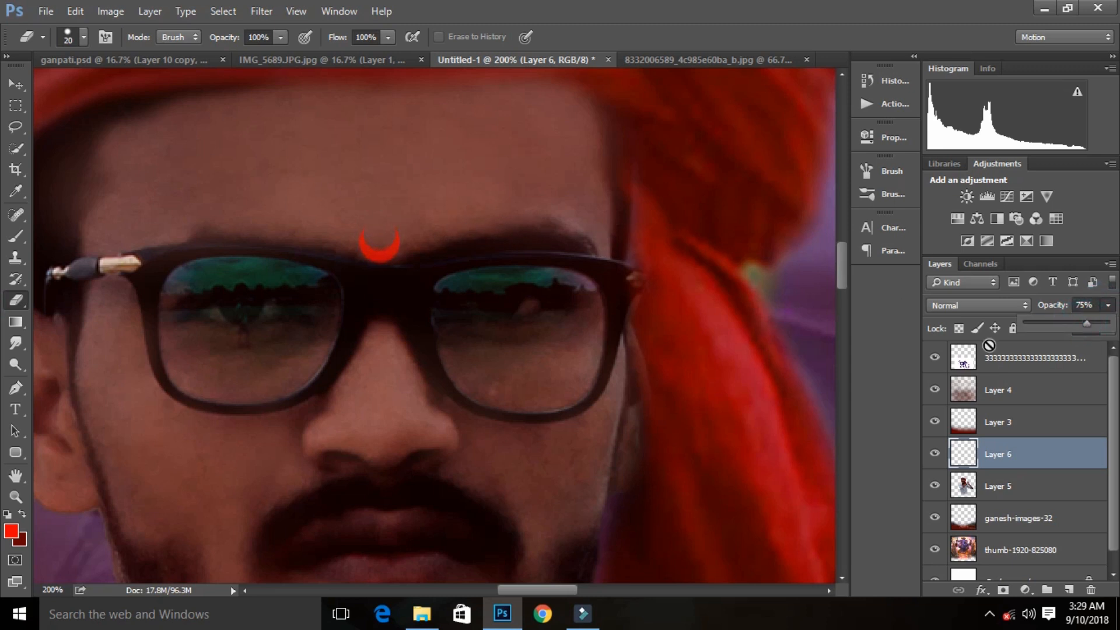
{"action": "key", "text": "ctrl+t"}
{"action": "key", "text": "Up"}
{"action": "key", "text": "Up"}
{"action": "key", "text": "Up"}
{"action": "key", "text": "Return"}
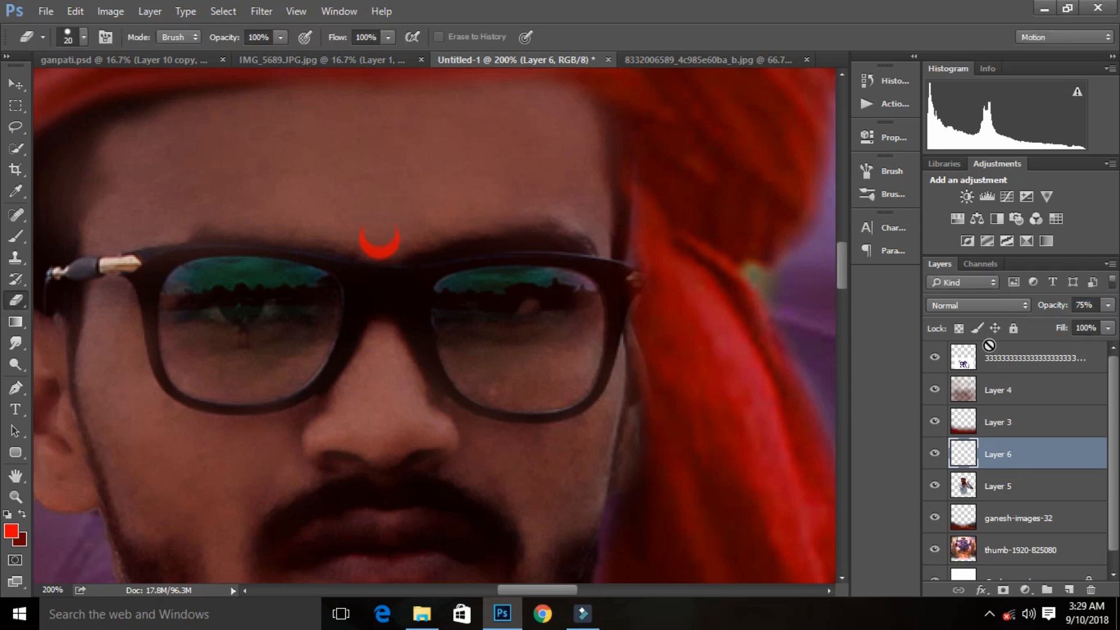
Place the khairuledit285429 glow image as an embedded layer above the calligraphy layer.
{"action": "key", "text": "ctrl+minus"}
{"action": "key", "text": "ctrl+minus"}
{"action": "key", "text": "ctrl+minus"}
{"action": "key", "text": "ctrl+minus"}
{"action": "key", "text": "ctrl+minus"}
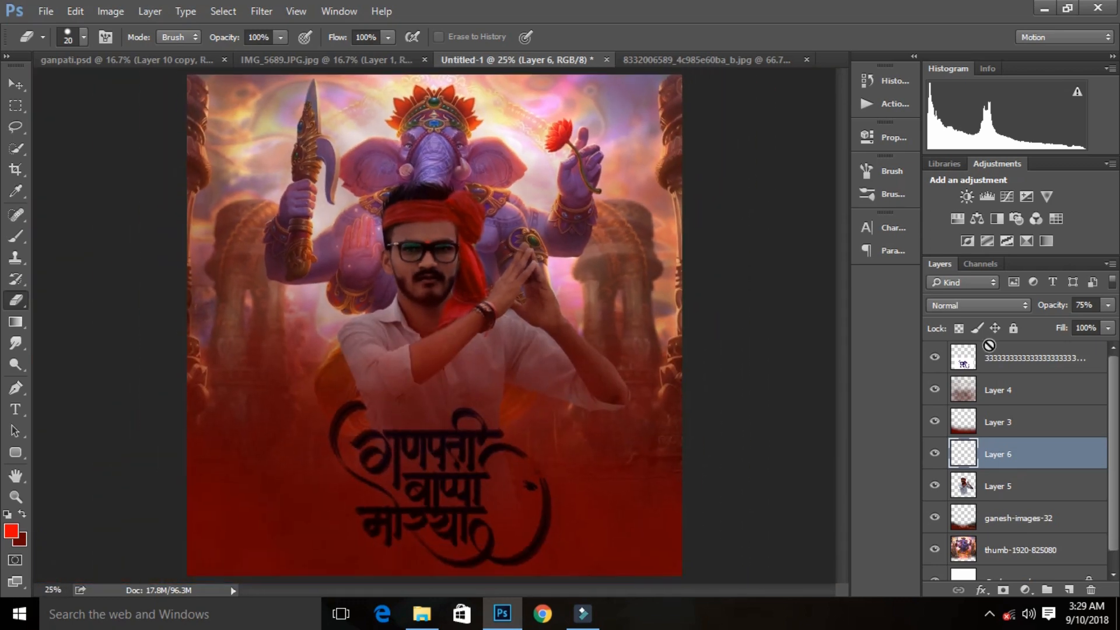
{"action": "key", "text": "ctrl+minus"}
{"action": "left_click", "coordinate": [42, 11]}
{"action": "left_click", "coordinate": [1032, 362]}
{"action": "left_click", "coordinate": [45, 11]}
{"action": "left_click", "coordinate": [105, 316]}
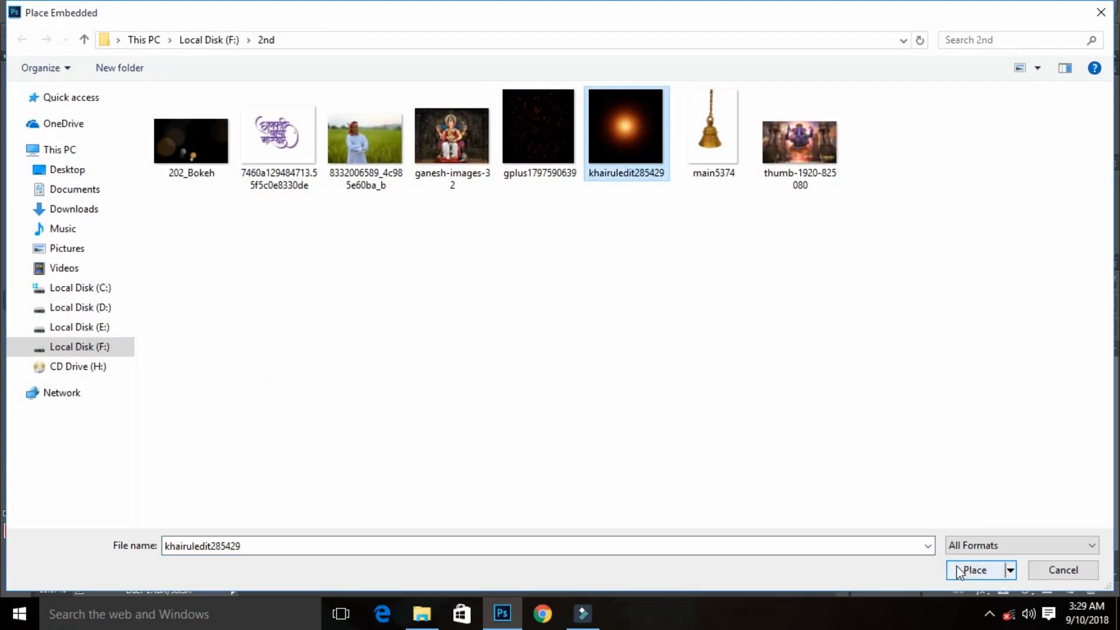
{"action": "left_click", "coordinate": [968, 569]}
Position the glow image beside the man's raised arms, over the pillar side, and set its blend mode to Screen.
{"action": "left_click_drag", "start_coordinate": [430, 379], "coordinate": [352, 379]}
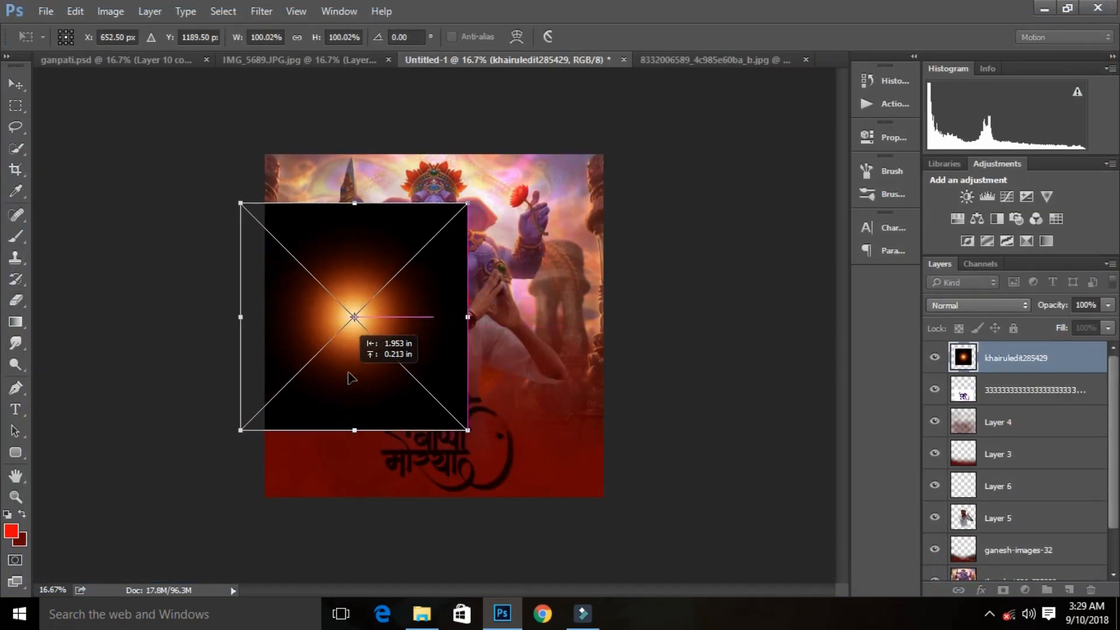
{"action": "left_click", "coordinate": [594, 41]}
{"action": "key", "text": "e"}
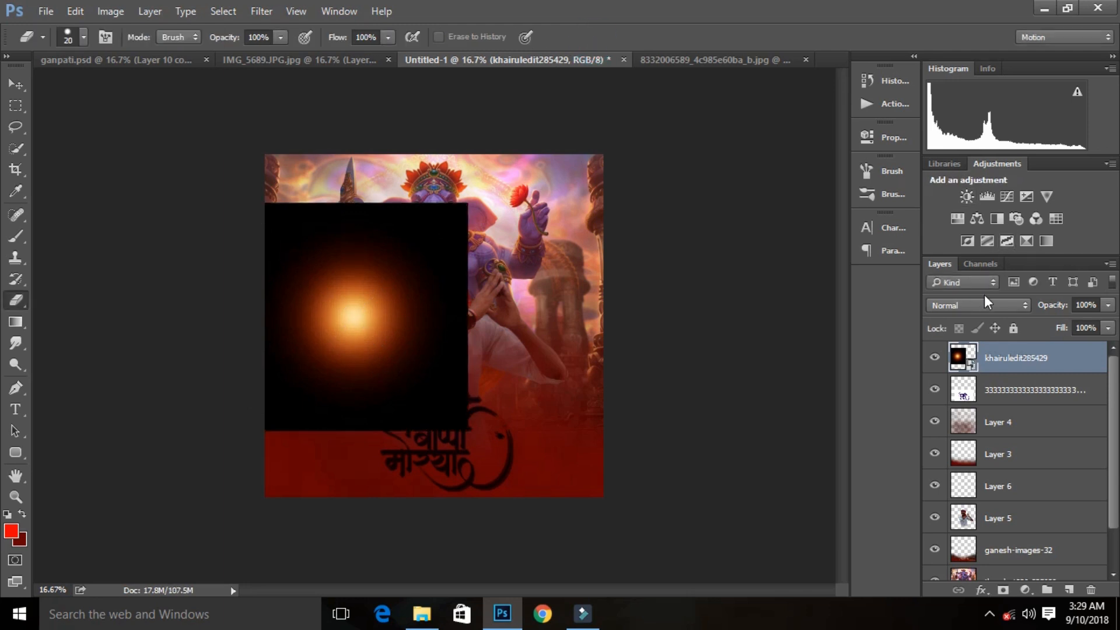
{"action": "left_click", "coordinate": [985, 297]}
{"action": "left_click", "coordinate": [962, 418]}
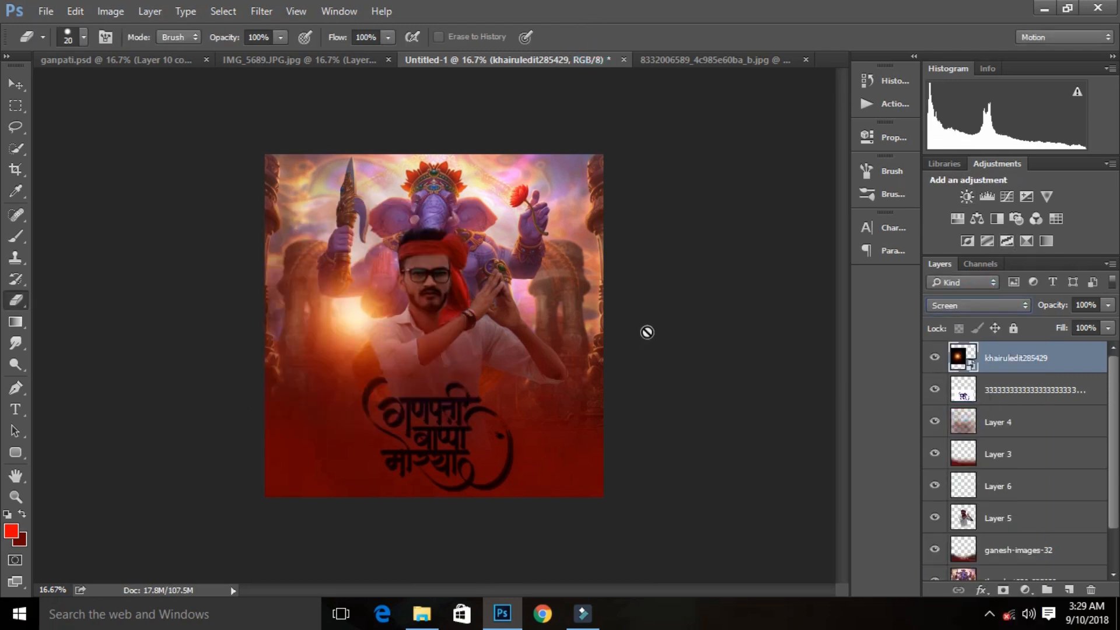
Enlarge the glow to about 128% and position its bright centre beside the man's head, below Ganesha's weapon hand.
{"action": "key", "text": "ctrl+t"}
{"action": "left_click_drag", "start_coordinate": [350, 322], "coordinate": [386, 300]}
{"action": "left_click_drag", "start_coordinate": [452, 420], "coordinate": [477, 443]}
{"action": "left_click_drag", "start_coordinate": [445, 385], "coordinate": [443, 348]}
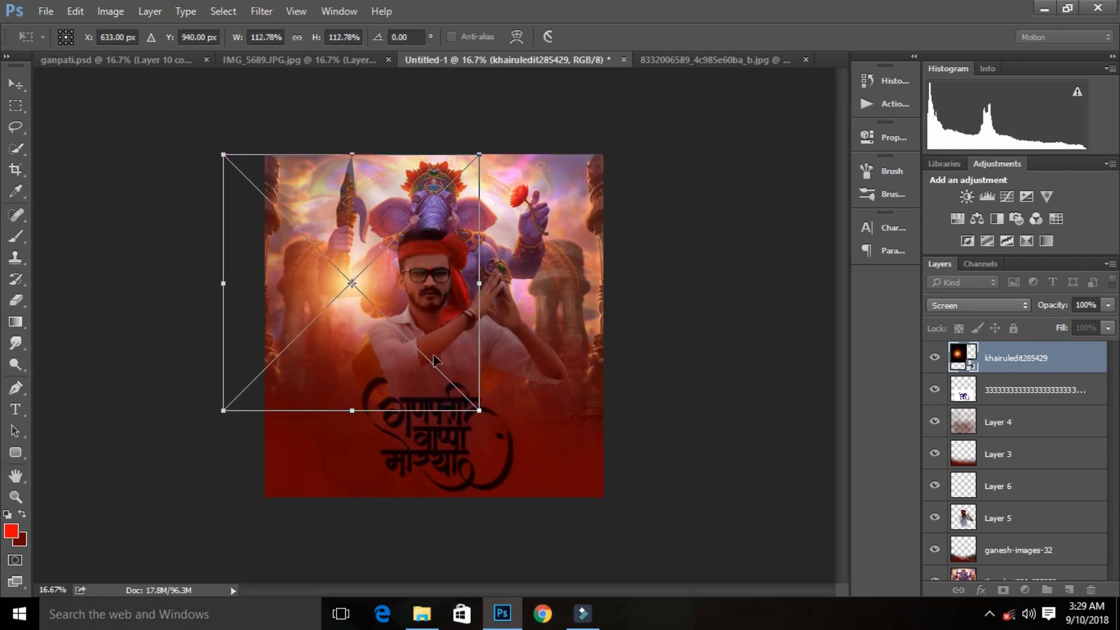
{"action": "mouse_move", "coordinate": [379, 328]}
{"action": "left_mouse_down"}
{"action": "mouse_move", "coordinate": [363, 328]}
{"action": "mouse_move", "coordinate": [394, 329]}
{"action": "left_mouse_up"}
{"action": "left_click_drag", "start_coordinate": [495, 408], "coordinate": [540, 435]}
{"action": "mouse_move", "coordinate": [468, 385]}
{"action": "left_mouse_down"}
{"action": "mouse_move", "coordinate": [432, 370]}
{"action": "mouse_move", "coordinate": [455, 370]}
{"action": "left_mouse_up"}
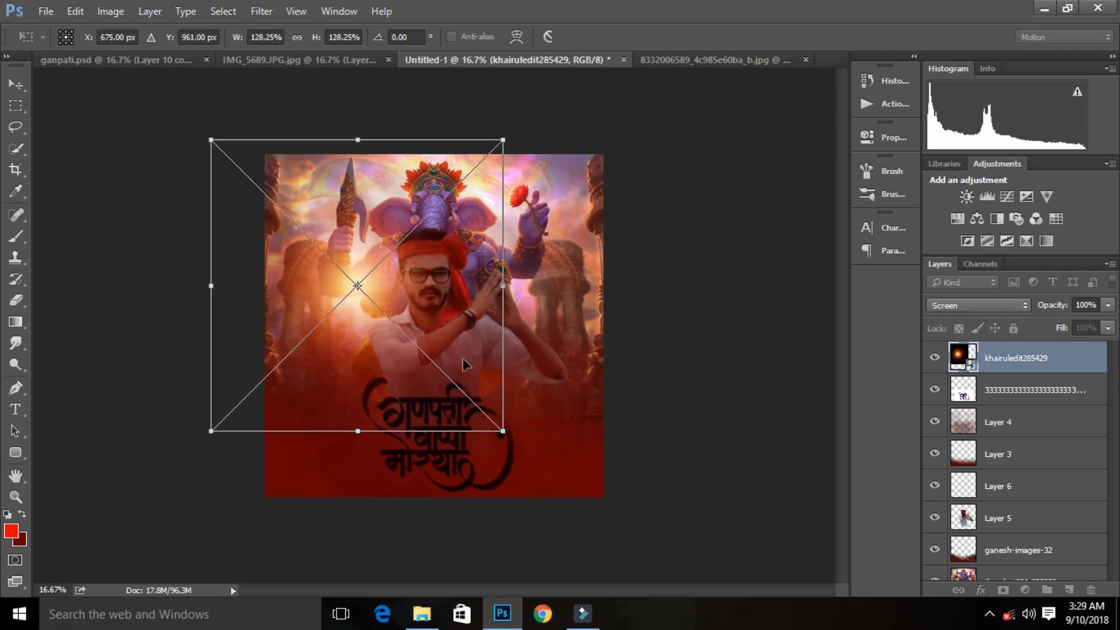
{"action": "key", "text": "alt+space"}
Rasterize the khairuledit285429 glow layer.
{"action": "left_click", "coordinate": [415, 258]}
{"action": "key", "text": "Return"}
{"action": "left_click", "coordinate": [416, 259]}
{"action": "left_click", "coordinate": [546, 257]}
Place the 202_Bokeh image as an embedded layer and set its blend mode to Screen.
{"action": "left_click", "coordinate": [44, 11]}
{"action": "left_click", "coordinate": [125, 315]}
{"action": "left_click", "coordinate": [222, 154]}
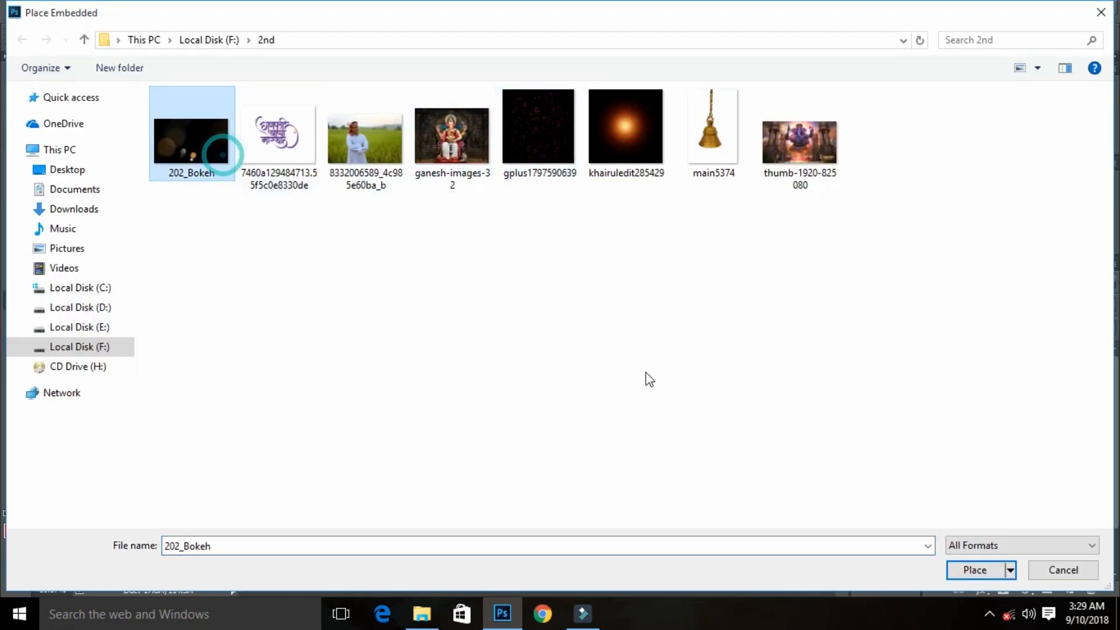
{"action": "left_click", "coordinate": [979, 572]}
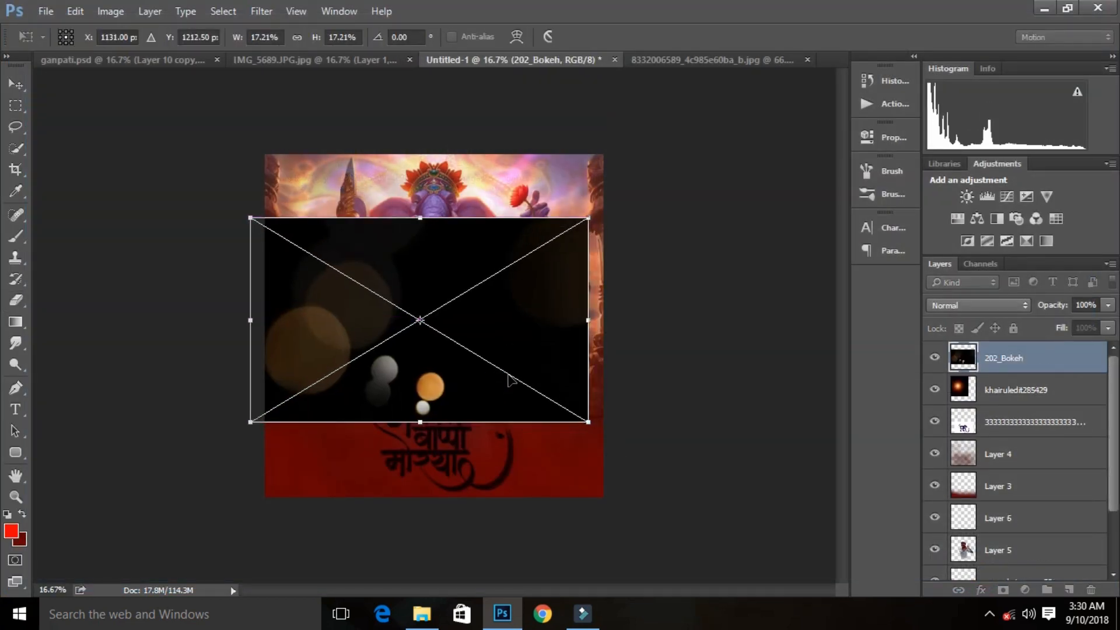
{"action": "key", "text": "Return"}
{"action": "key", "text": "e"}
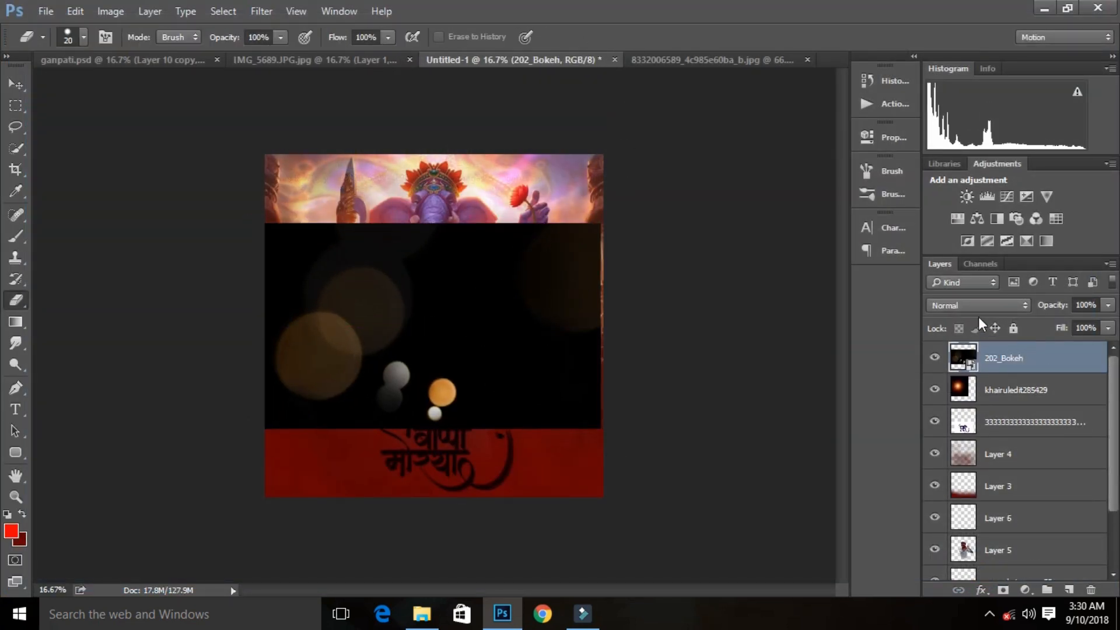
{"action": "left_click", "coordinate": [977, 305]}
{"action": "left_click", "coordinate": [947, 418]}
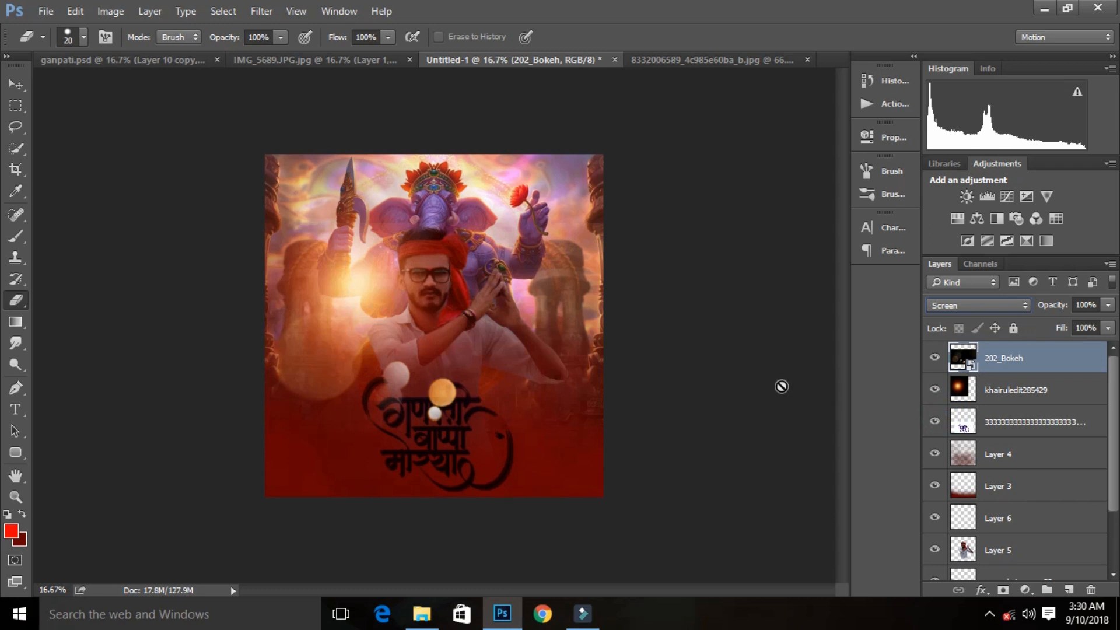
Move the bokeh image lower on the canvas and reorder its layer beneath the calligraphy layer.
{"action": "key", "text": "ctrl+t"}
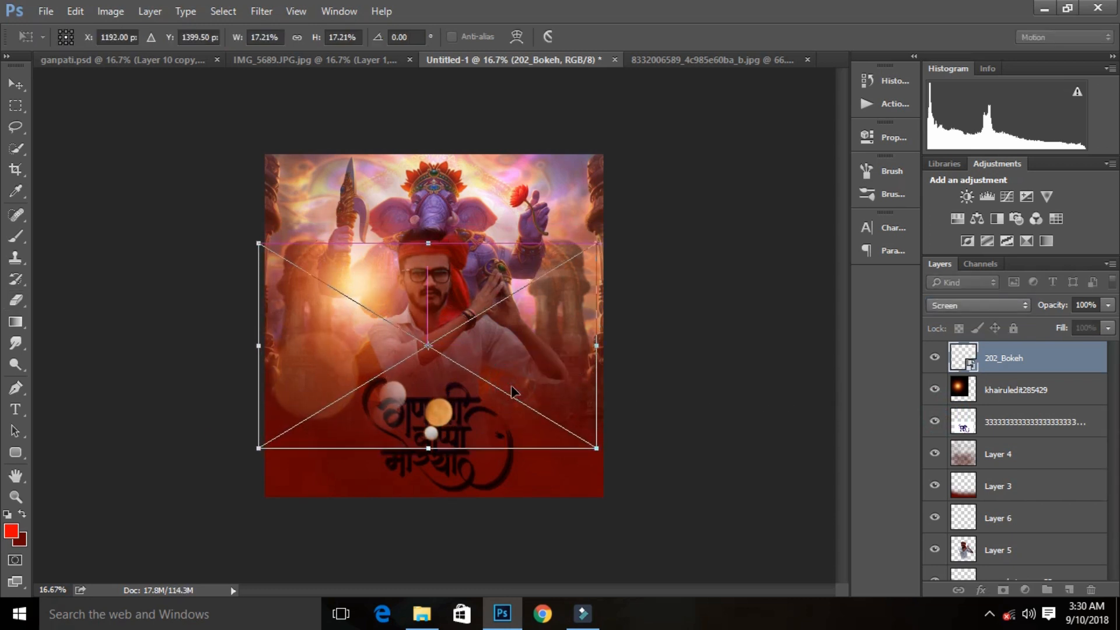
{"action": "key", "text": "Return"}
{"action": "left_click_drag", "start_coordinate": [998, 384], "coordinate": [1003, 449]}
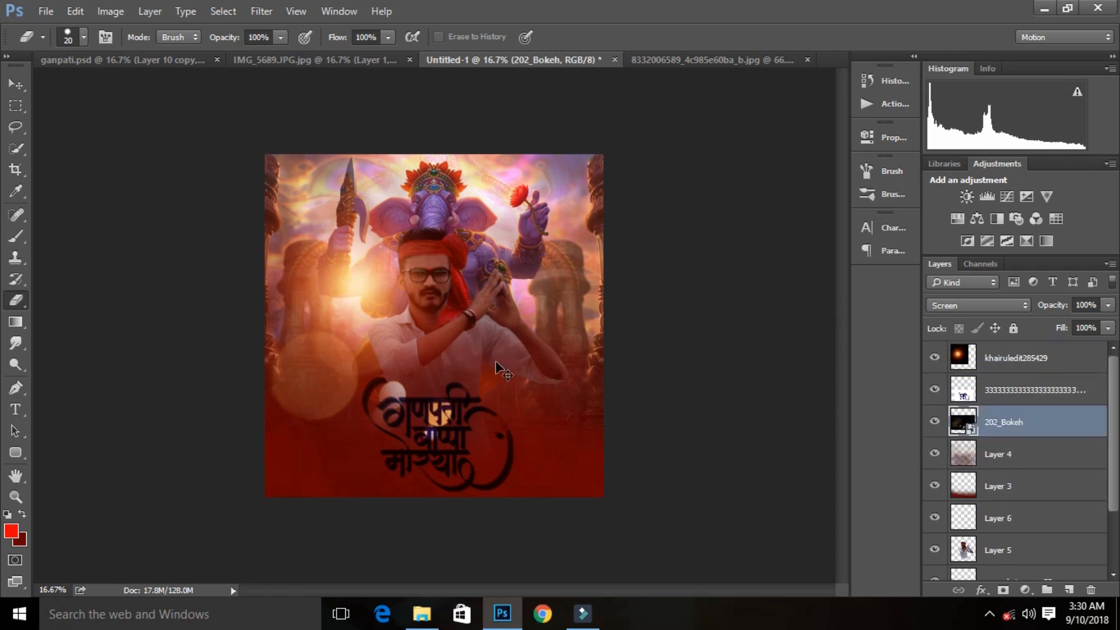
Narrow the bokeh image to 14.46% width, keeping its edge beside the large circle in place.
{"action": "key", "text": "ctrl+t"}
{"action": "left_click_drag", "start_coordinate": [555, 345], "coordinate": [542, 346]}
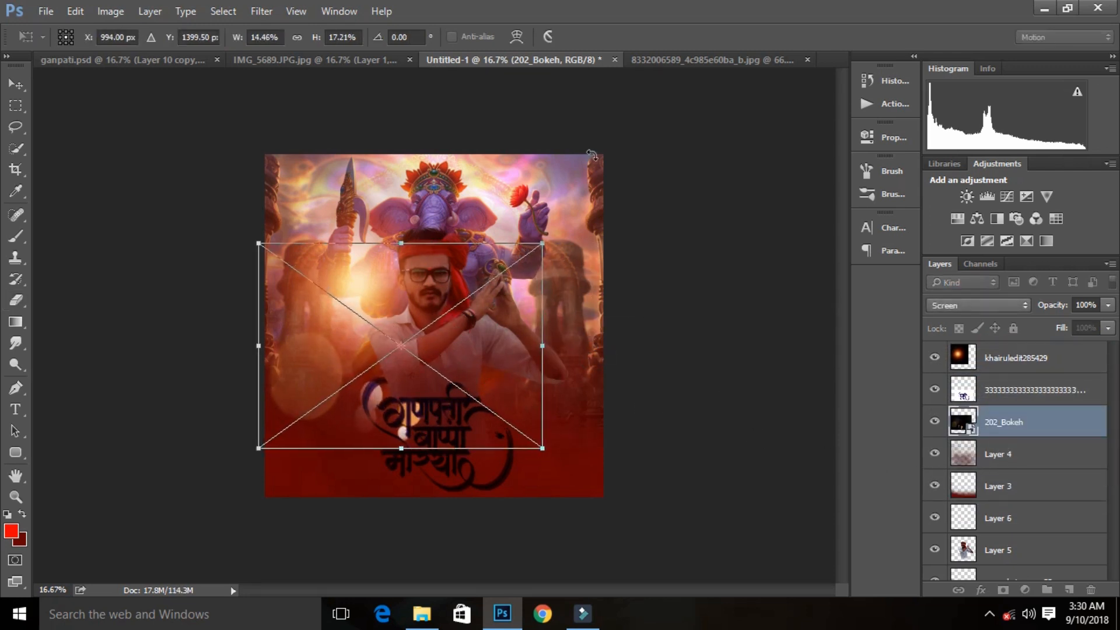
{"action": "key", "text": "Return"}
{"action": "key", "text": "e"}
{"action": "key", "text": "ctrl+plus"}
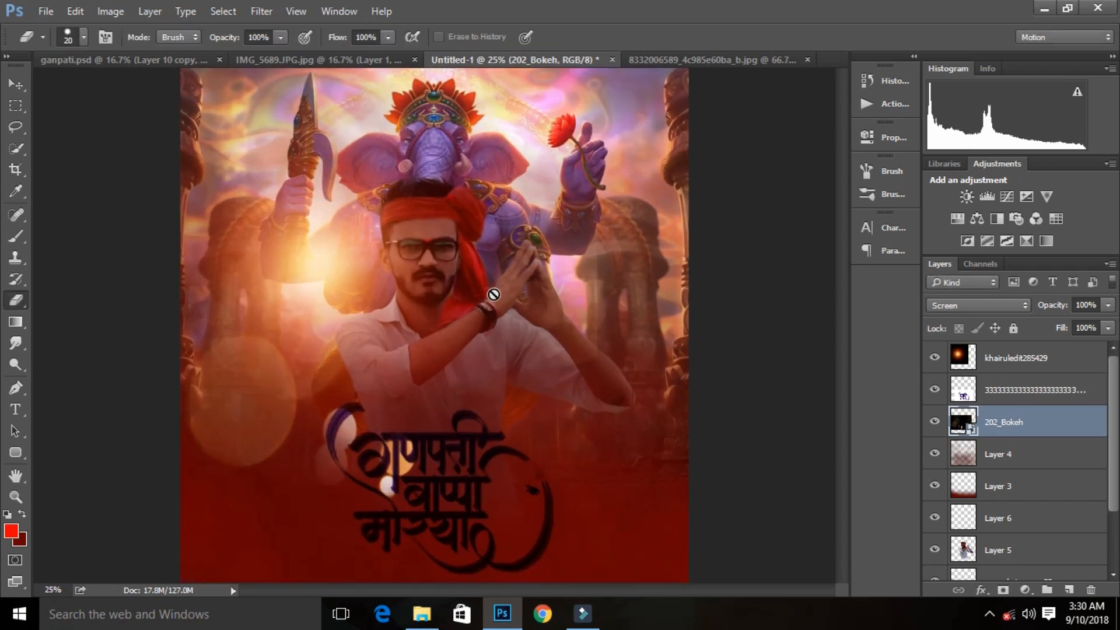
{"action": "key", "text": "ctrl+minus"}
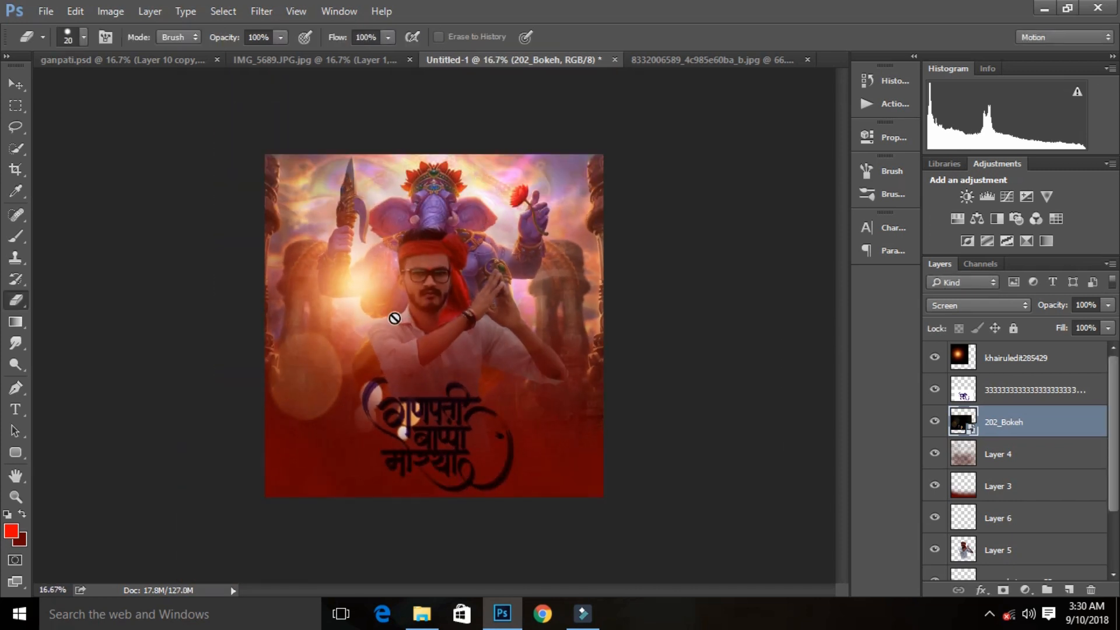
Crop a narrow strip off both vertical sides of the composition, keeping its full height.
{"action": "left_click", "coordinate": [16, 169]}
{"action": "mouse_move", "coordinate": [265, 332]}
{"action": "left_mouse_down"}
{"action": "mouse_move", "coordinate": [286, 331]}
{"action": "mouse_move", "coordinate": [277, 326]}
{"action": "left_mouse_up"}
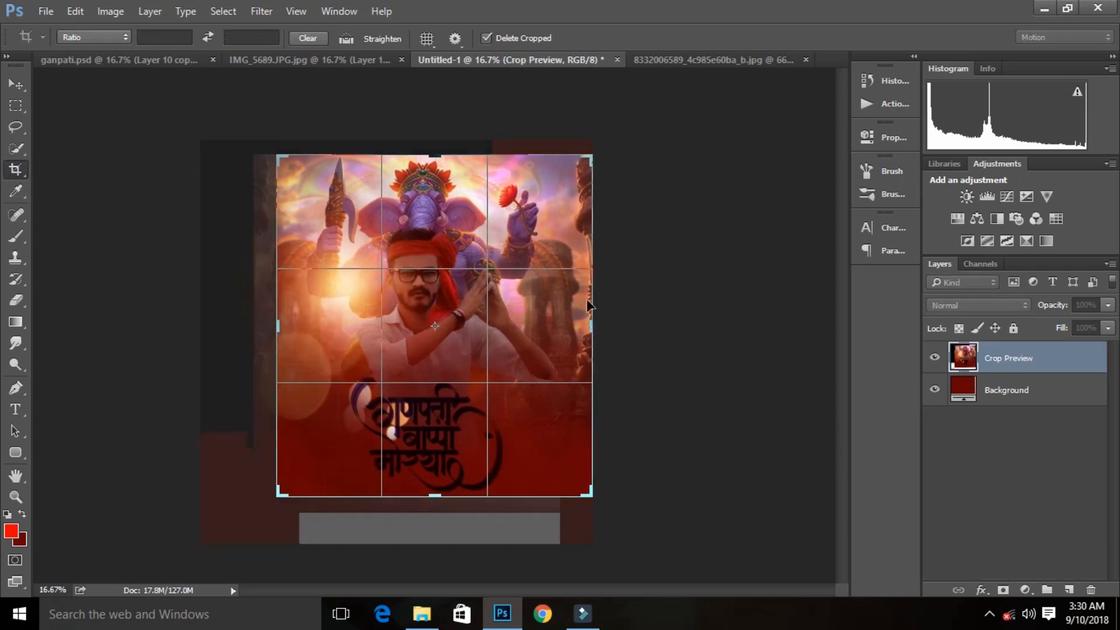
{"action": "left_click_drag", "start_coordinate": [593, 315], "coordinate": [582, 315]}
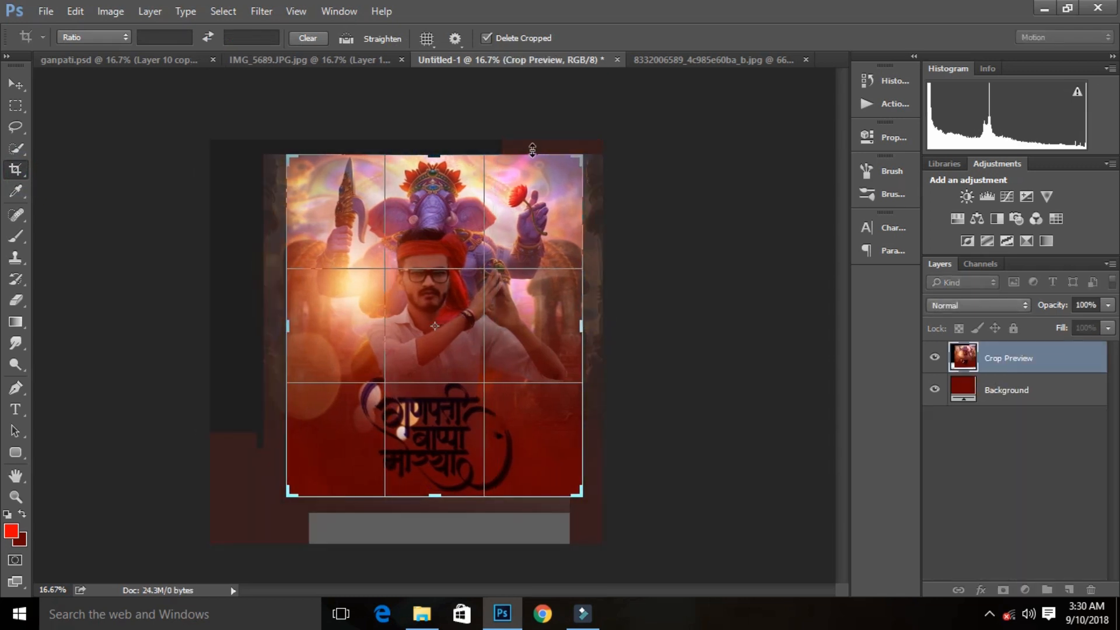
{"action": "key", "text": "Return"}
{"action": "key", "text": "ctrl+plus"}
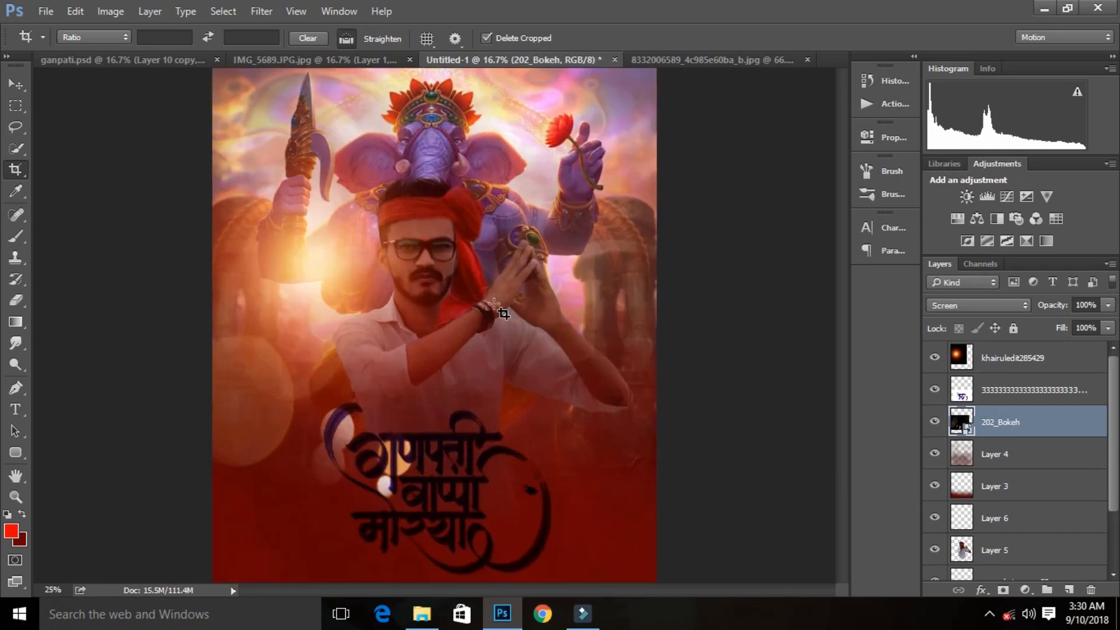
{"action": "left_click", "coordinate": [57, 11]}
{"action": "left_click", "coordinate": [143, 312]}
{"action": "left_click", "coordinate": [539, 139]}
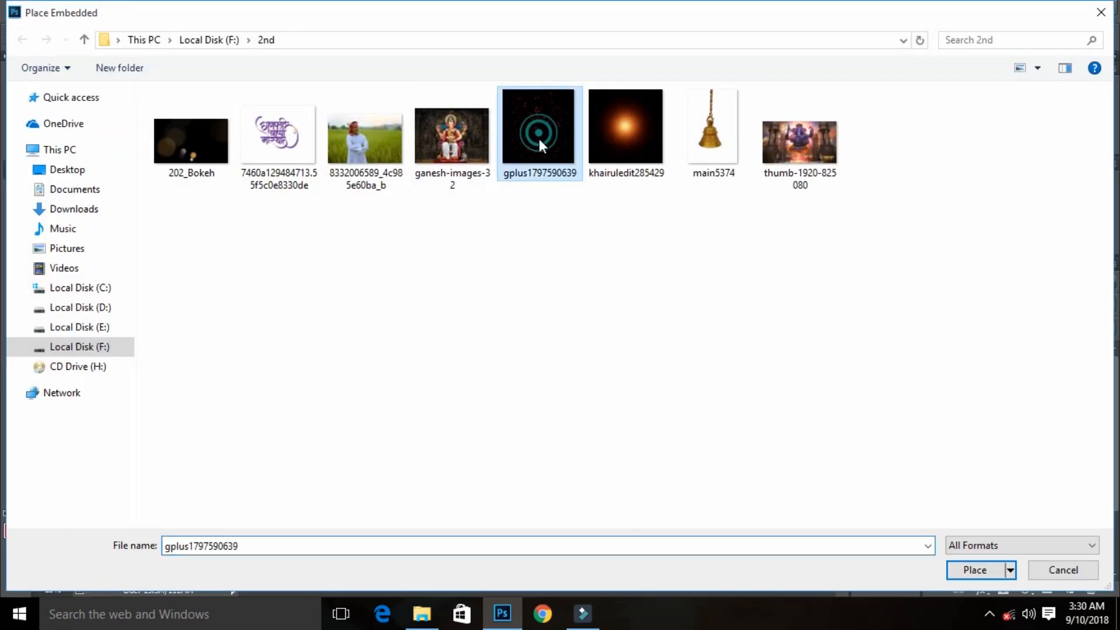
{"action": "left_click", "coordinate": [952, 568]}
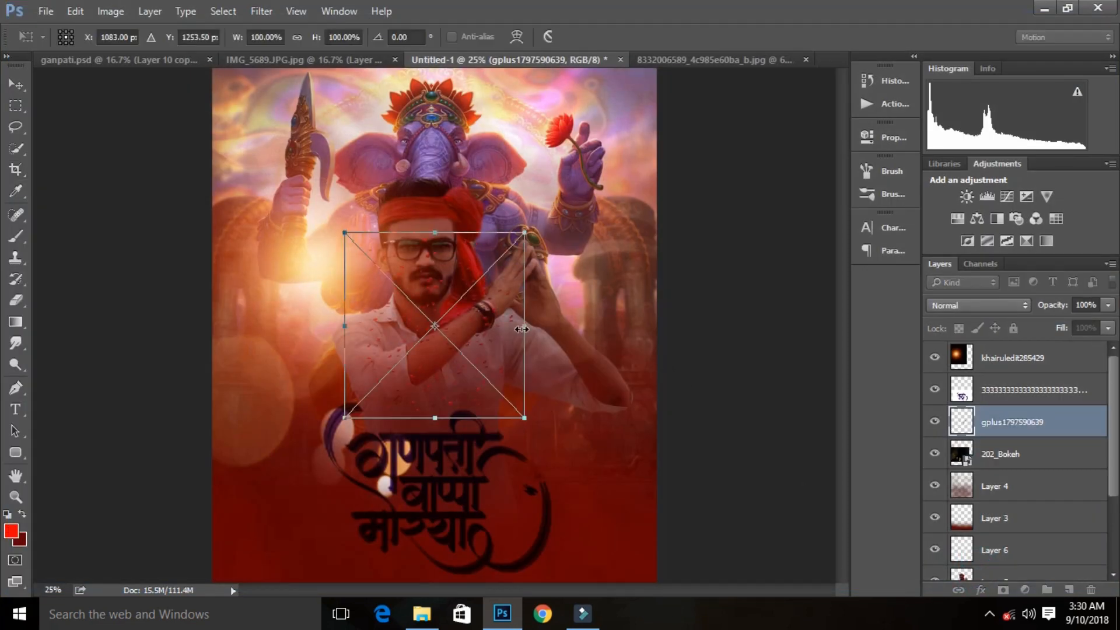
{"action": "key", "text": "ctrl+minus"}
{"action": "left_click_drag", "start_coordinate": [497, 266], "coordinate": [644, 115]}
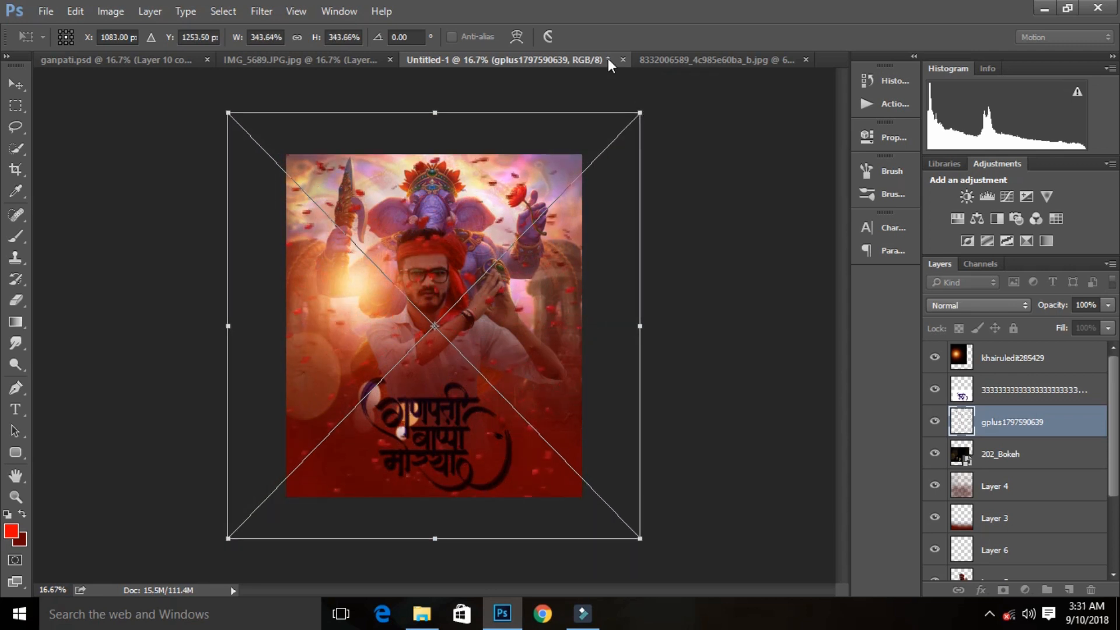
{"action": "key", "text": "Return"}
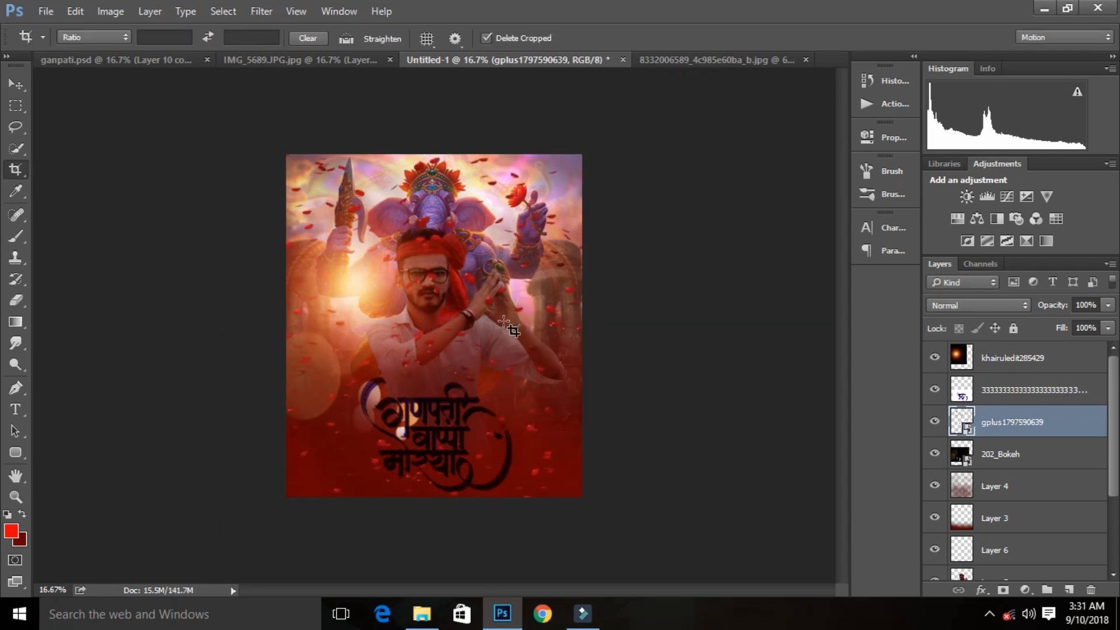
Rasterize the petals layer and erase the petals covering the man's face with a 400 px eraser.
{"action": "key", "text": "e"}
{"action": "left_click", "coordinate": [505, 322]}
{"action": "left_click", "coordinate": [544, 253]}
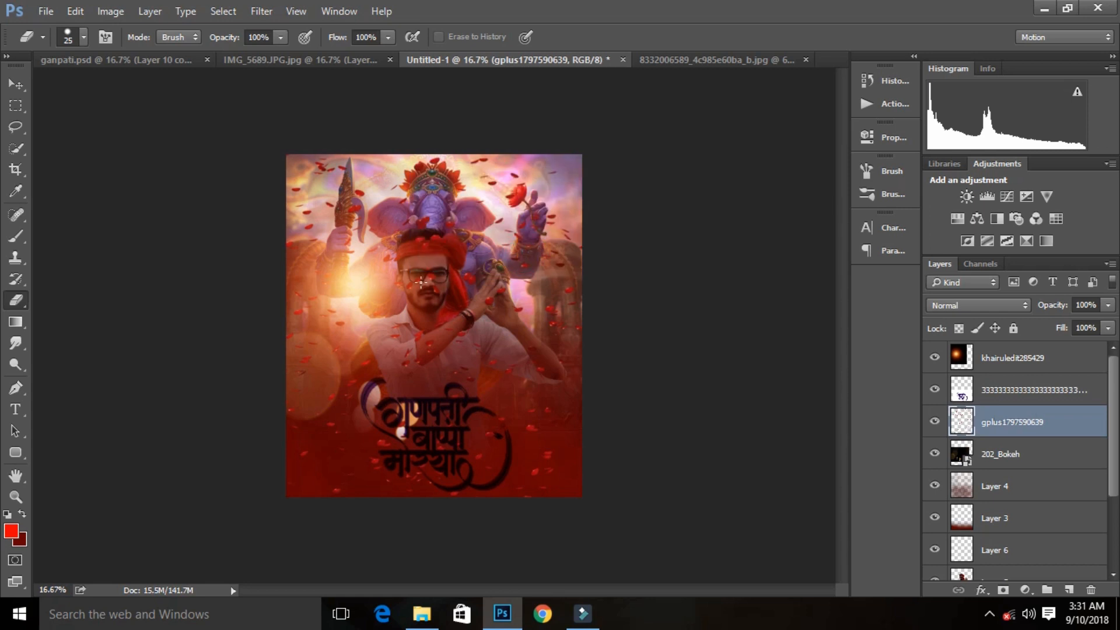
{"action": "left_click_drag", "start_coordinate": [431, 281], "coordinate": [425, 274]}
{"action": "key", "text": "bracketright"}
{"action": "key", "text": "ctrl+plus"}
{"action": "key", "text": "ctrl+minus"}
{"action": "key", "text": "ctrl+plus"}
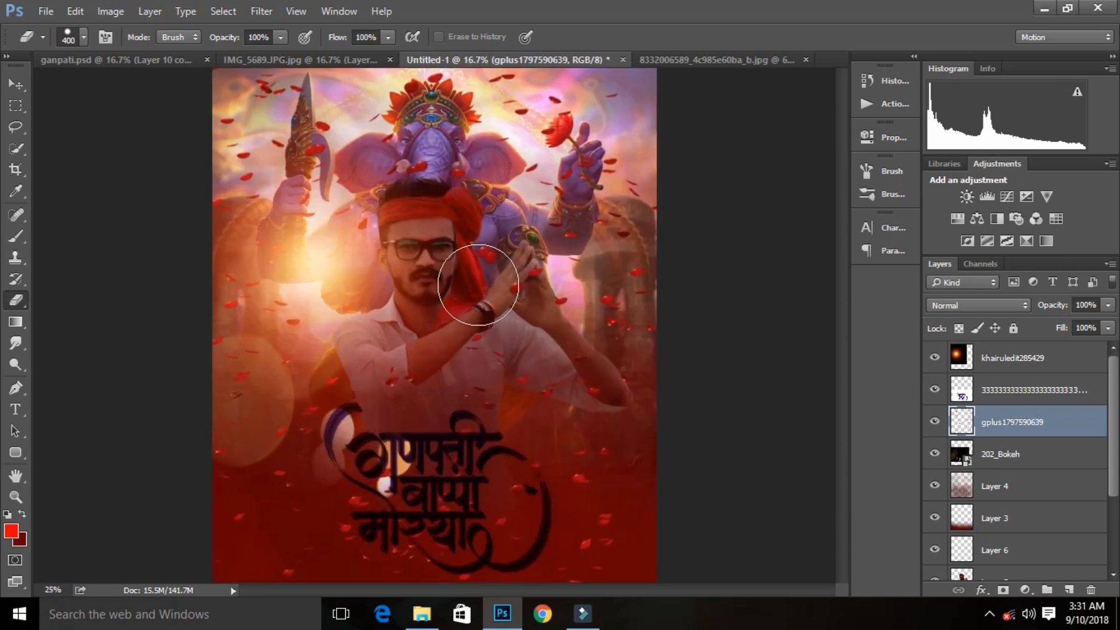
{"action": "key", "text": "ctrl+minus"}
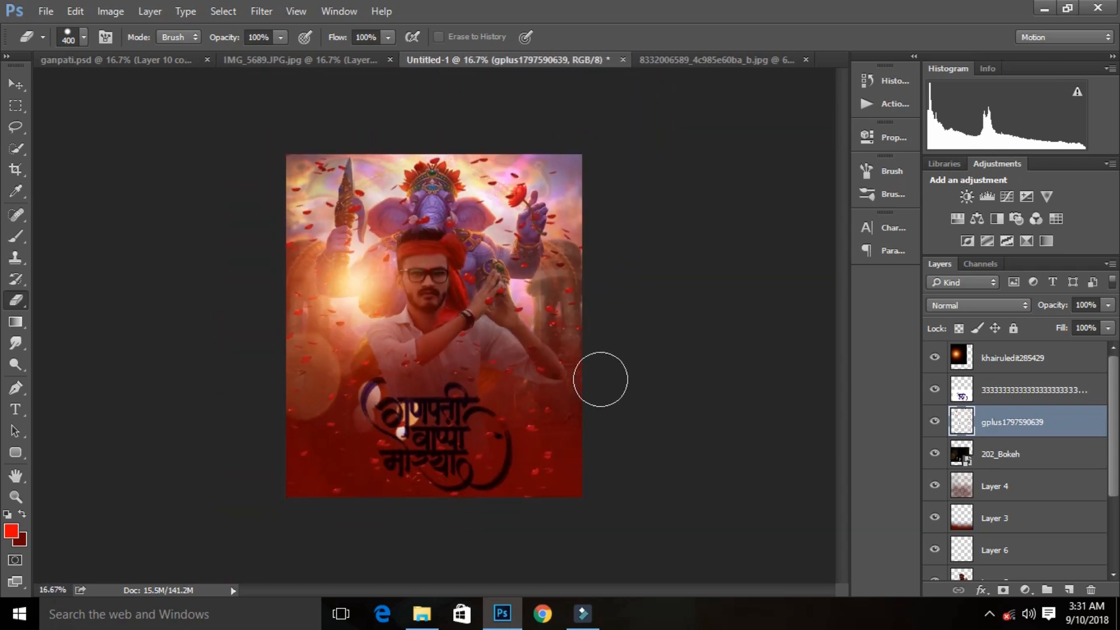
Select every layer from Background up to the glow layer and merge them into one.
{"action": "scroll", "coordinate": [1017, 515], "scroll_direction": "down", "scroll_amount": 3}
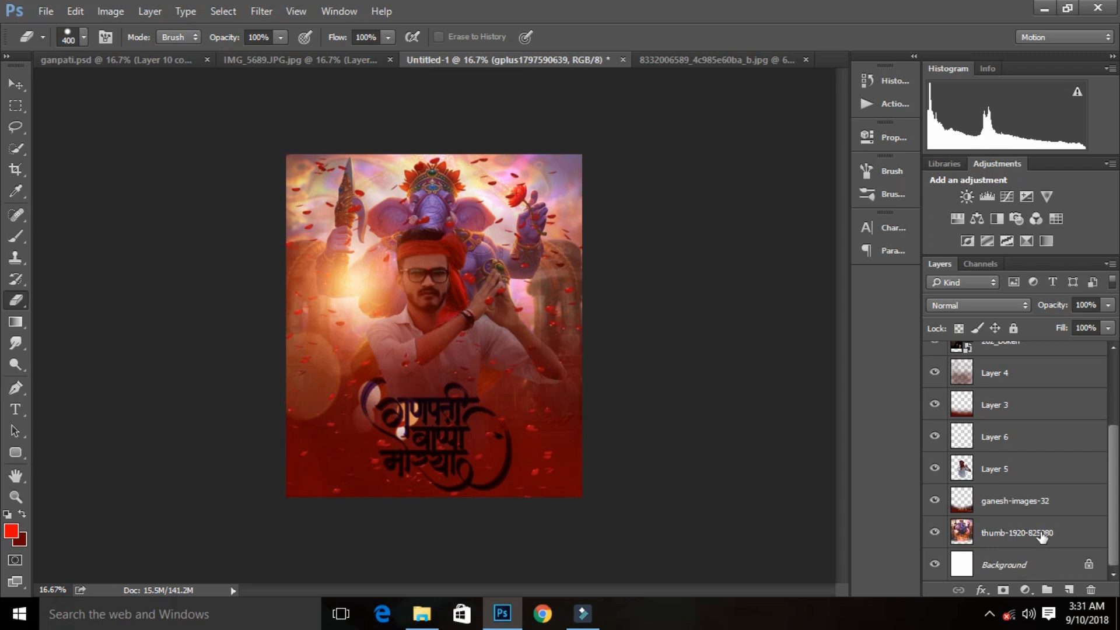
{"action": "left_click", "coordinate": [1043, 562]}
{"action": "scroll", "coordinate": [1029, 470], "scroll_direction": "up", "scroll_amount": 3}
{"action": "left_click", "coordinate": [1044, 362], "text": "shift"}
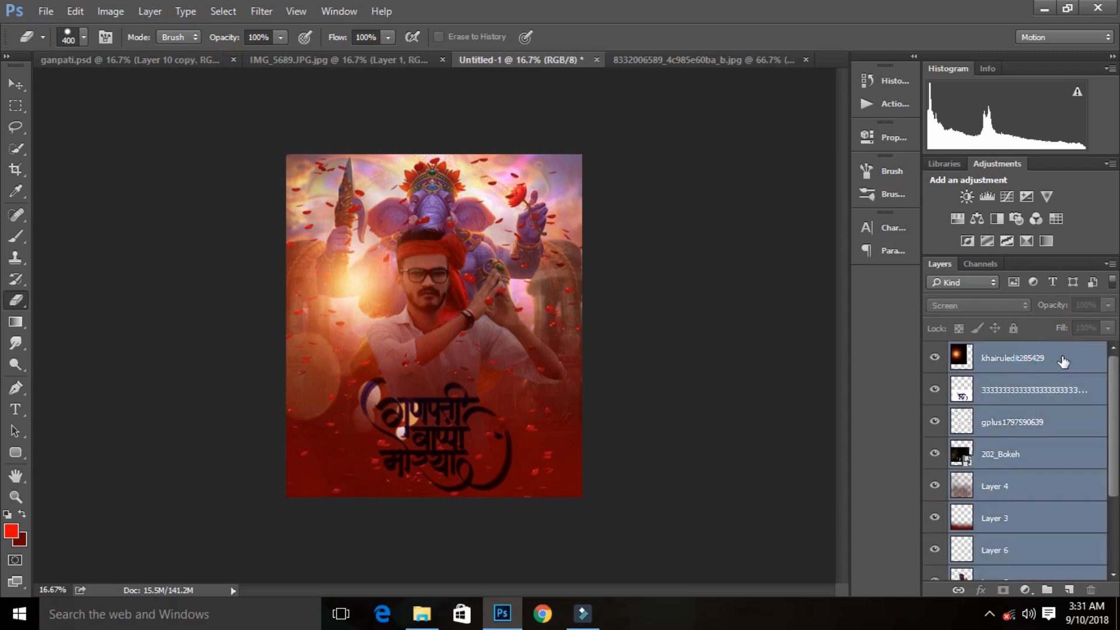
{"action": "left_click", "coordinate": [1110, 265]}
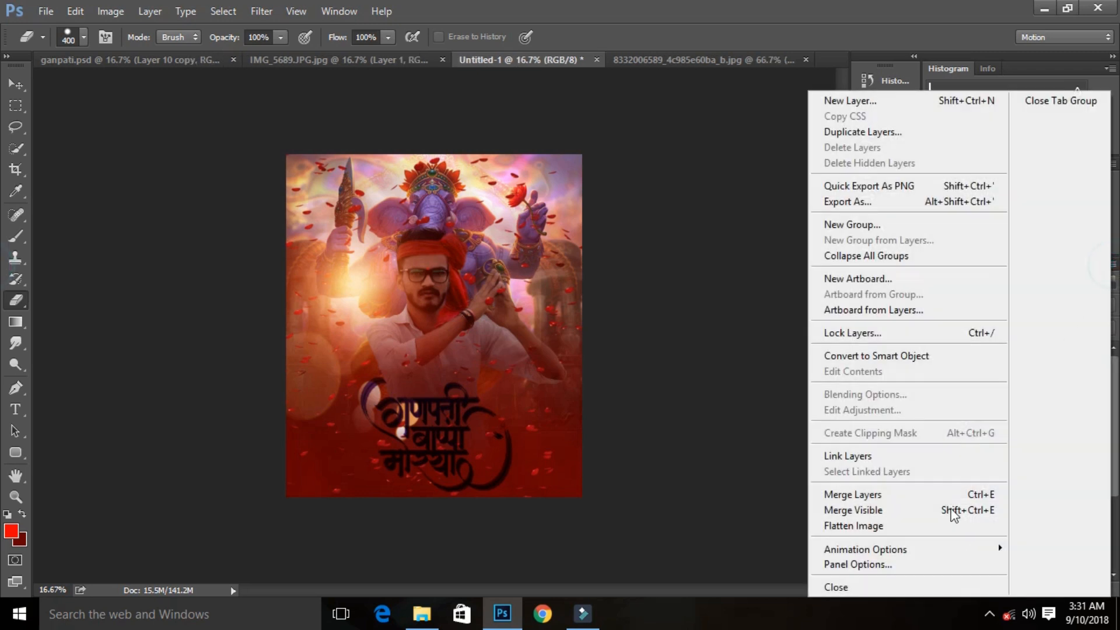
{"action": "left_click", "coordinate": [862, 496]}
{"action": "scroll", "coordinate": [605, 445], "scroll_direction": "up", "scroll_amount": 2}
{"action": "scroll", "coordinate": [605, 445], "scroll_direction": "down", "scroll_amount": 4}
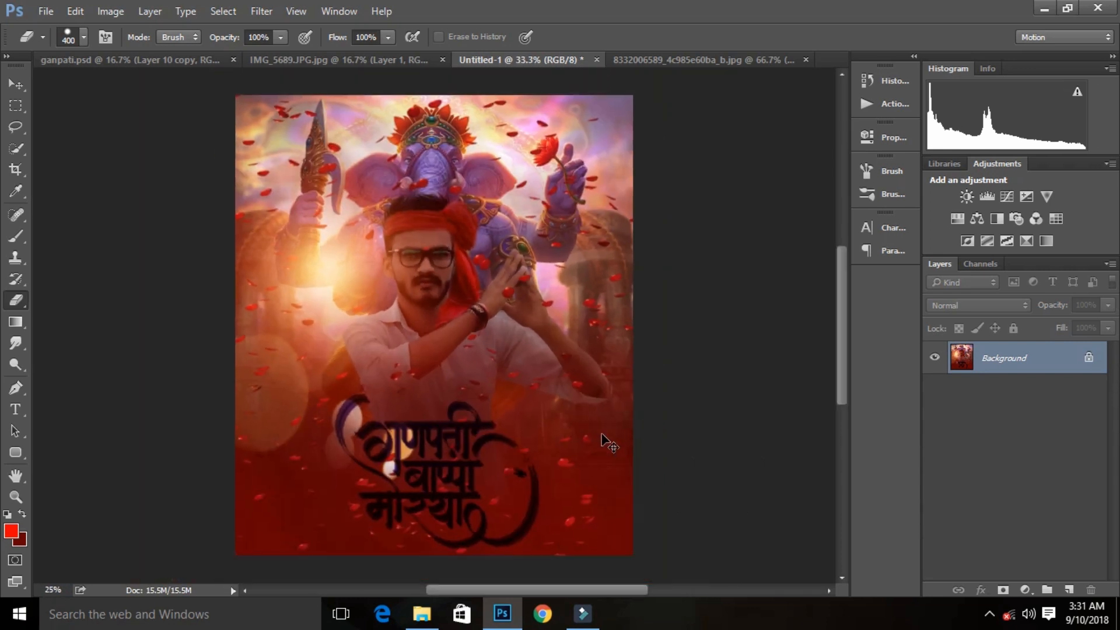
{"action": "scroll", "coordinate": [606, 443], "scroll_direction": "up", "scroll_amount": 1}
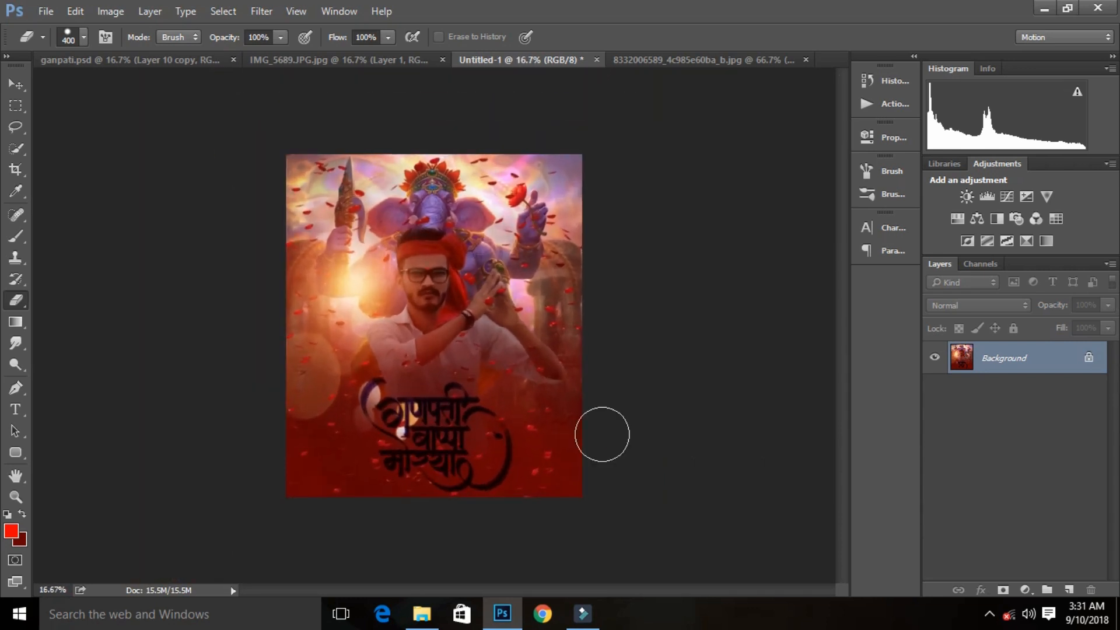